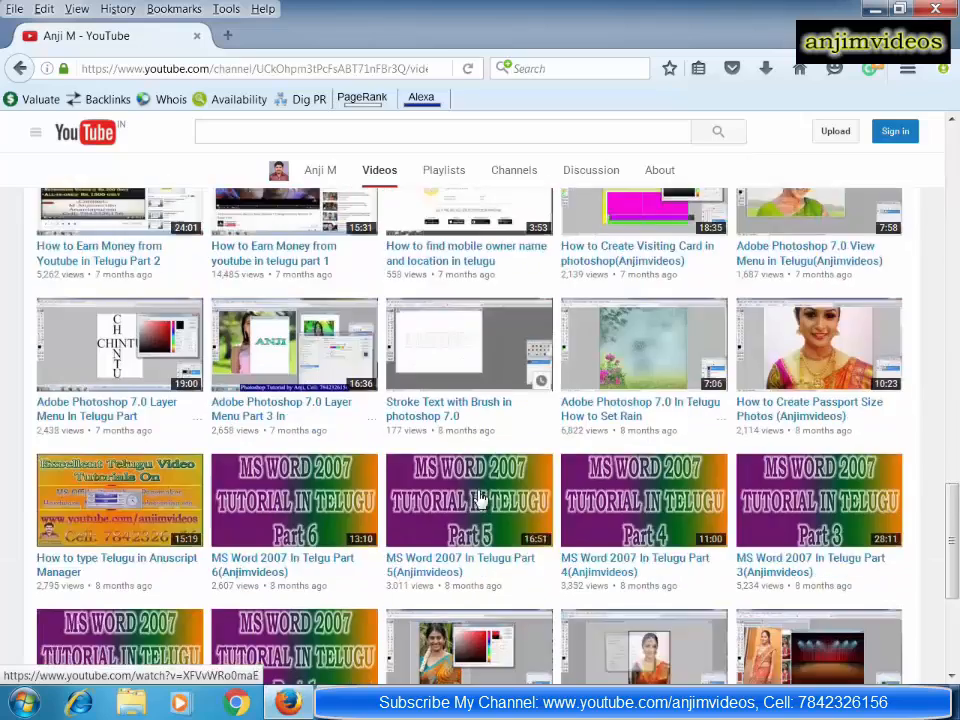
- Look through the YouTube channel's uploaded videos and its created playlists
scroll(480, 498, "up", 10)
scroll(480, 498, "up", 10)
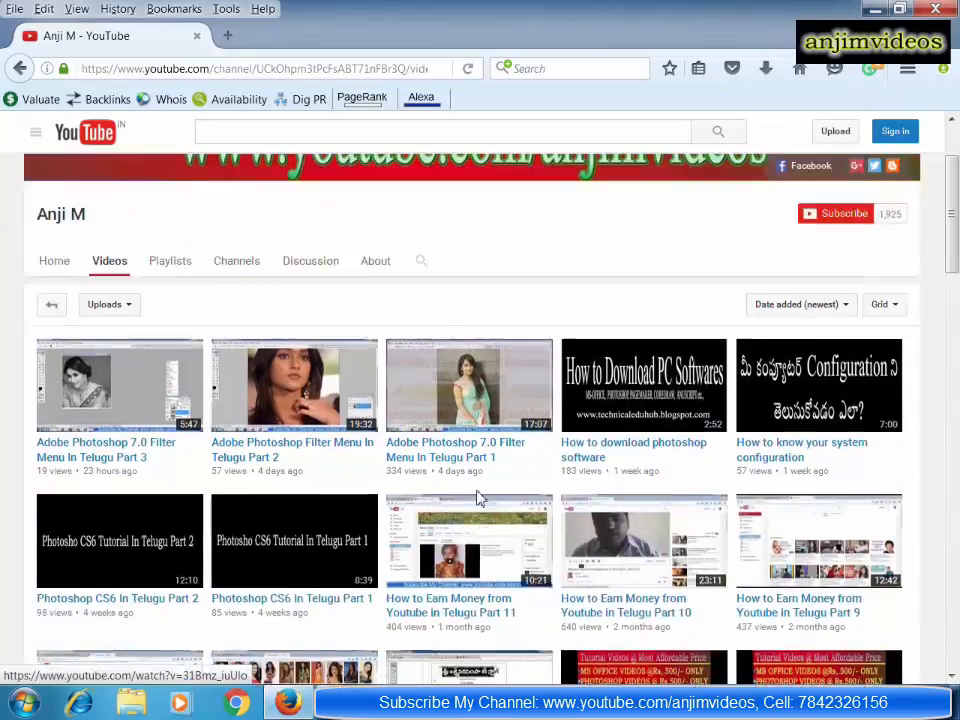
left_click(190, 390)
scroll(200, 380, "down", 3)
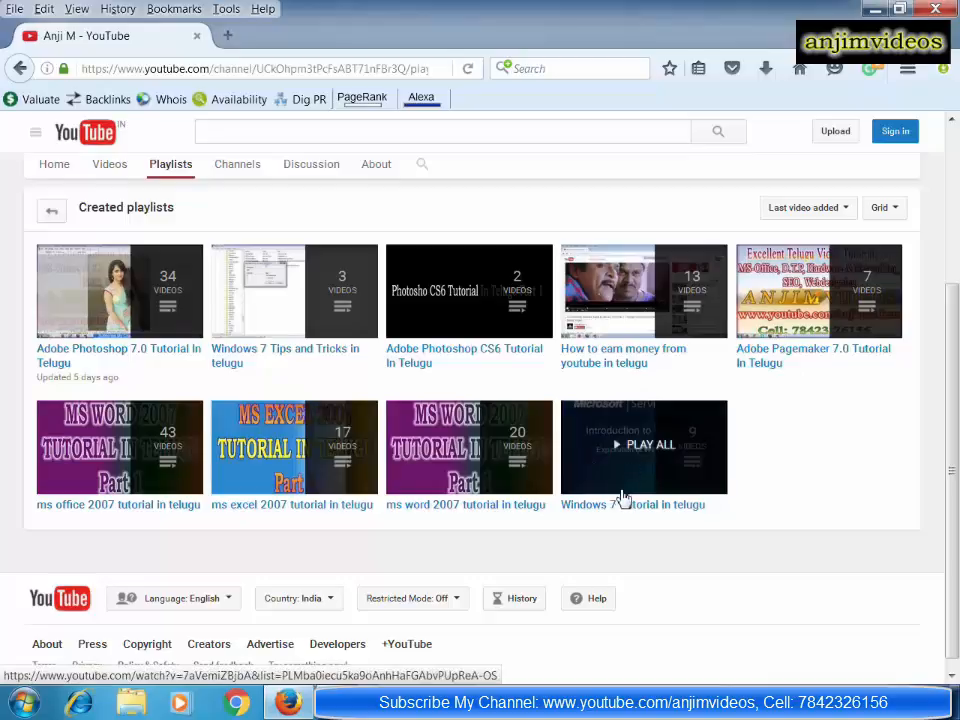
scroll(535, 460, "up", 4)
scroll(522, 467, "up", 1)
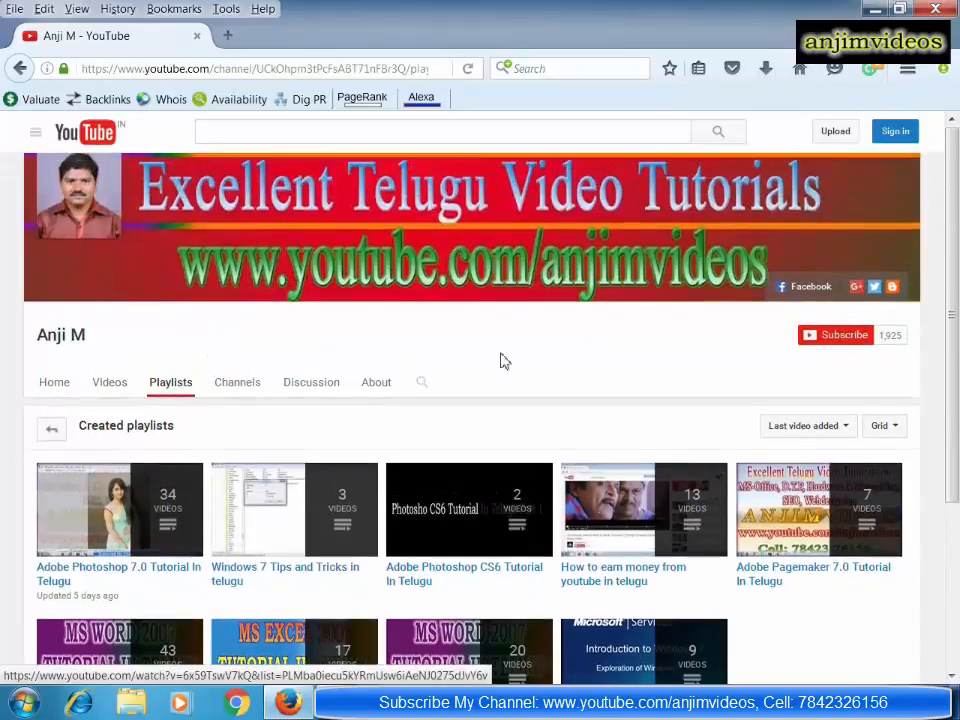
- Open the website technicaleduhub.blogspot.in in a new browser tab
left_click(228, 37)
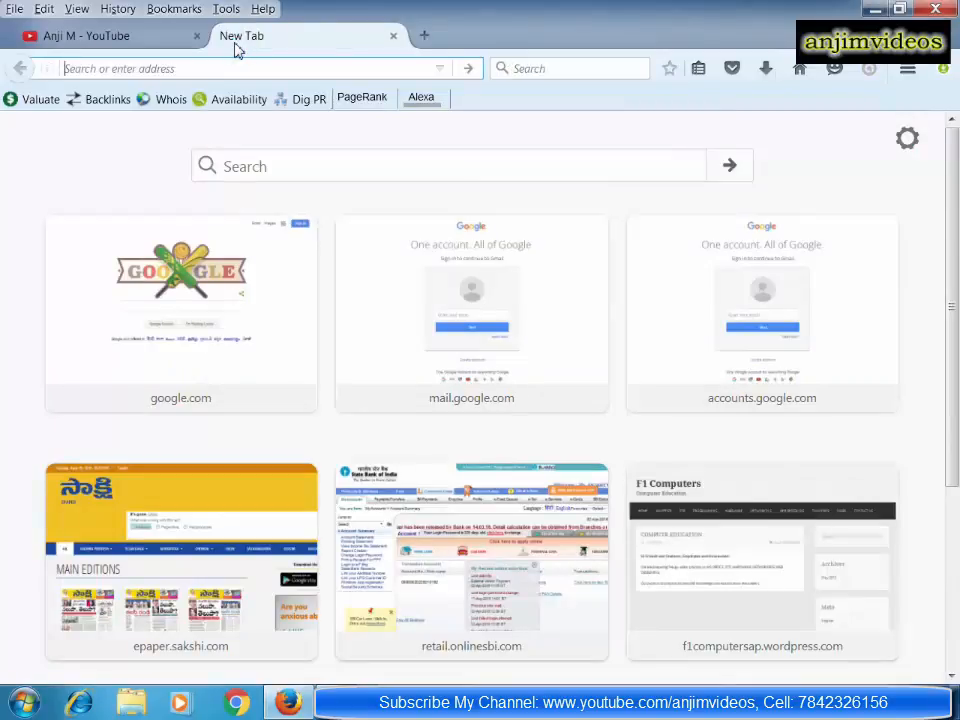
type("technicaleduhub.blogspot.in/")
key("Return")
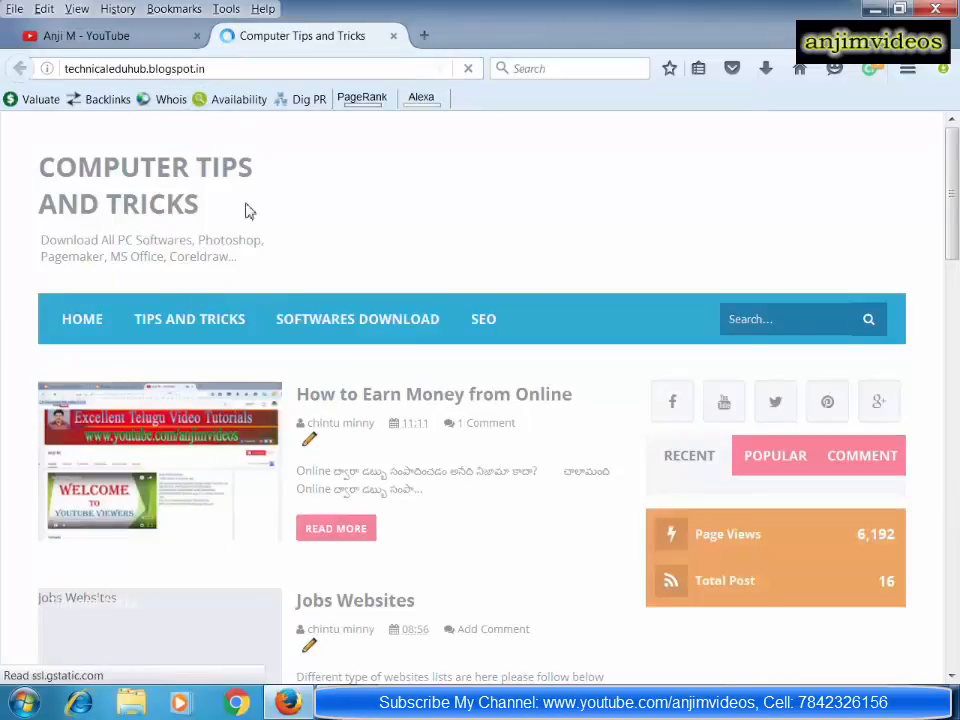
- Open the full Softwares Download post from the blog's software downloads category
left_click(232, 336)
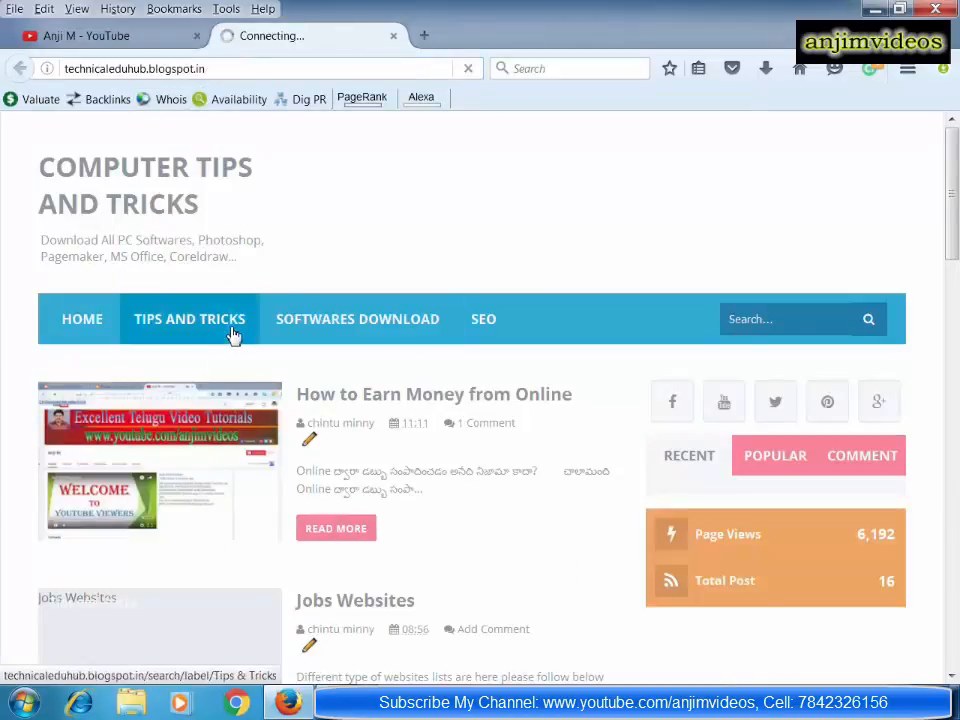
scroll(381, 307, "down", 2)
left_click(351, 221)
scroll(257, 364, "down", 2)
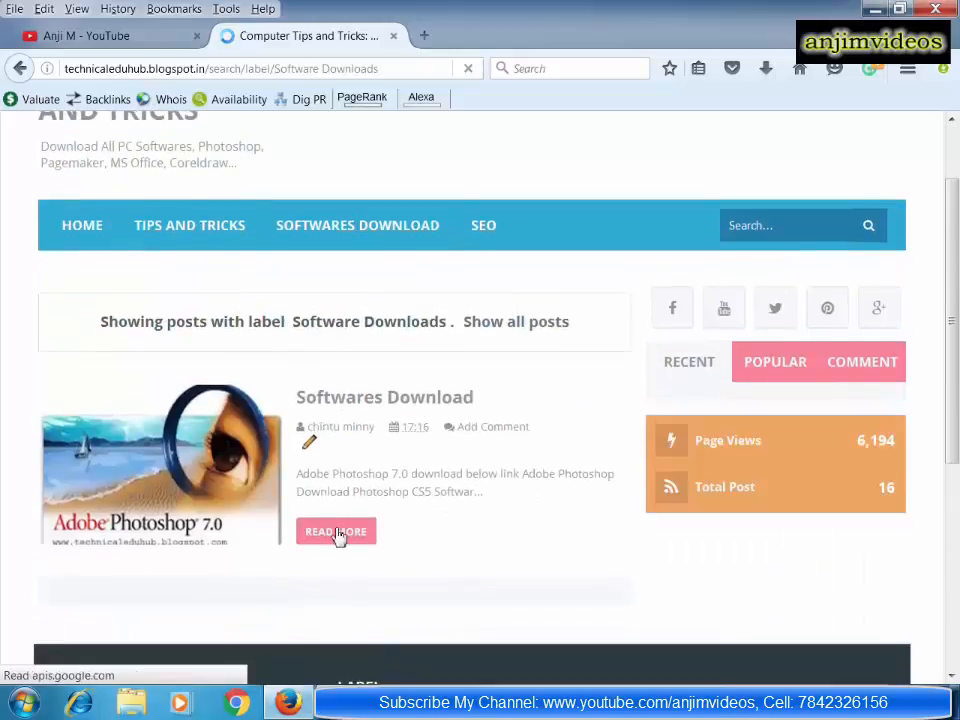
left_click(346, 531)
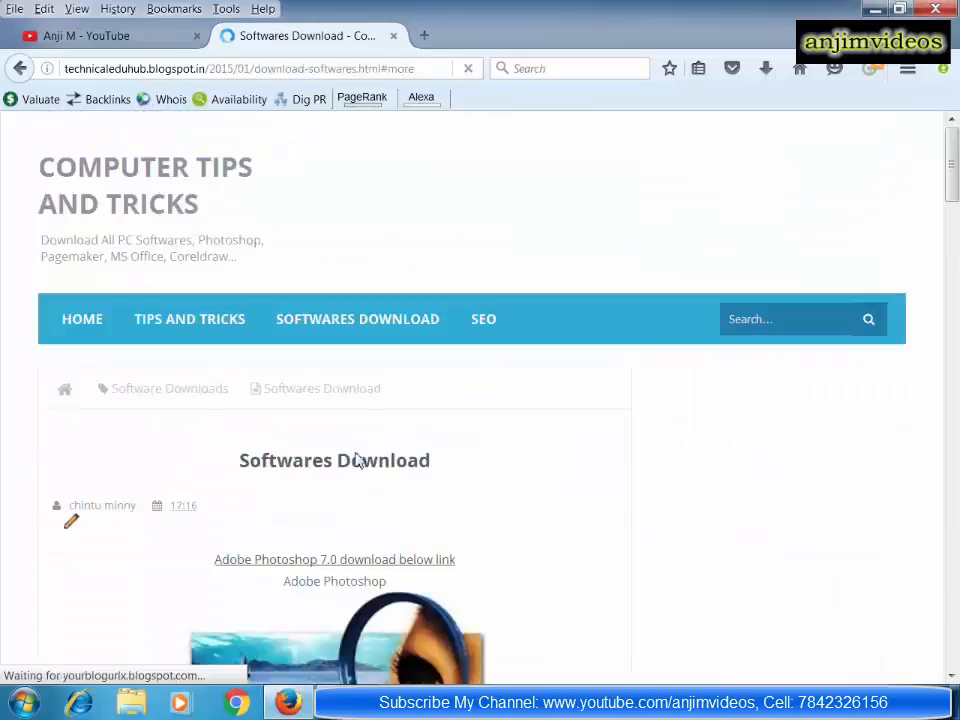
- Look through the software download links in the post, from Adobe Photoshop 7.0 down to Corel Draw 11
scroll(356, 429, "down", 4)
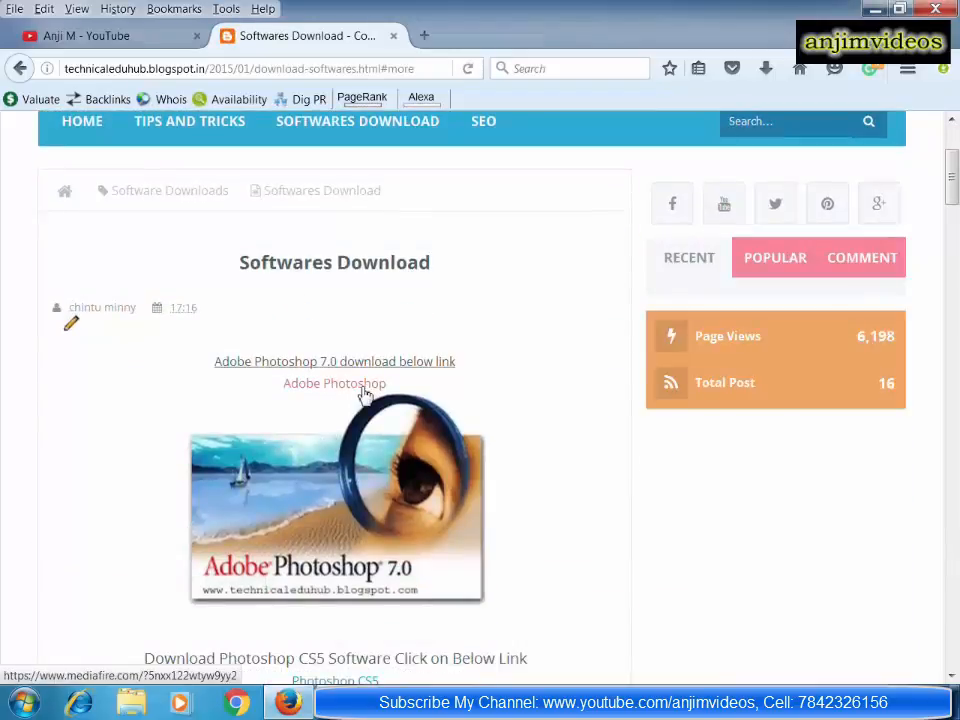
scroll(364, 394, "down", 2)
scroll(340, 470, "down", 12)
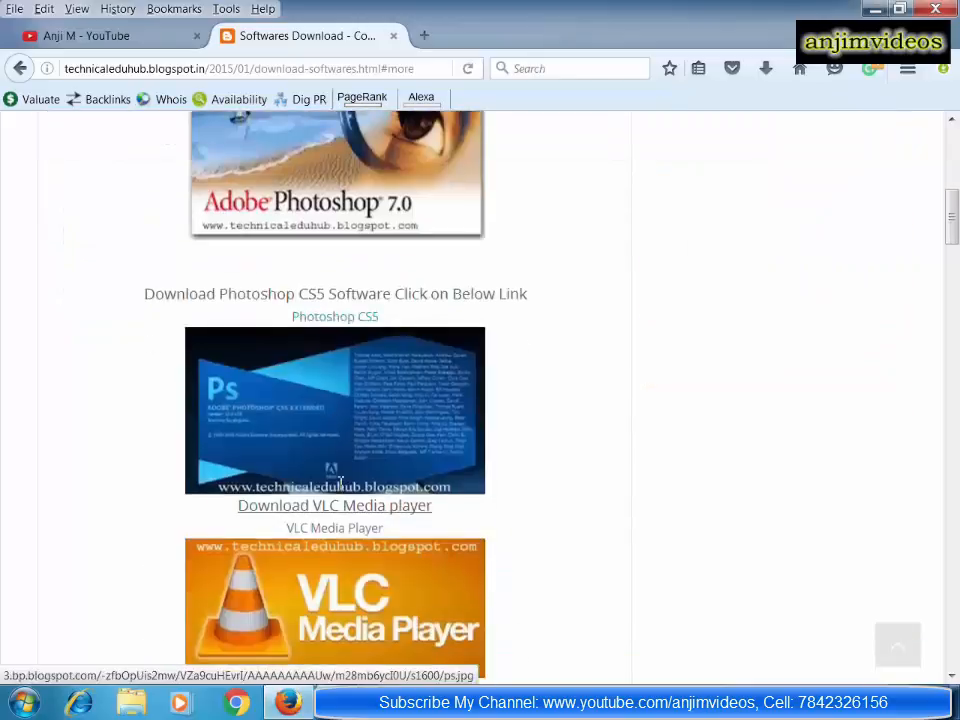
scroll(343, 477, "down", 10)
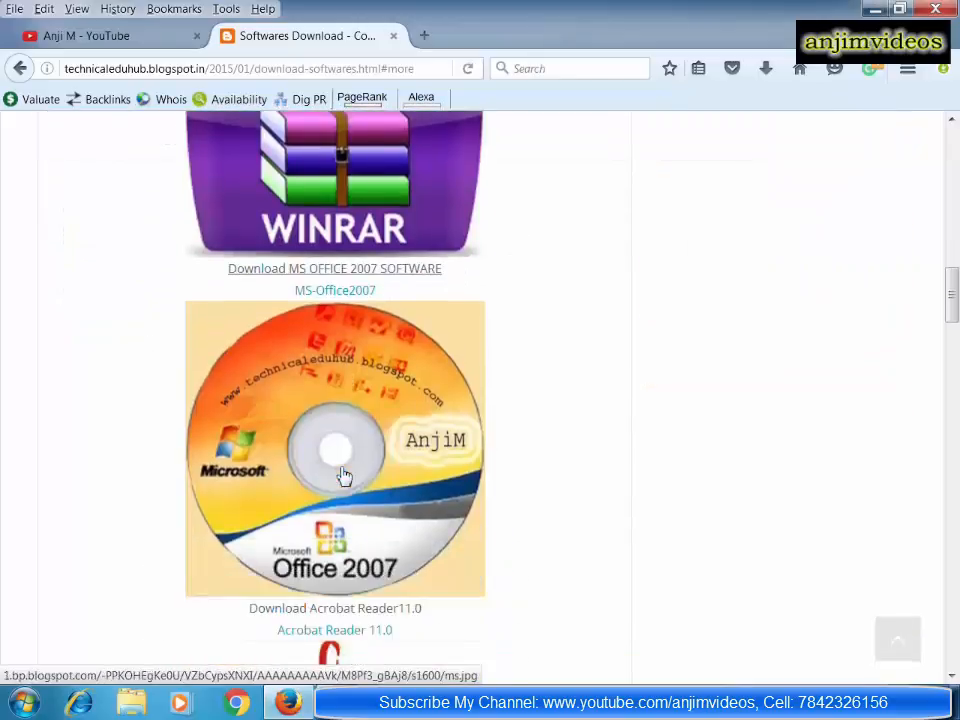
scroll(396, 531, "down", 6)
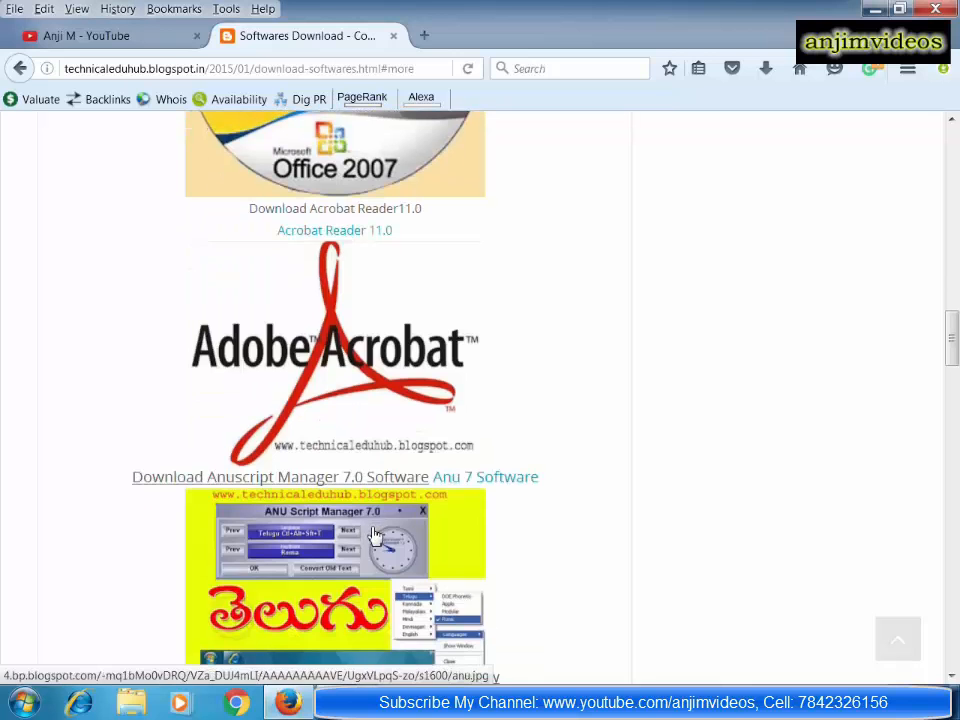
scroll(377, 525, "down", 10)
scroll(328, 434, "down", 10)
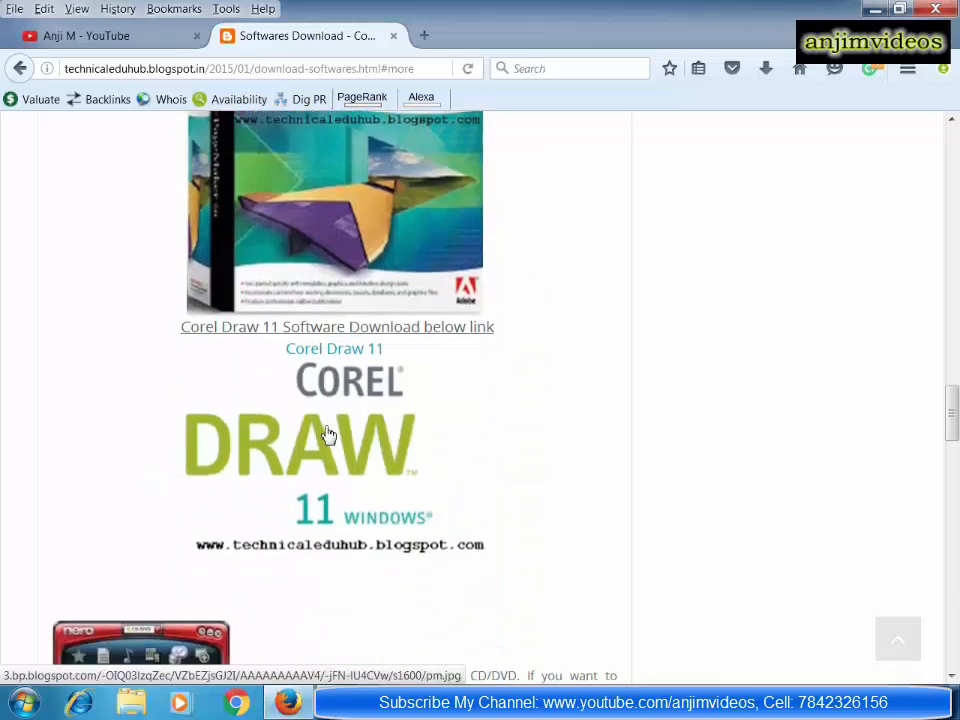
scroll(326, 435, "up", 12)
scroll(326, 433, "up", 20)
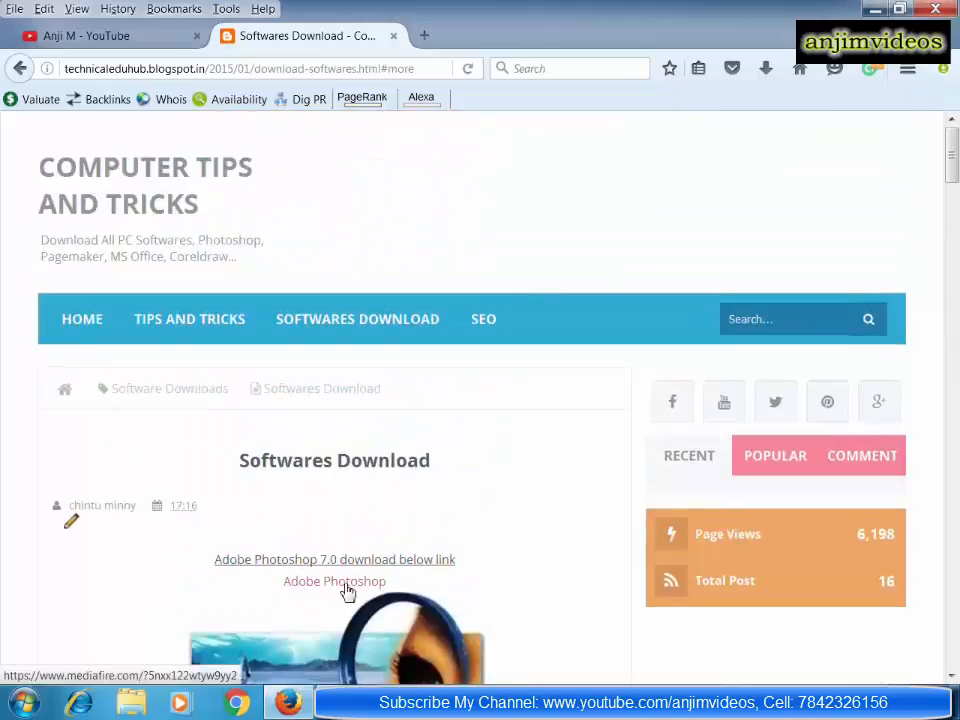
- View the MediaFire download page for Adobe Photoshop 7.0, close it and return to the blog post
left_click(338, 583)
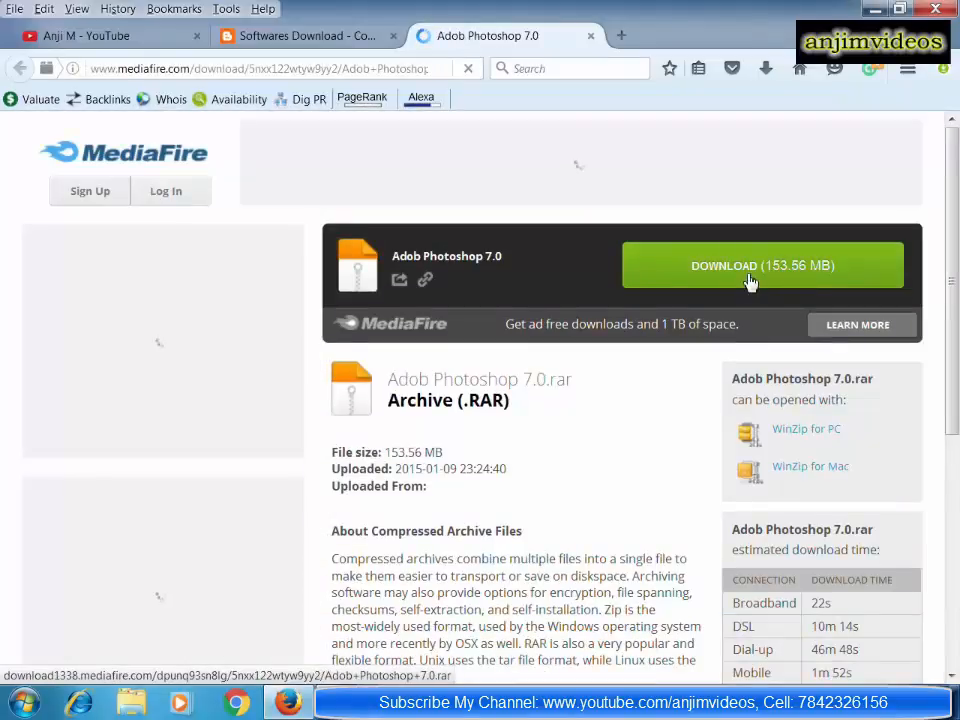
left_click(591, 37)
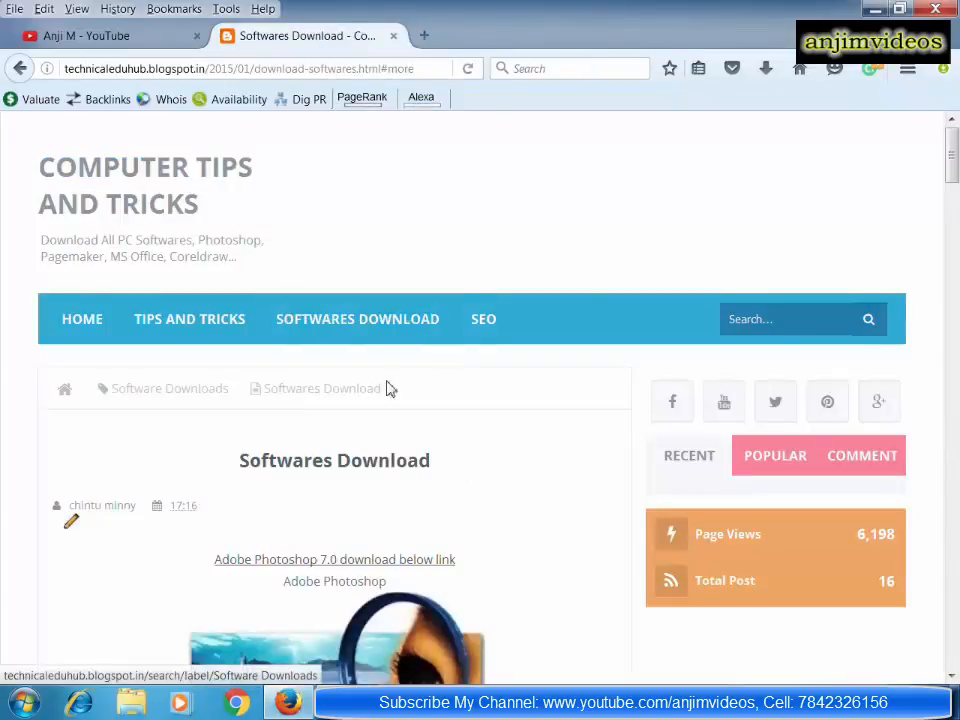
scroll(384, 426, "down", 2)
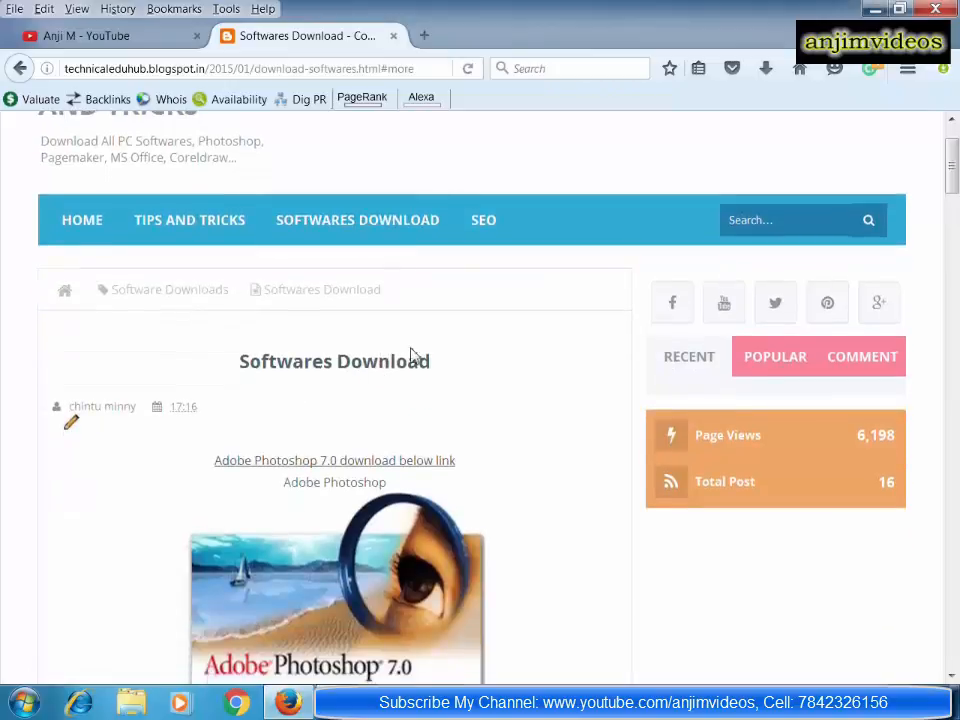
scroll(420, 360, "up", 2)
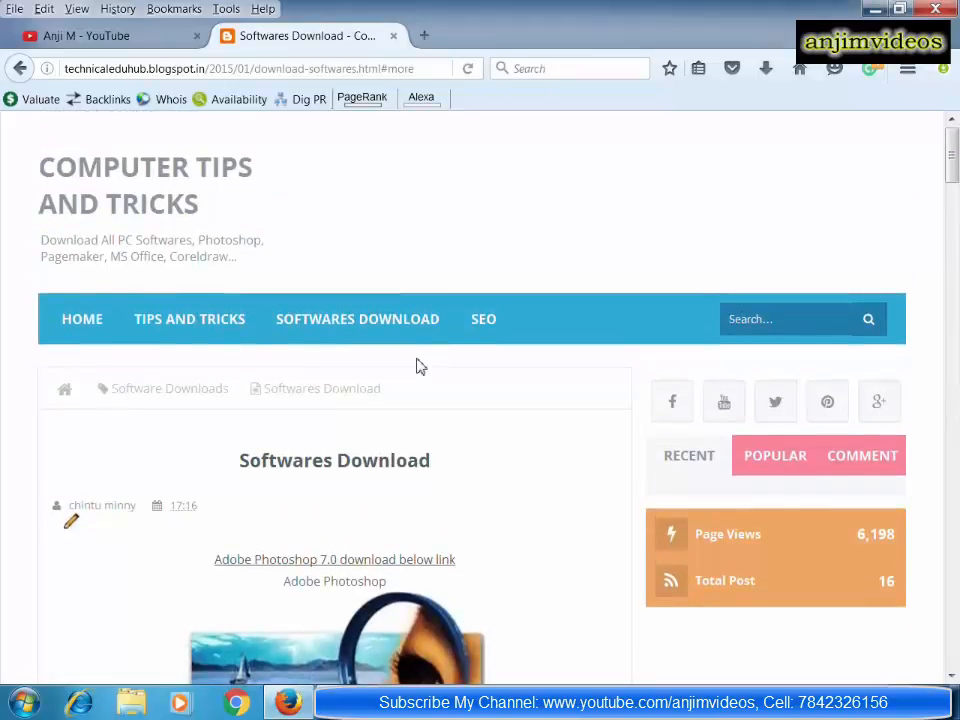
- Revisit the YouTube channel and blog tabs, minimize the browser and switch to the letter in Word
left_click(180, 68)
left_click(130, 38)
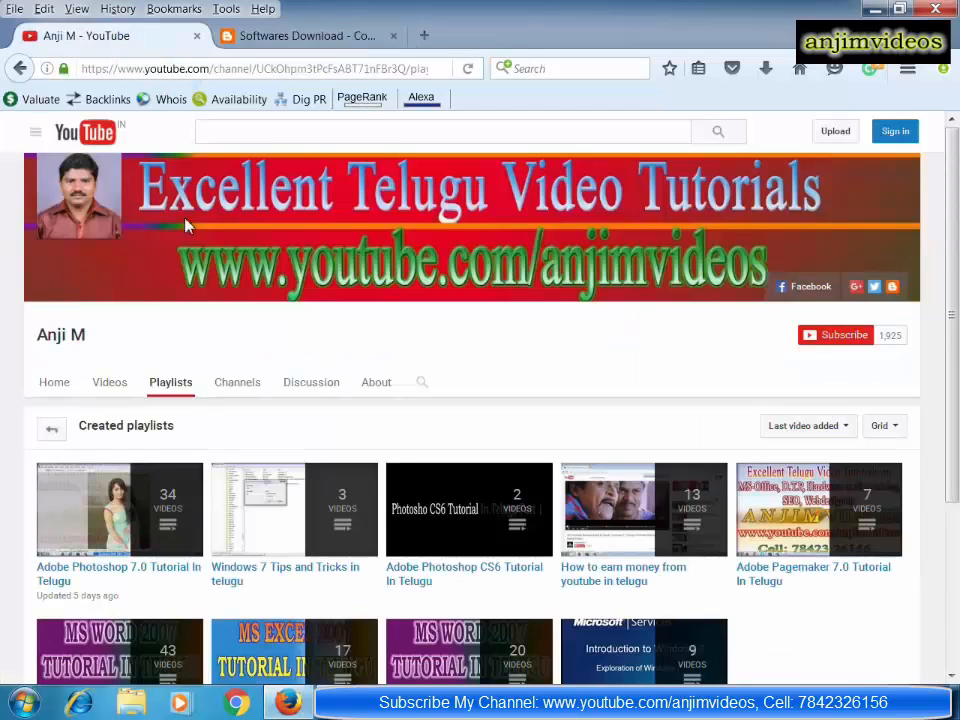
left_click(336, 36)
left_click(876, 10)
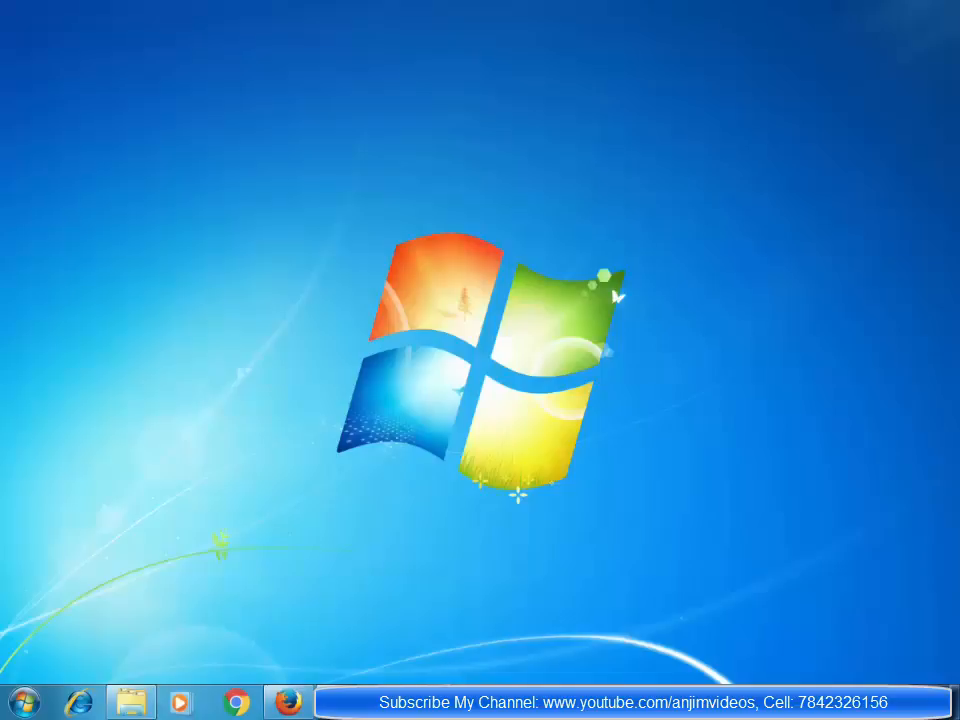
left_click(458, 702)
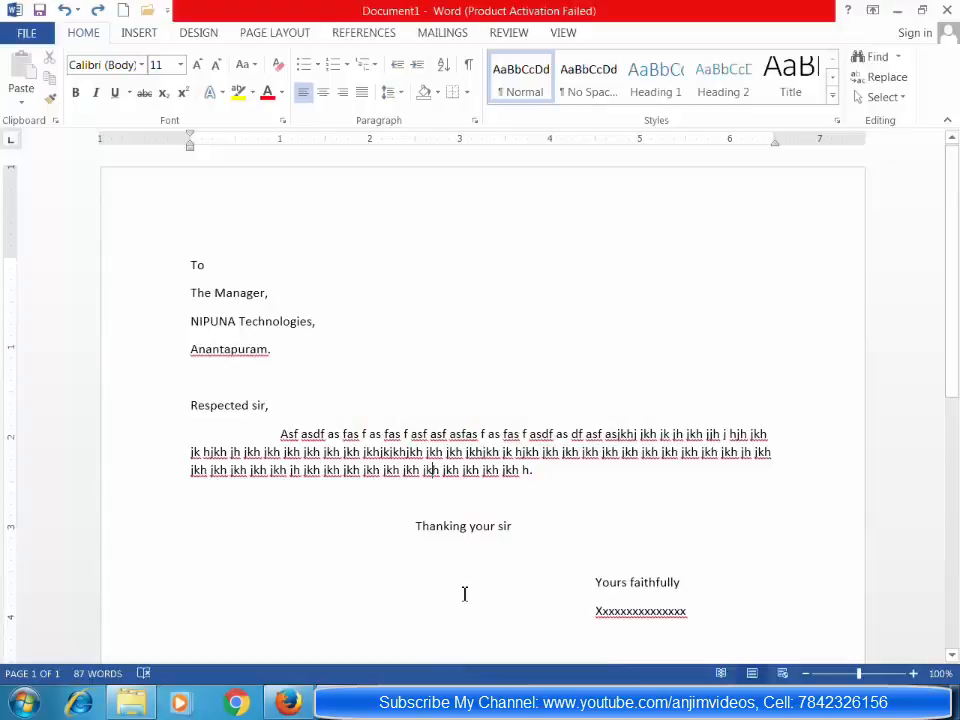
left_click(210, 292)
left_click(198, 263)
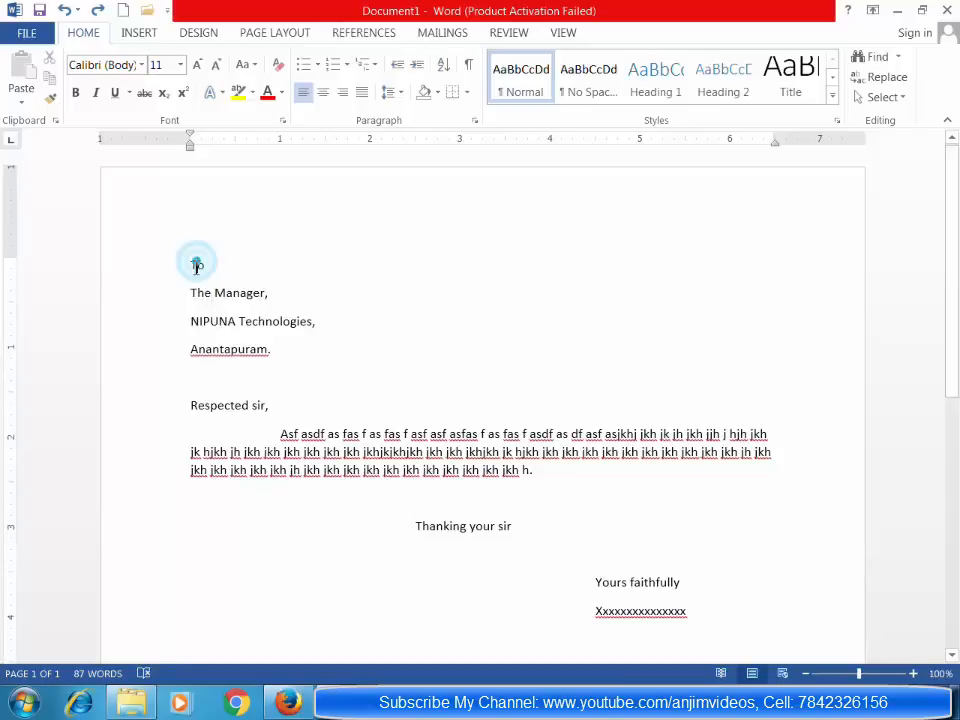
left_click_drag(186, 263, 273, 360)
left_click(302, 368)
- Add the heading "From" on the same line as "To", tabbed across to the 5-inch mark, leaving no extra blank line below
left_click(203, 267)
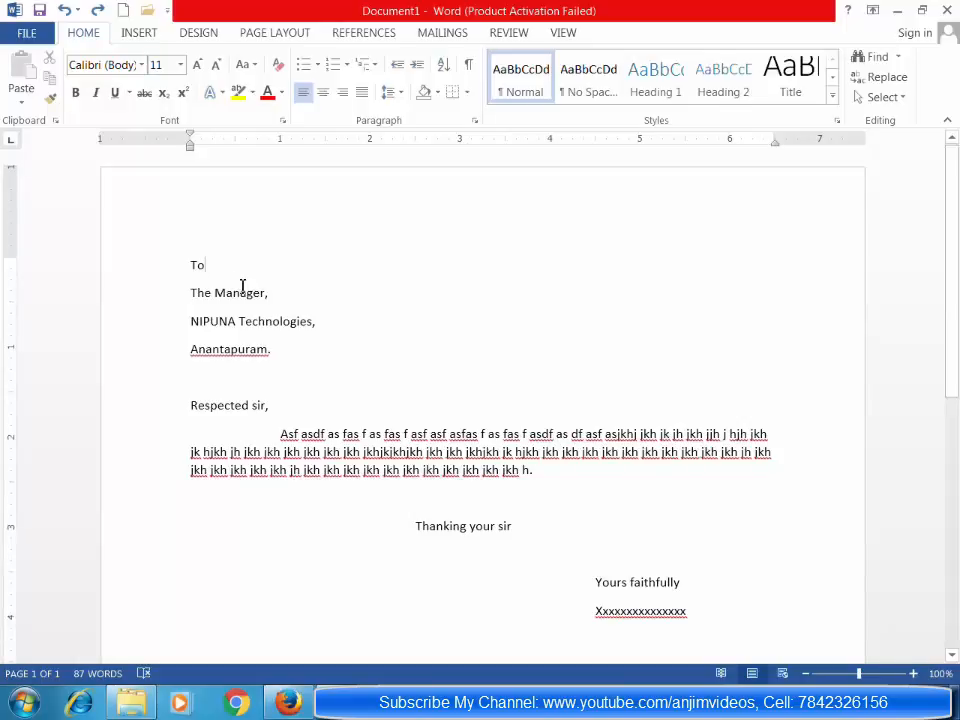
left_click(206, 266)
key("Tab")
key("Tab")
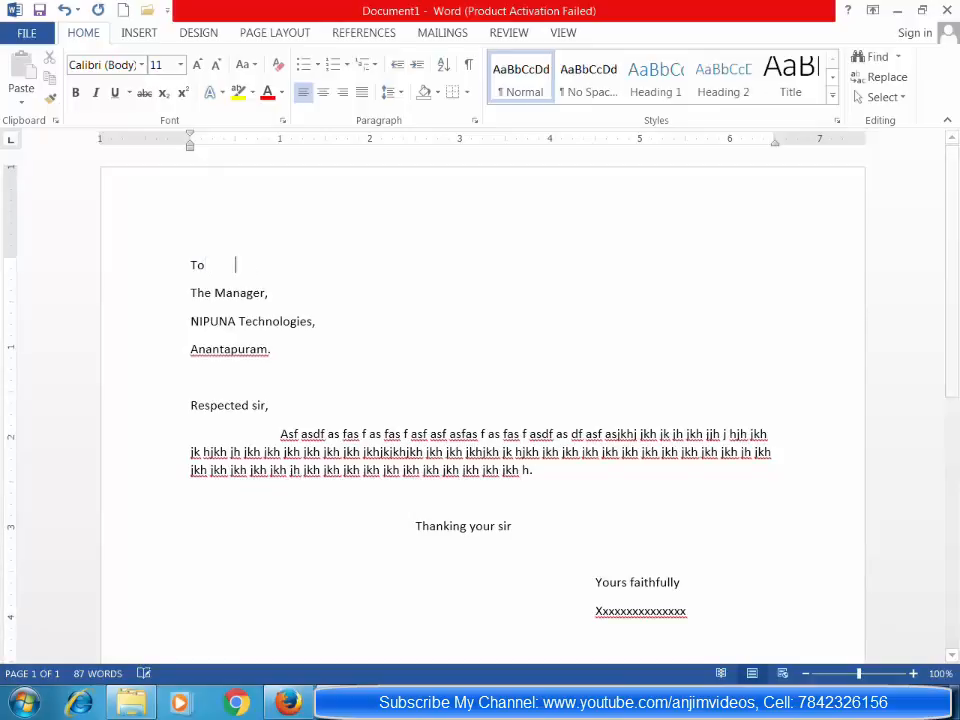
key("Tab")
key("Tab")
key("Tab")
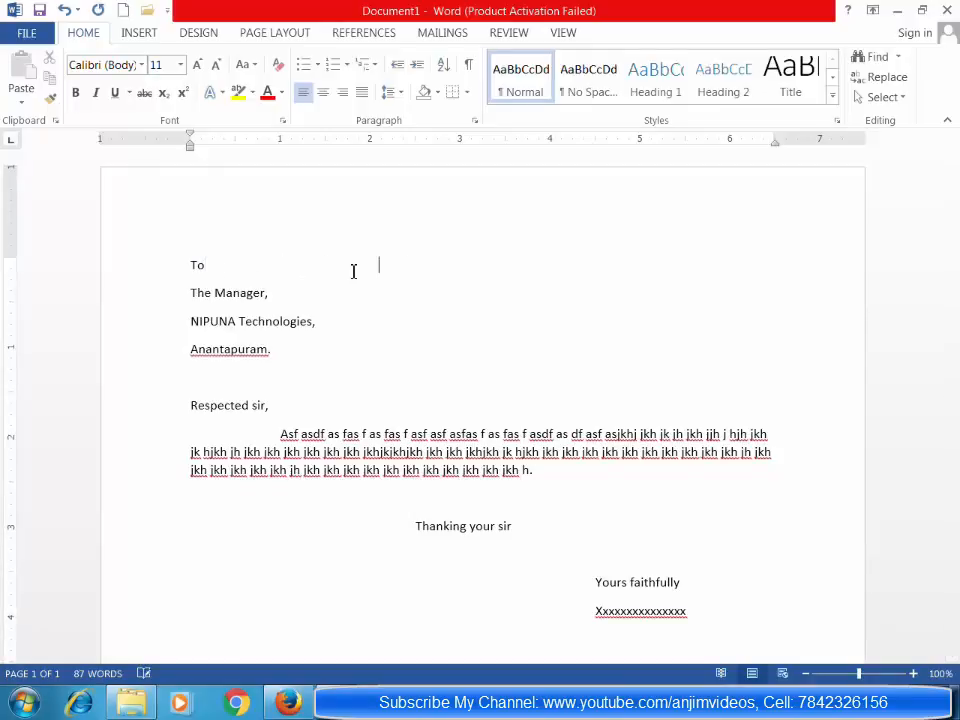
key("Tab")
key("Return")
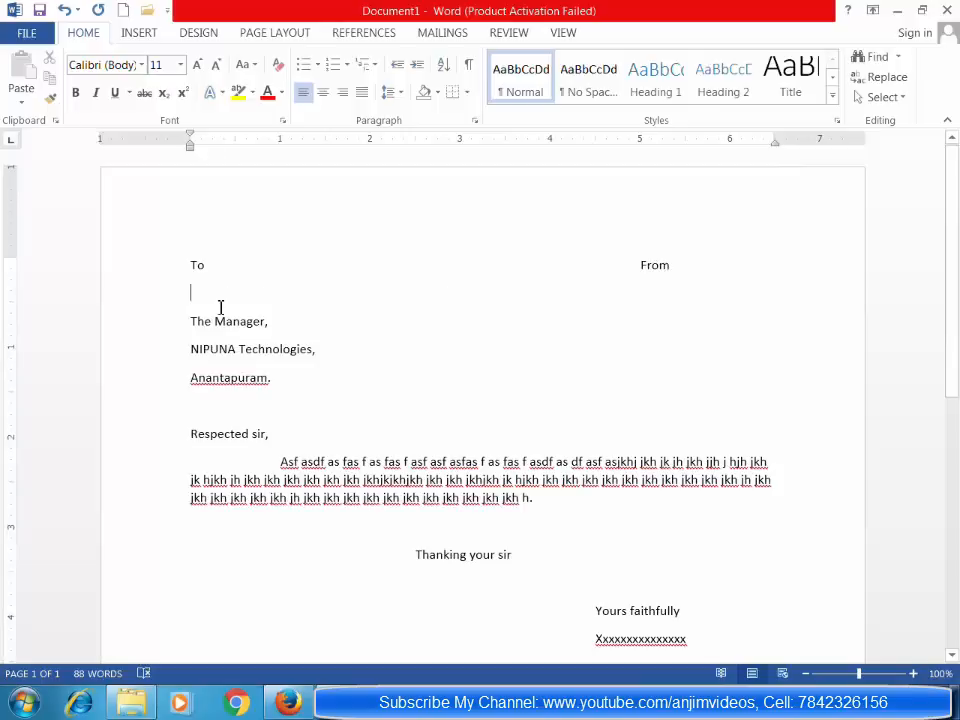
key("Delete")
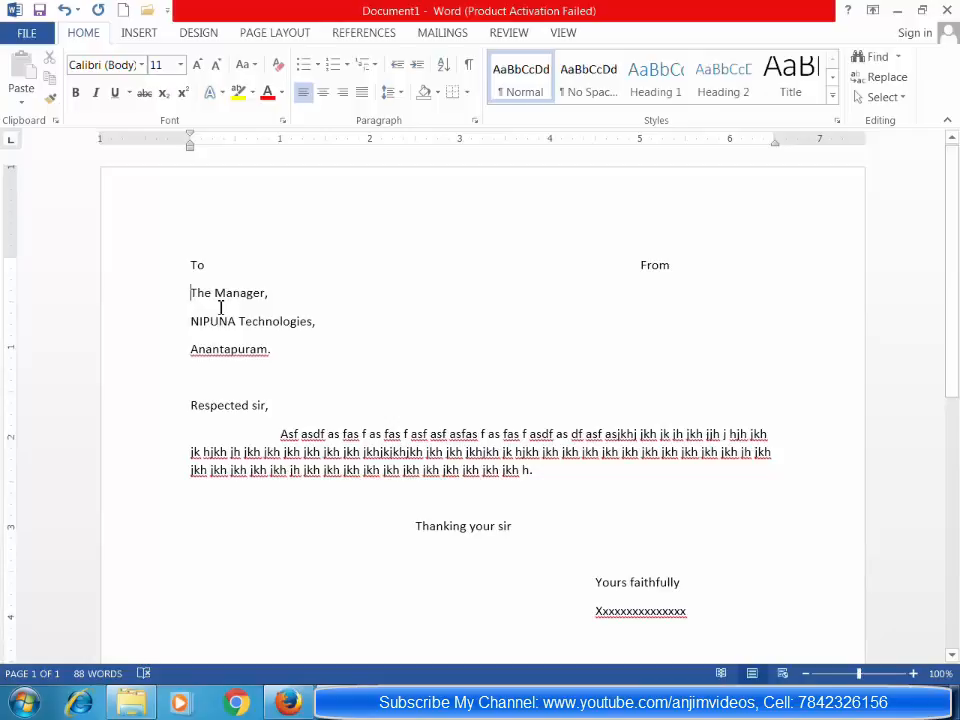
- Fill in the sender's name, town and placeholder line "xxxxxxxxxxx" beneath "From", aligned with it by tabs
left_click(680, 270)
left_click(281, 309)
key("Tab")
key("Tab")
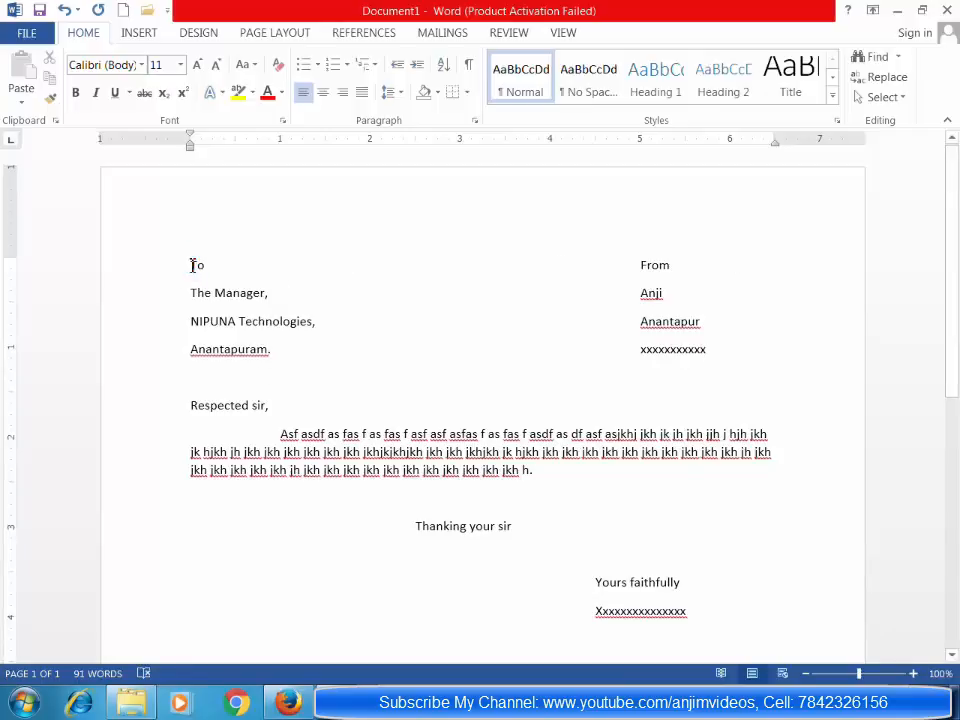
- Insert the date "Date:25-11-2015" near the right margin above the To and From headings, fitted on a single line with a blank line below
key("Return")
key("Return")
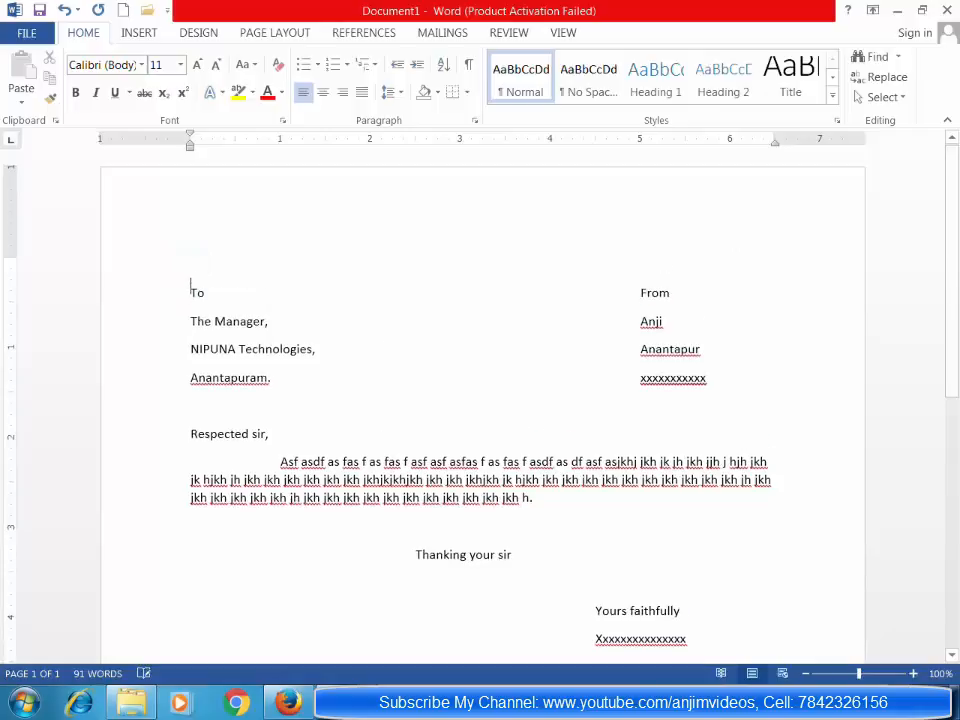
key("Up")
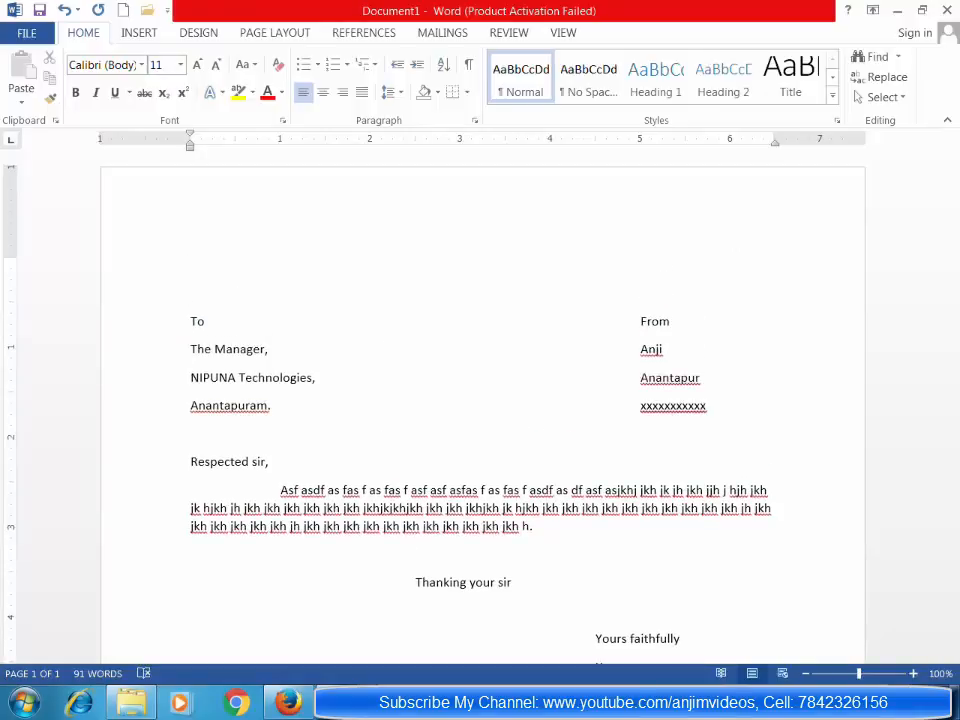
key("Tab")
type("5")
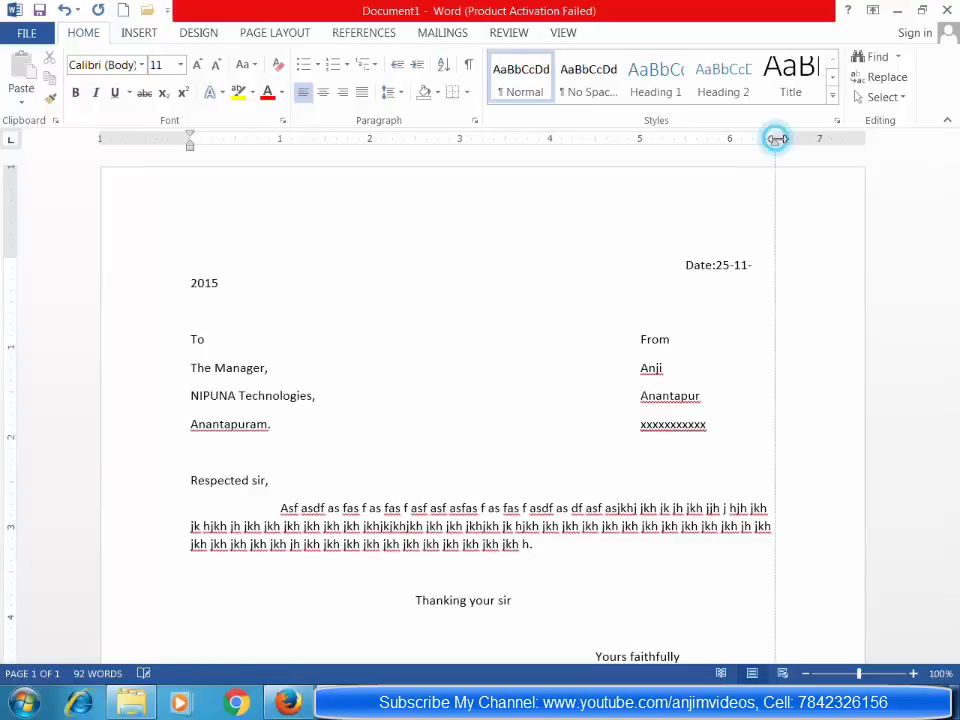
left_click(685, 265)
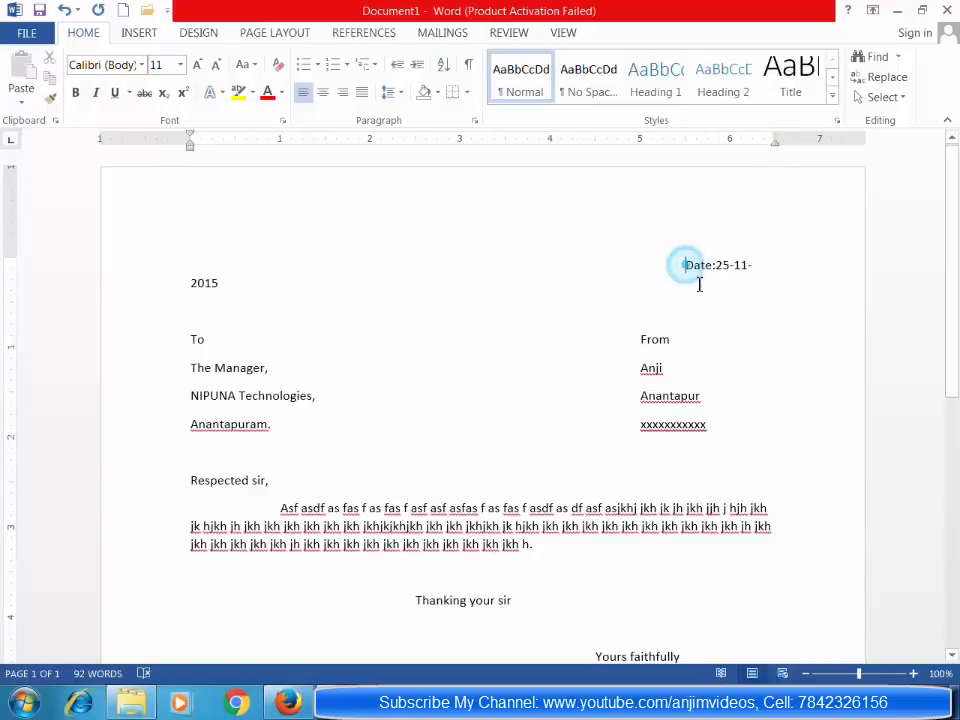
key("BackSpace")
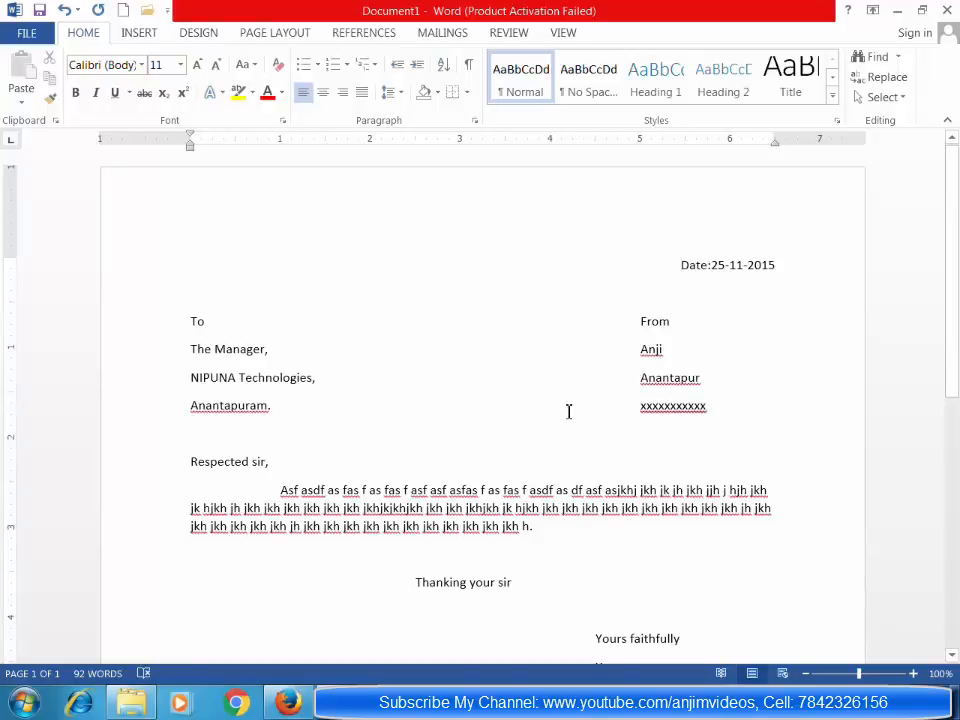
- Add blank lines after the letter's closing until a second page starts, and place the cursor on that page
scroll(568, 411, "down", 2)
left_click(700, 593)
key("Return")
key("Return")
key("Return")
key("Return")
key("Return")
key("Return")
key("Return")
key("Return")
key("Return")
key("Return")
key("Return")
key("Return")
key("Return")
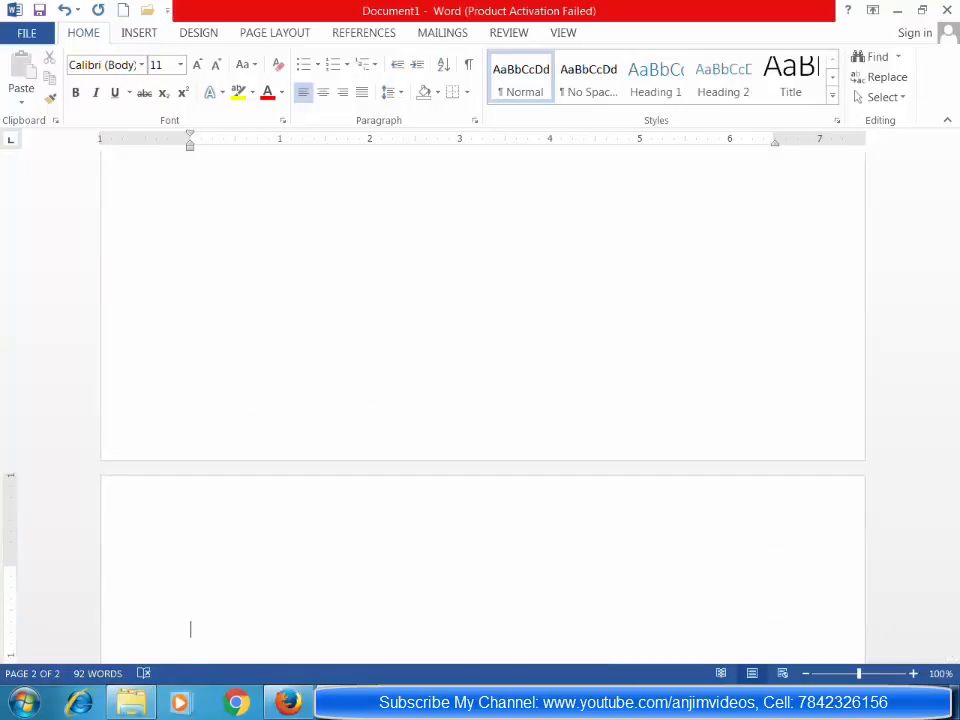
left_click_drag(242, 598, 223, 606)
left_click(243, 566)
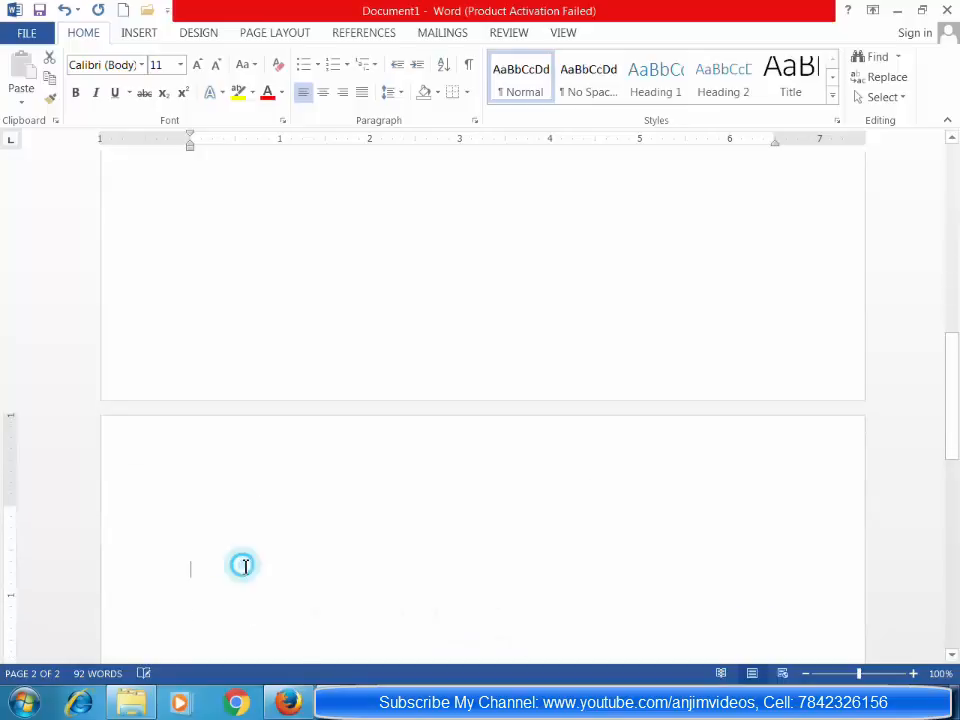
- Delete the blank lines after the letter's closing so the document is back to a single page
key("BackSpace")
key("BackSpace")
key("BackSpace")
key("BackSpace")
key("BackSpace")
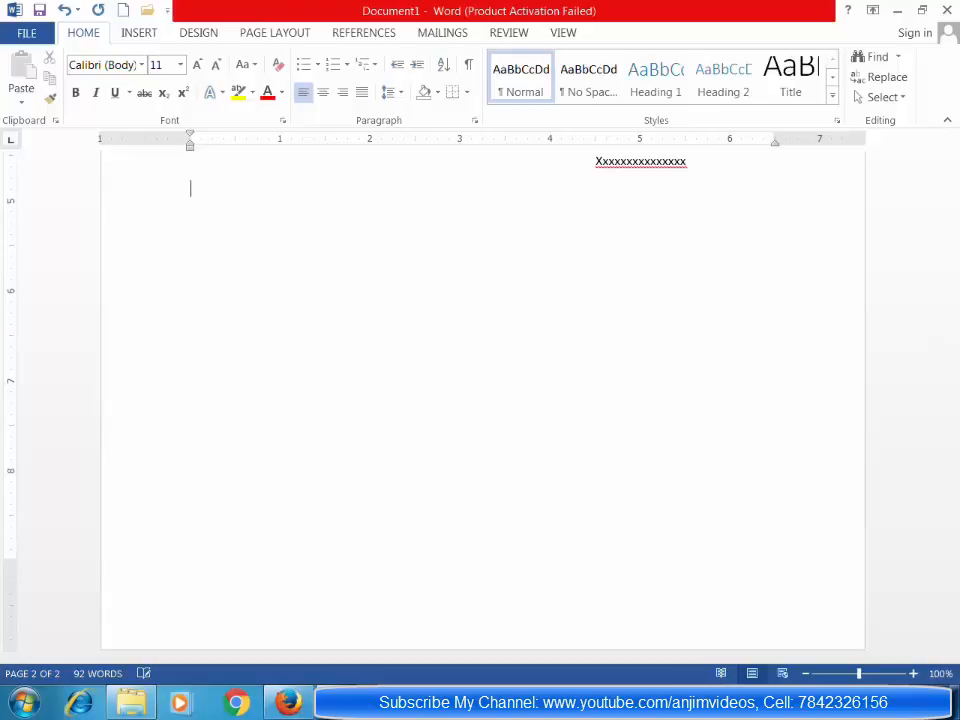
scroll(388, 542, "up", 10)
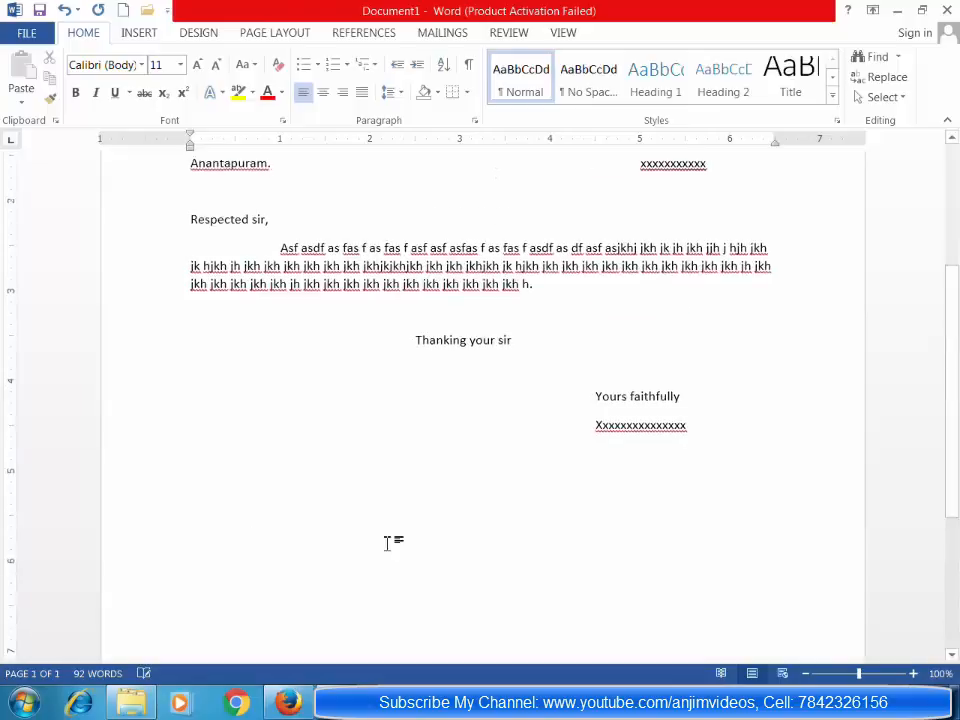
left_click(384, 371)
left_click_drag(193, 265, 776, 369)
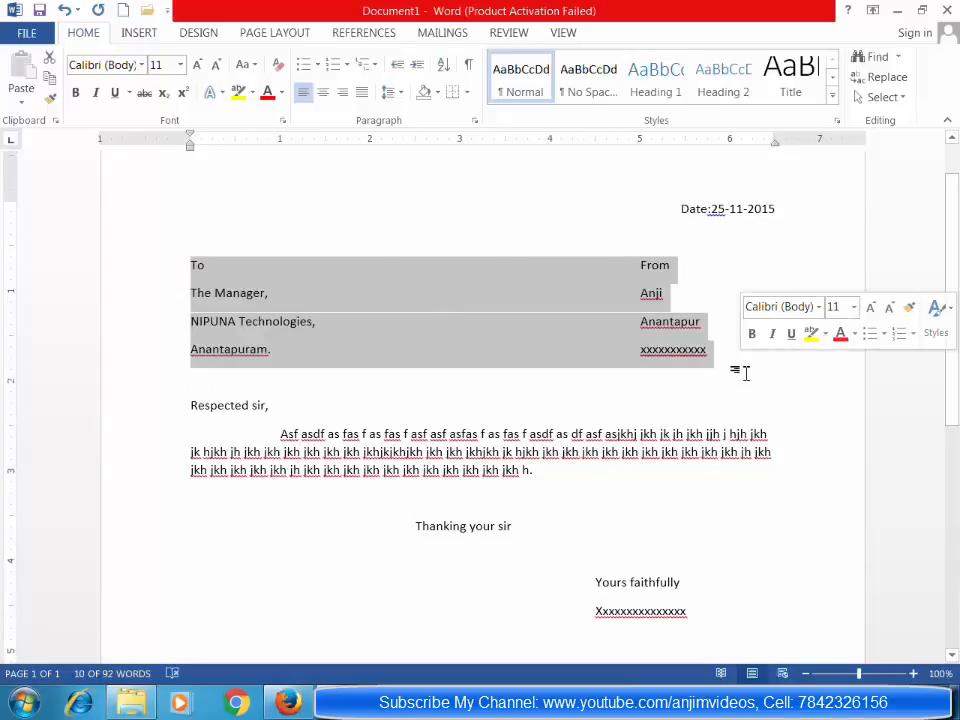
left_click(745, 373)
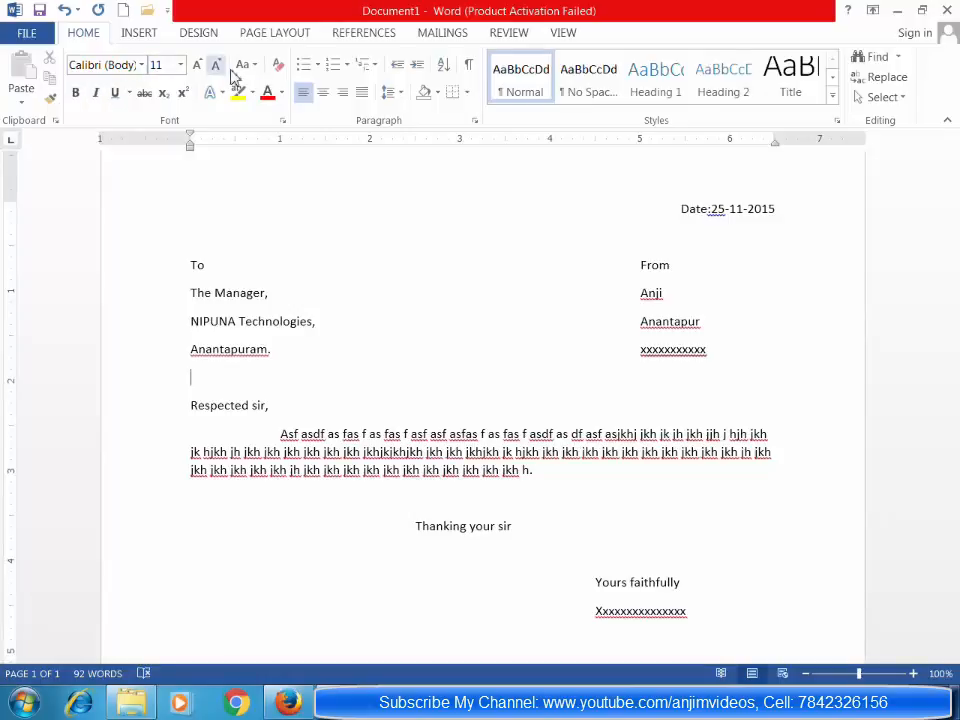
left_click(449, 292)
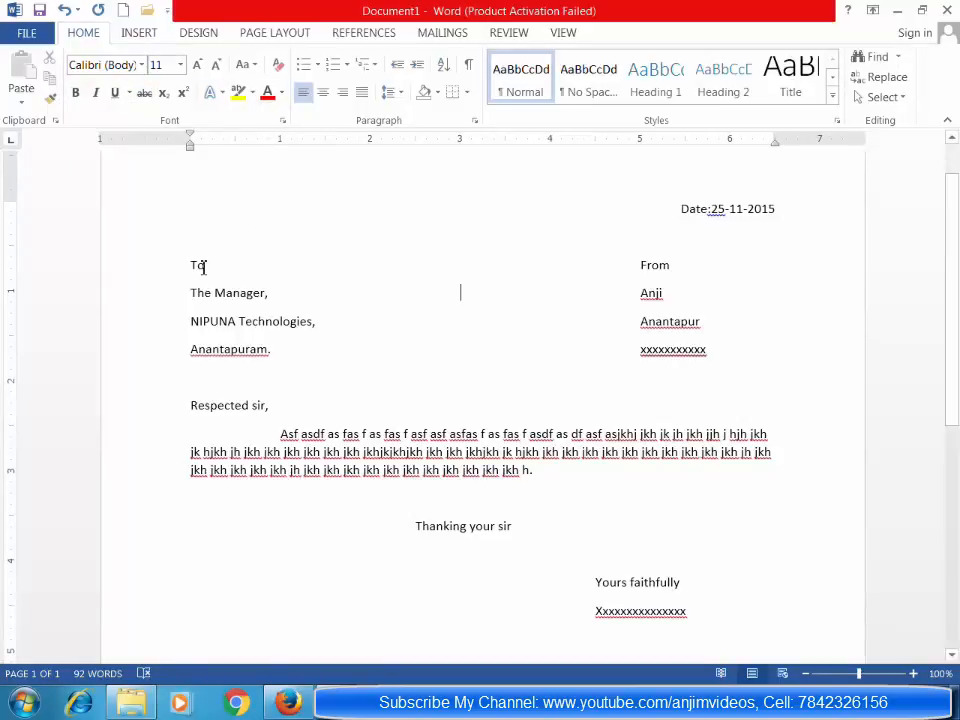
left_click_drag(190, 265, 738, 368)
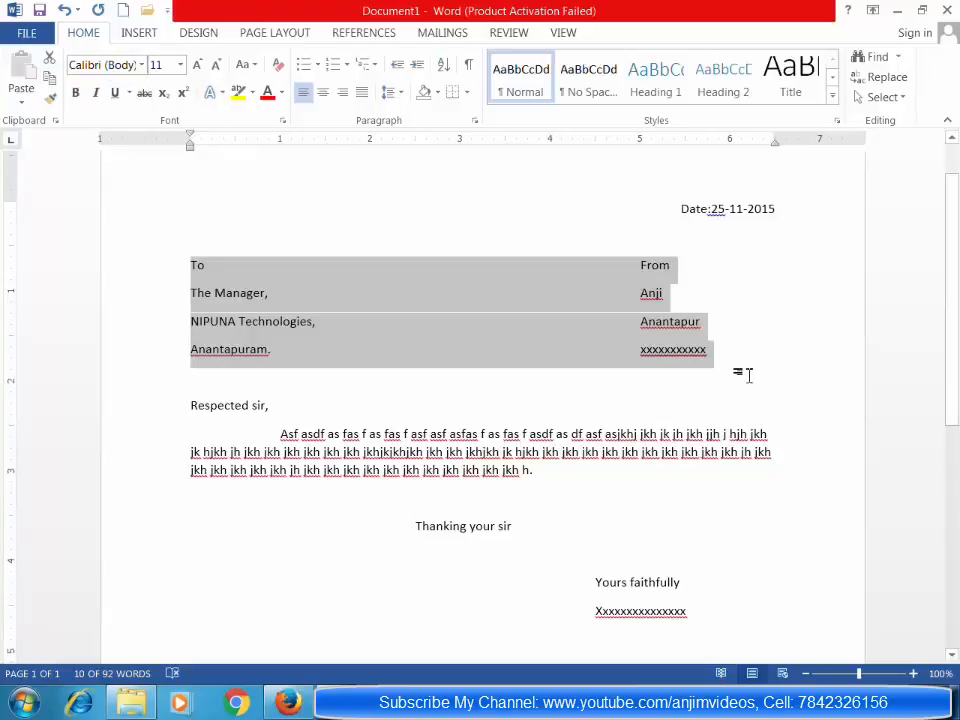
left_click(146, 267)
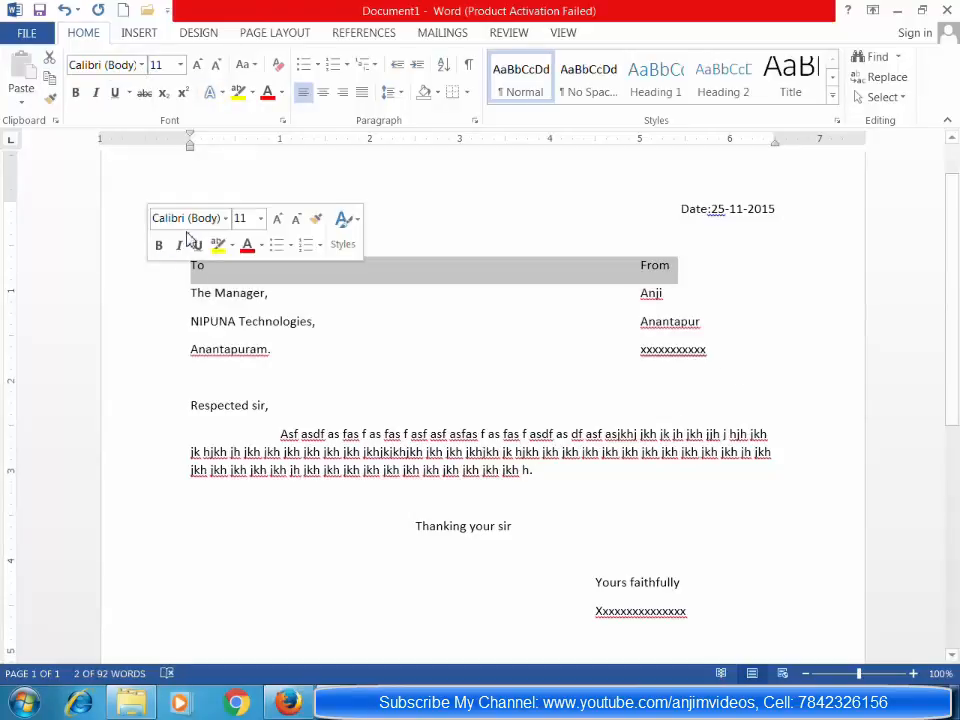
left_click(155, 297)
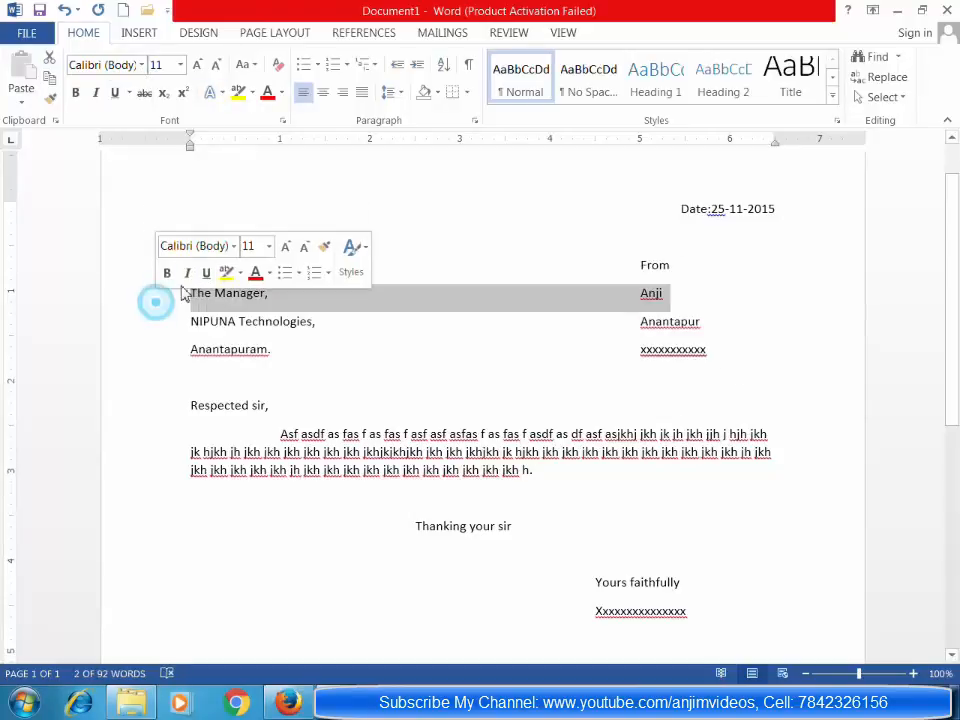
left_click(252, 367)
- Set the font of the whole To and From address block to Arial Rounded MT Bold
left_click_drag(184, 259, 780, 379)
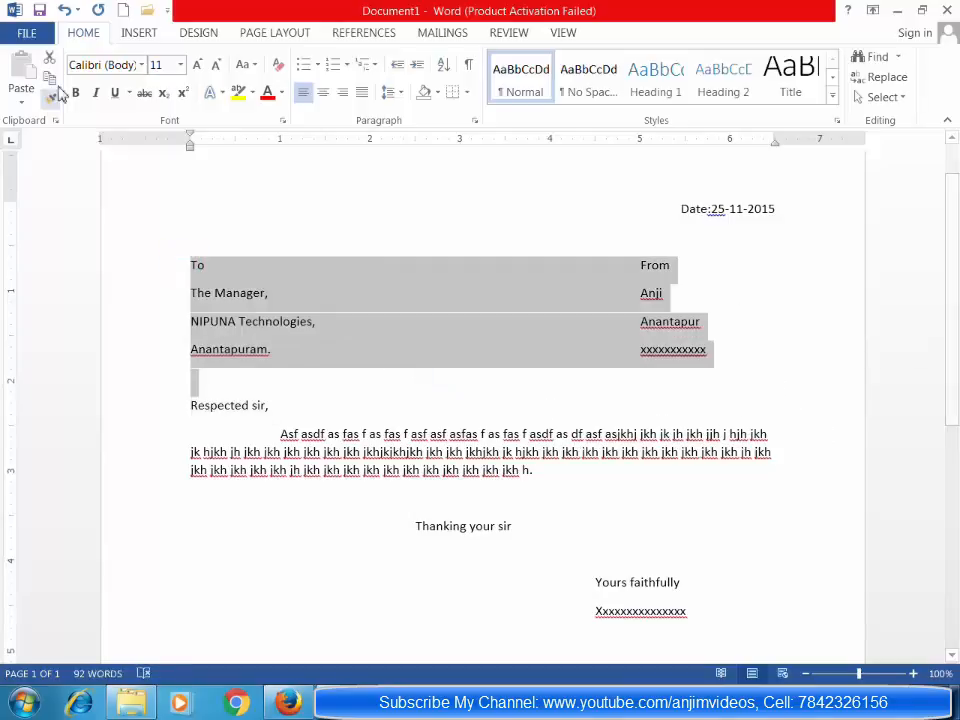
left_click(141, 66)
left_click(141, 66)
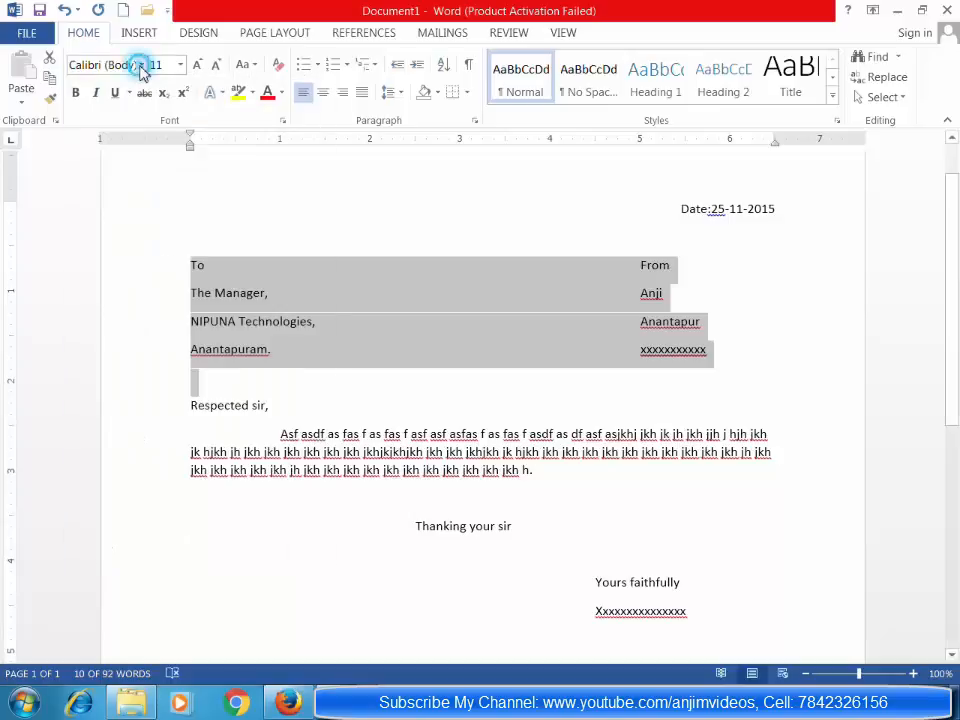
left_click(141, 66)
left_click(141, 66)
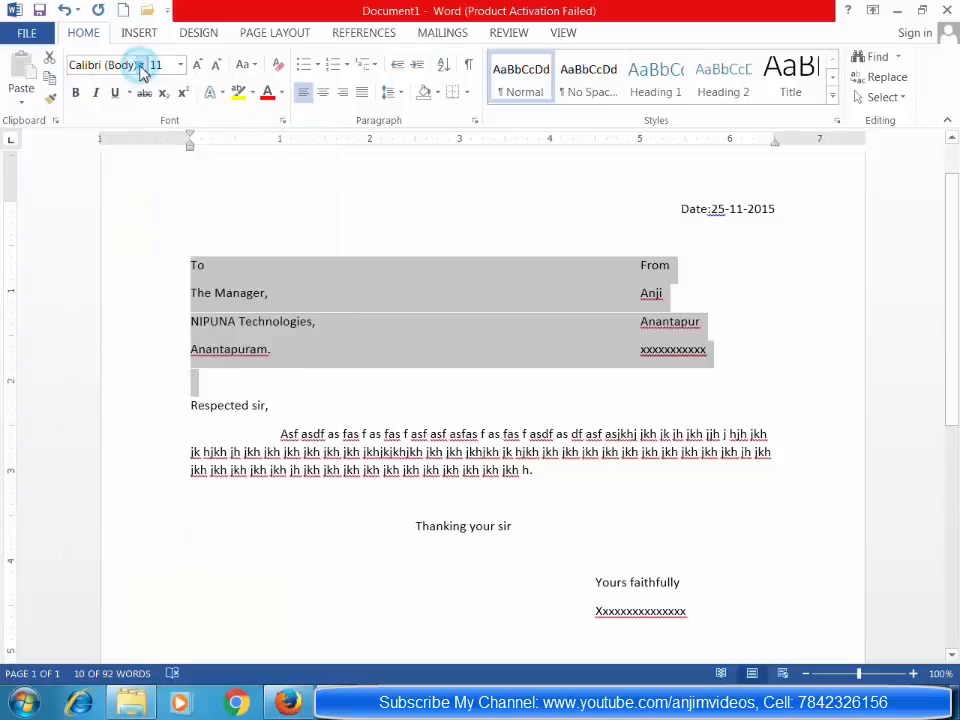
left_click(141, 66)
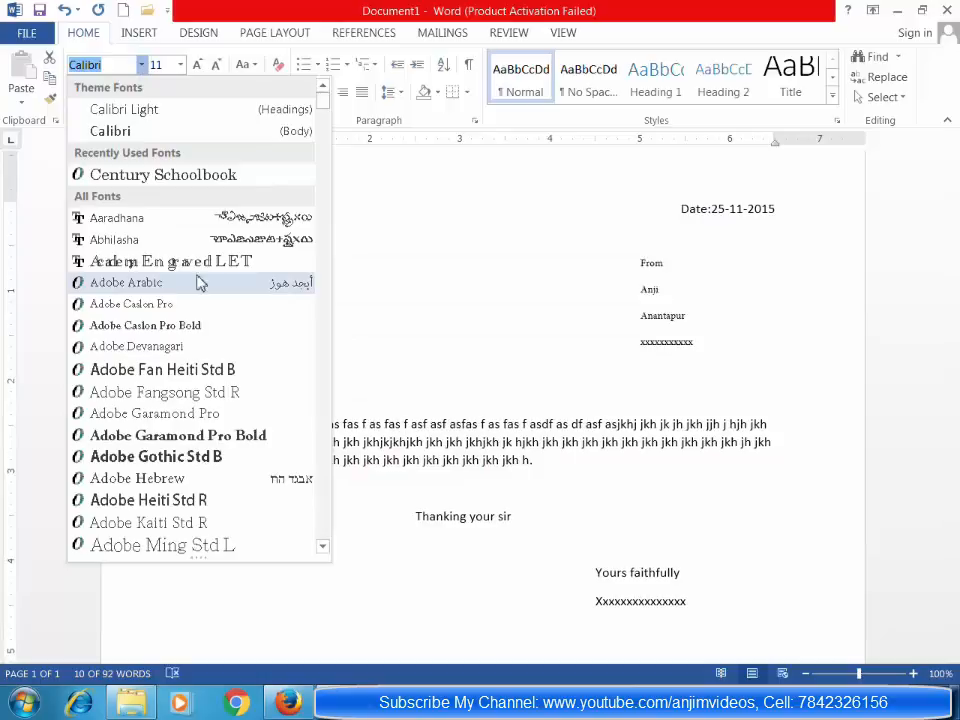
scroll(230, 258, "down", 1)
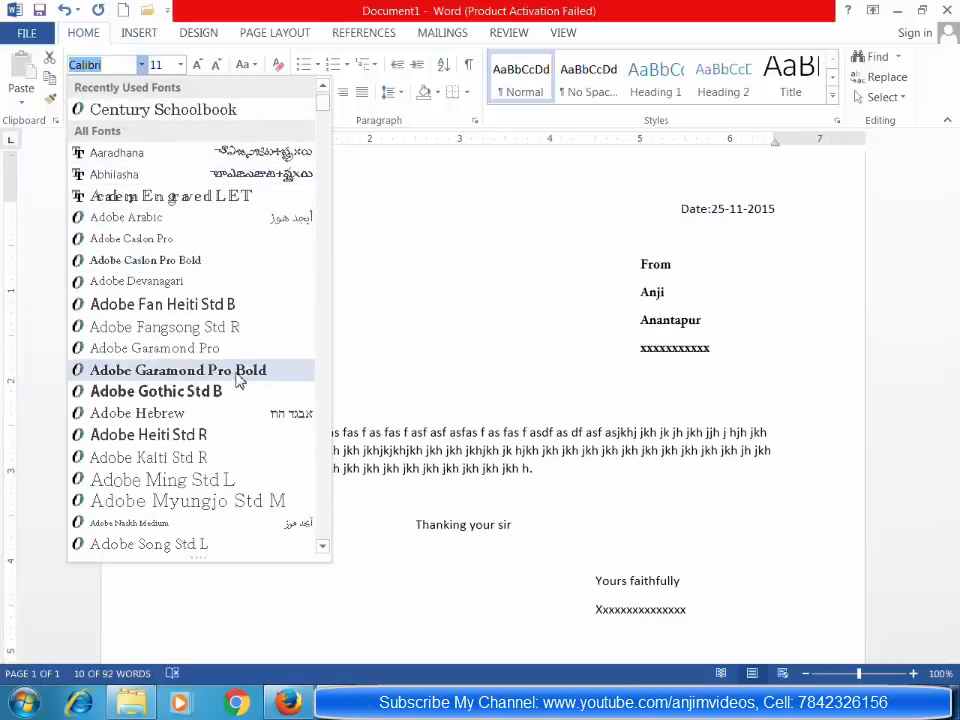
scroll(231, 380, "down", 2)
scroll(208, 364, "down", 5)
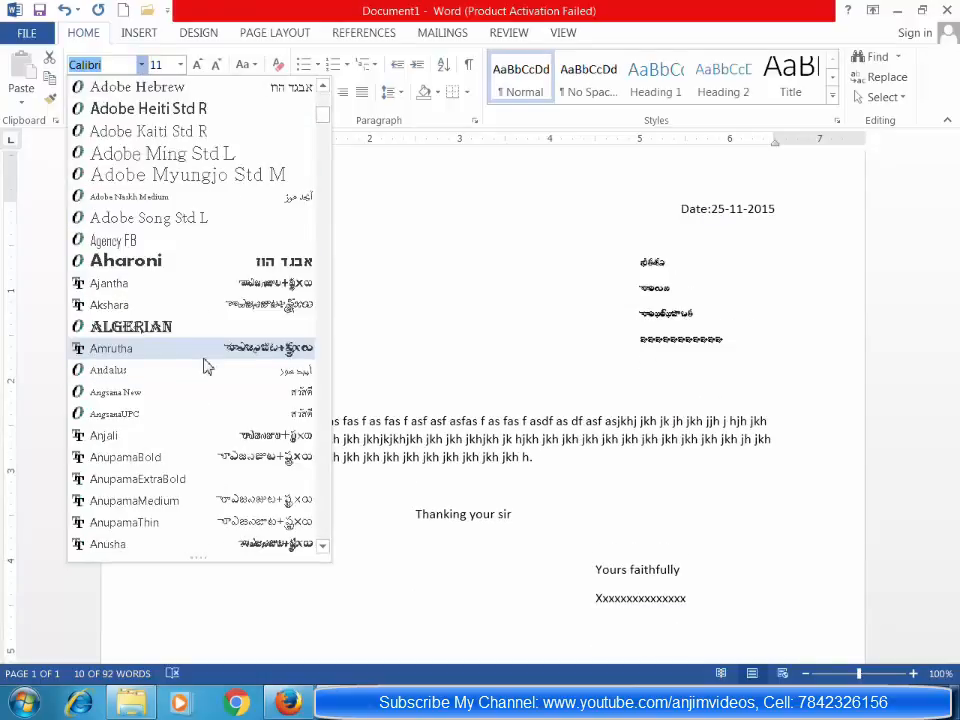
scroll(208, 366, "down", 4)
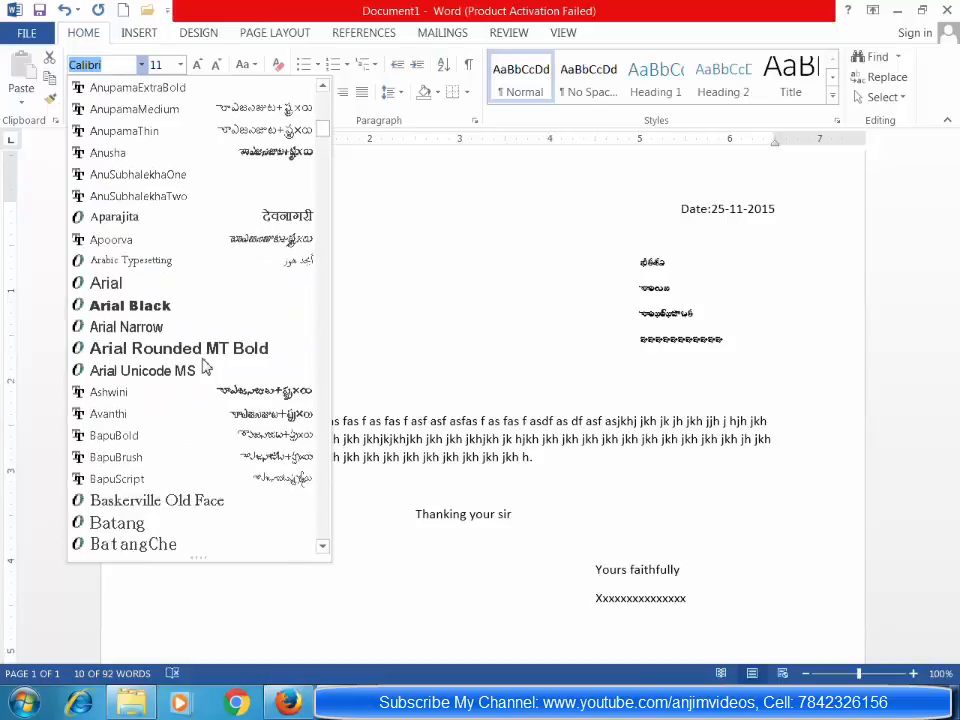
left_click(203, 354)
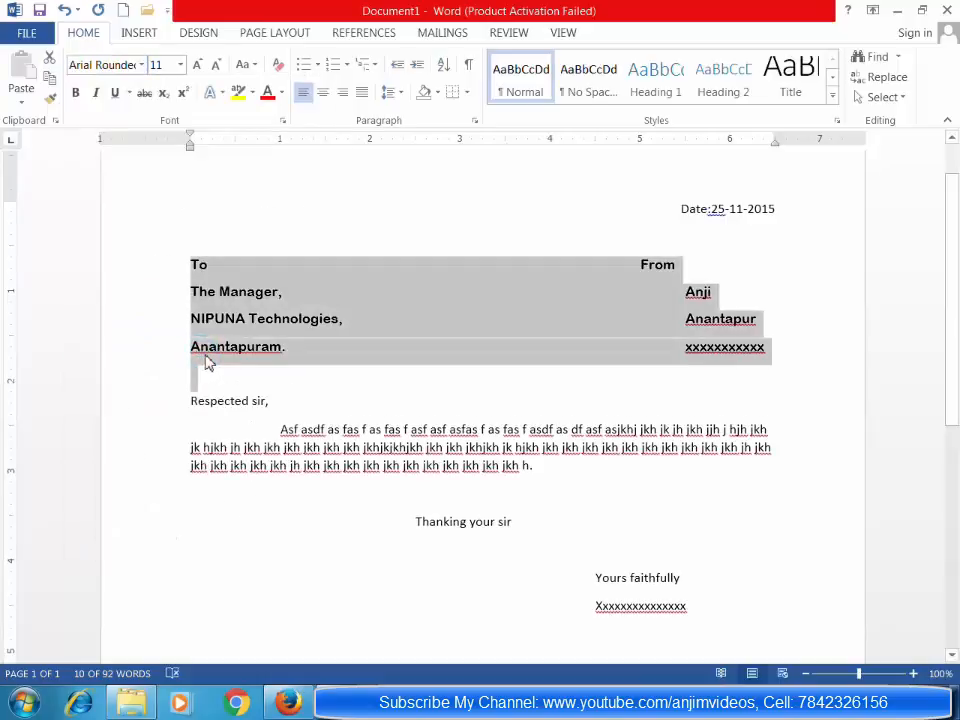
- Apply the Algerian font to the To and From address block
left_click(141, 64)
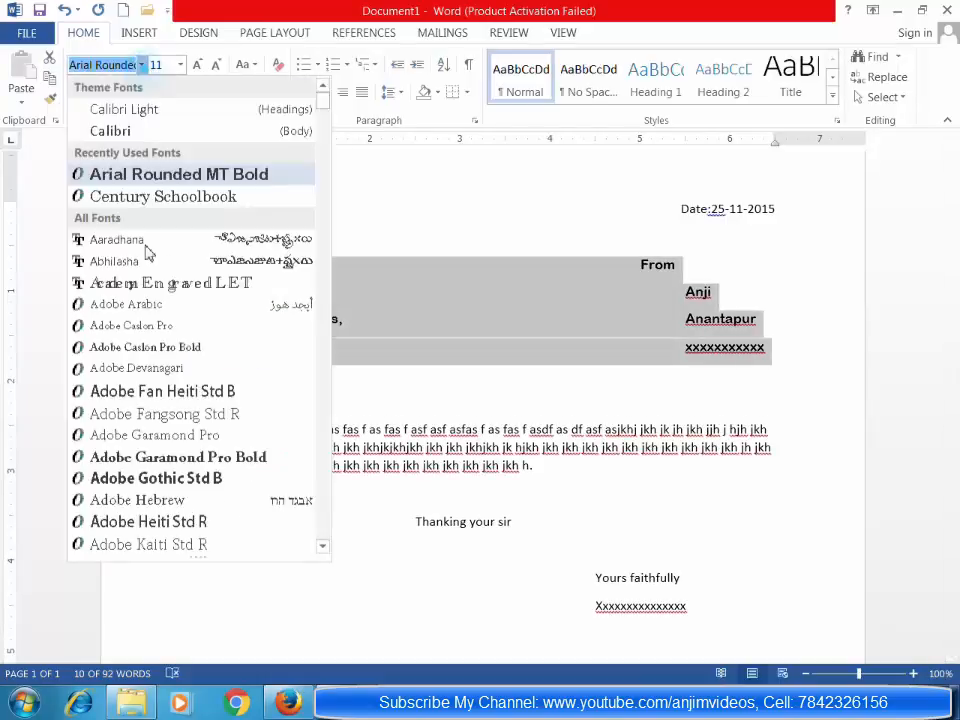
scroll(139, 395, "down", 3)
scroll(139, 395, "down", 2)
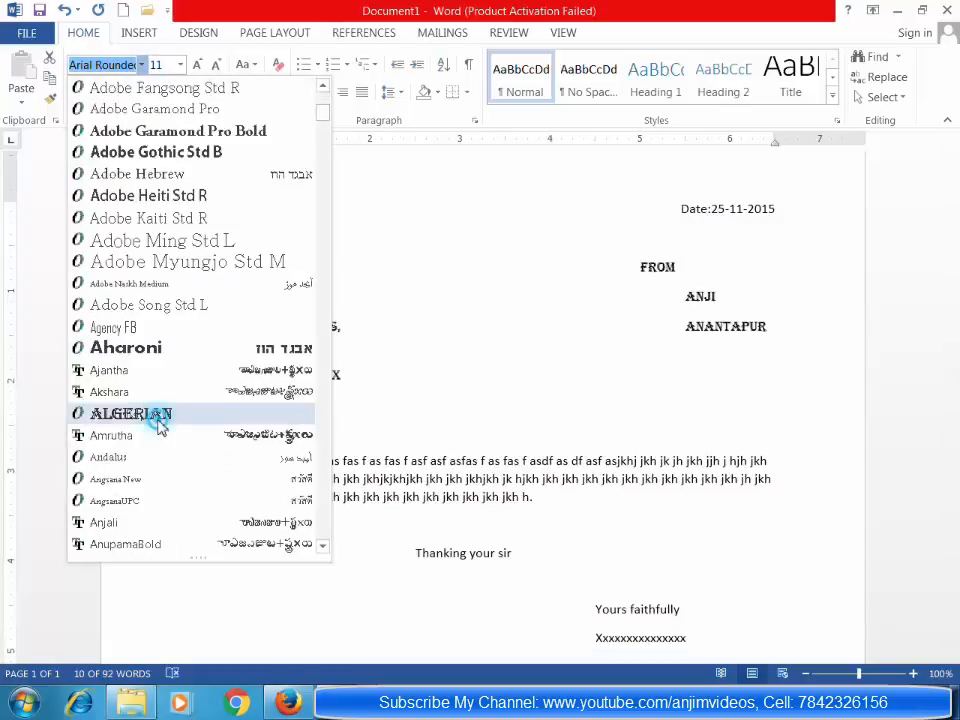
left_click(160, 416)
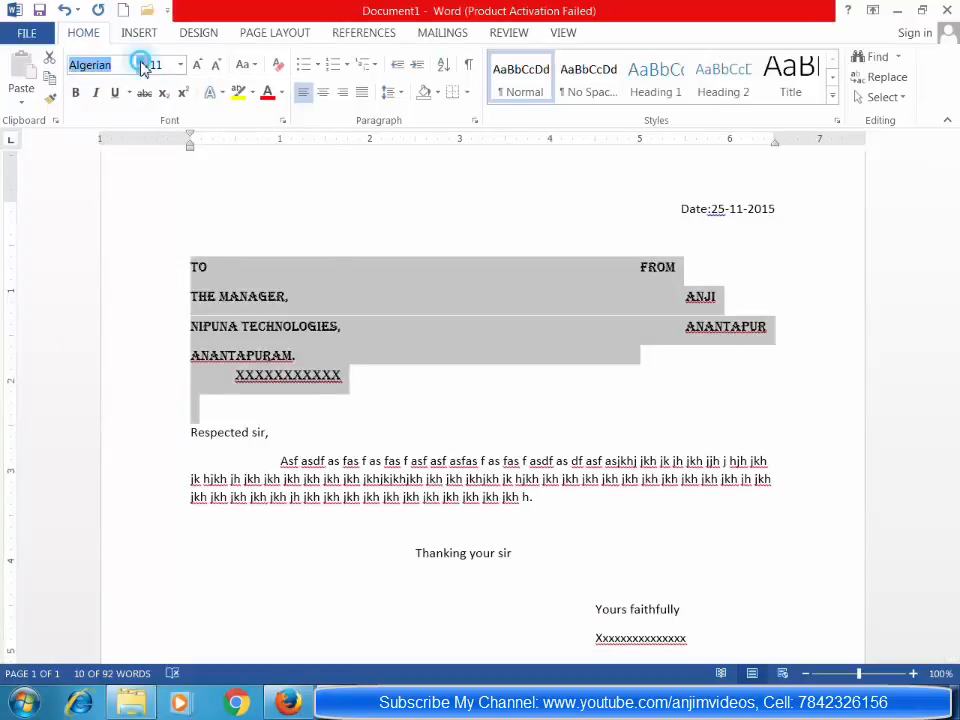
left_click(141, 64)
scroll(146, 454, "down", 3)
scroll(146, 454, "down", 2)
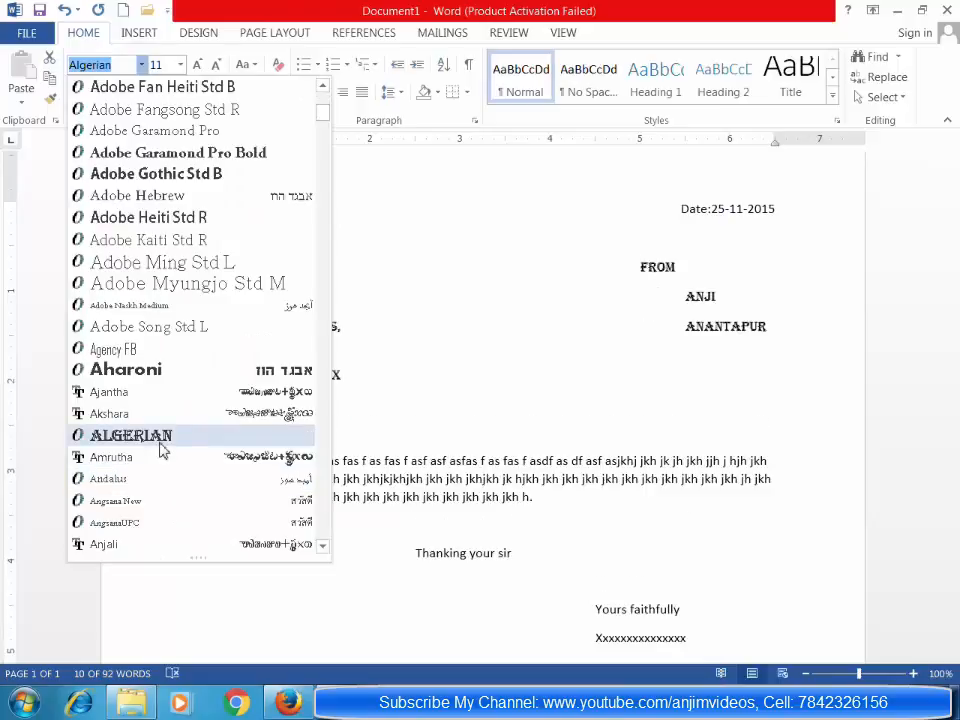
left_click(158, 437)
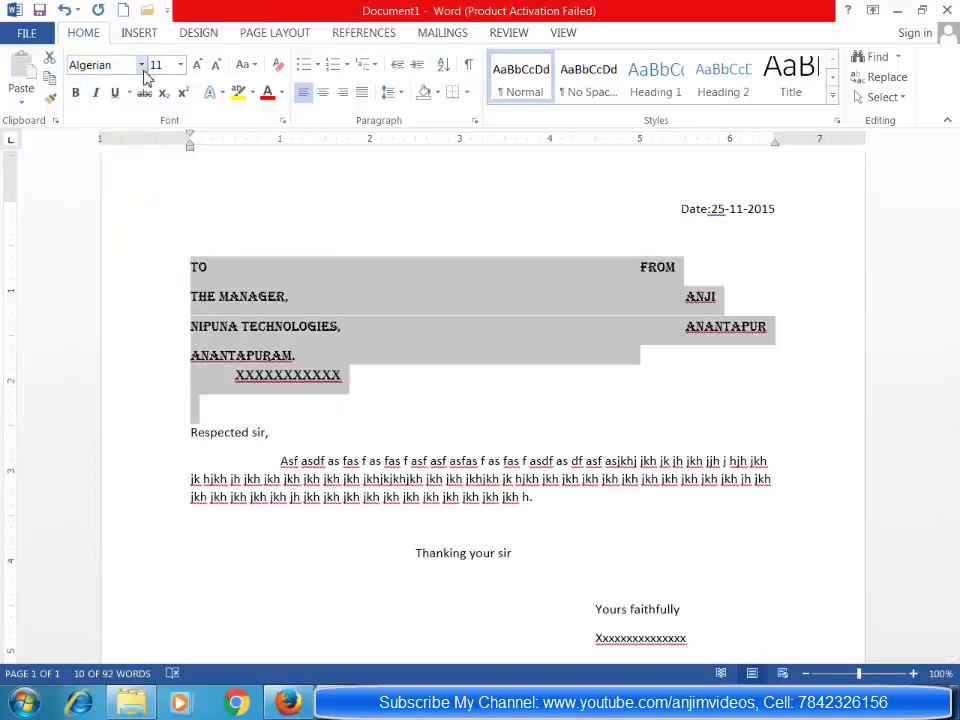
- Change the To and From address block to the Bookman Old Style font
left_click(141, 64)
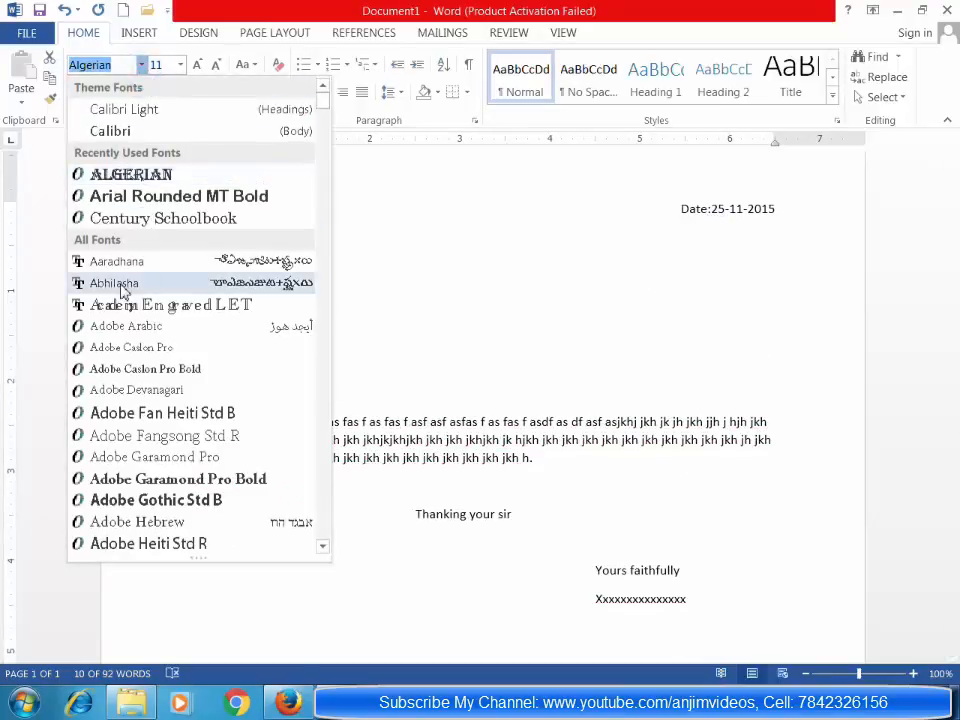
scroll(122, 285, "down", 2)
scroll(122, 288, "down", 5)
left_click(322, 546)
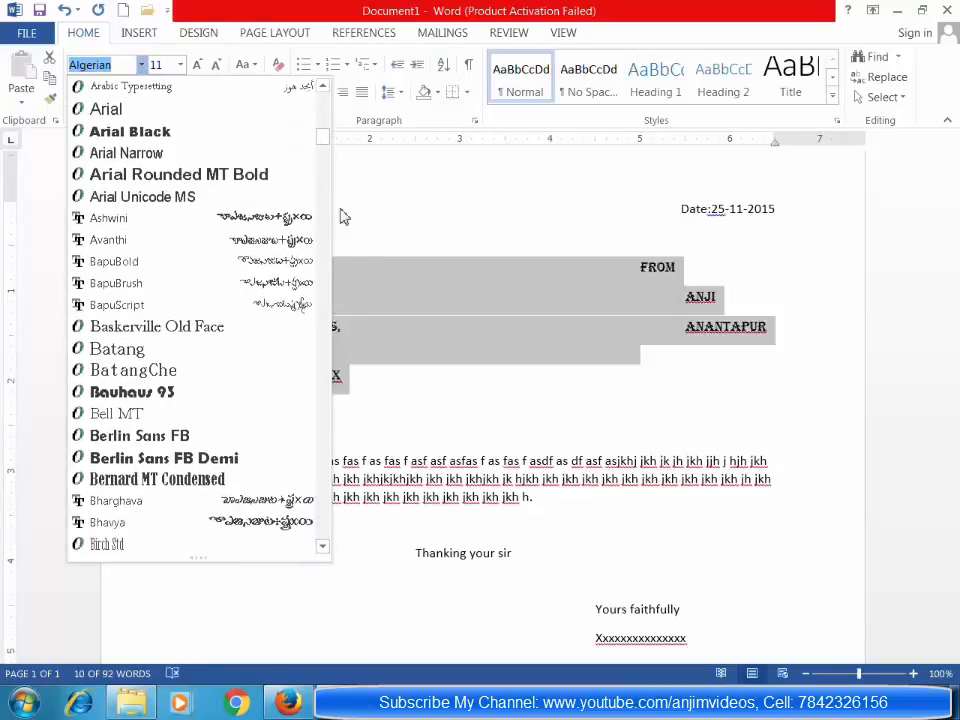
scroll(324, 146, "down", 5)
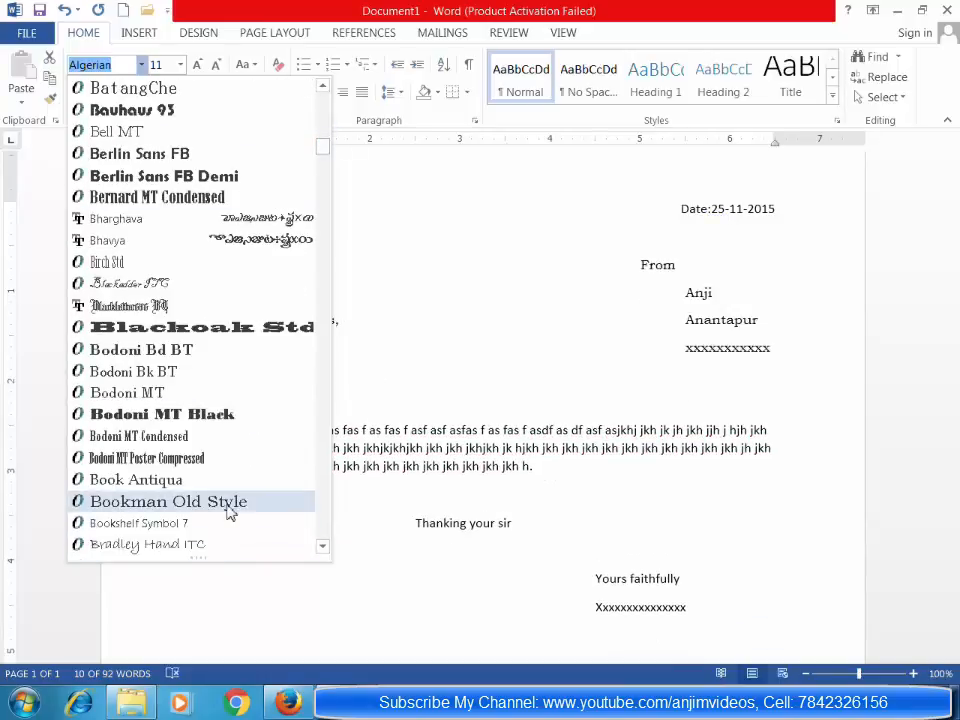
left_click(229, 503)
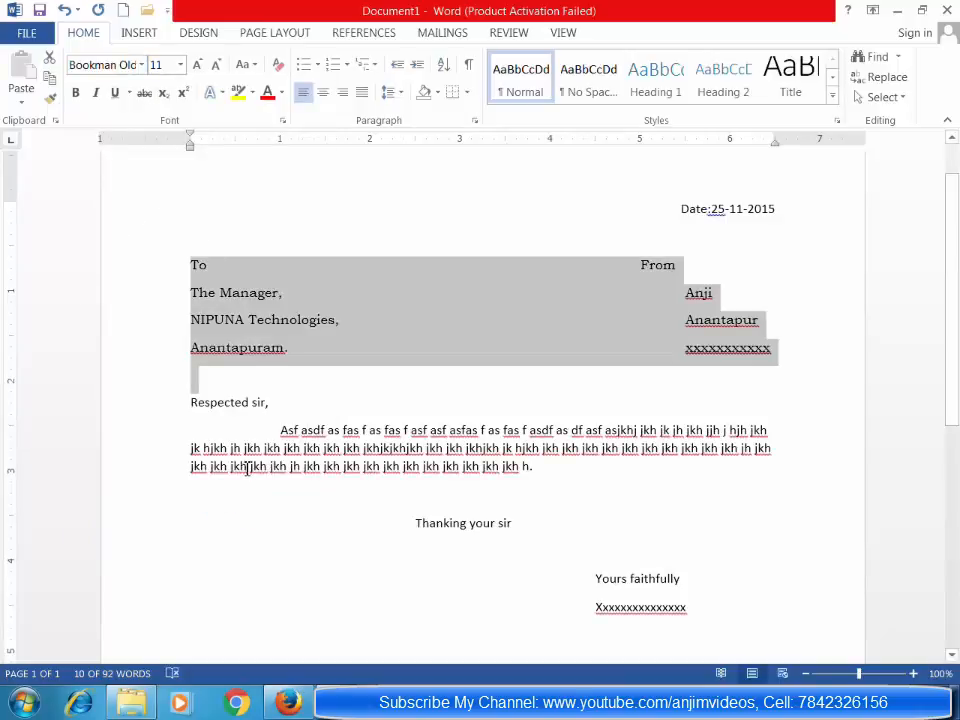
- Set the font size of the To and From address block to 72
left_click(180, 64)
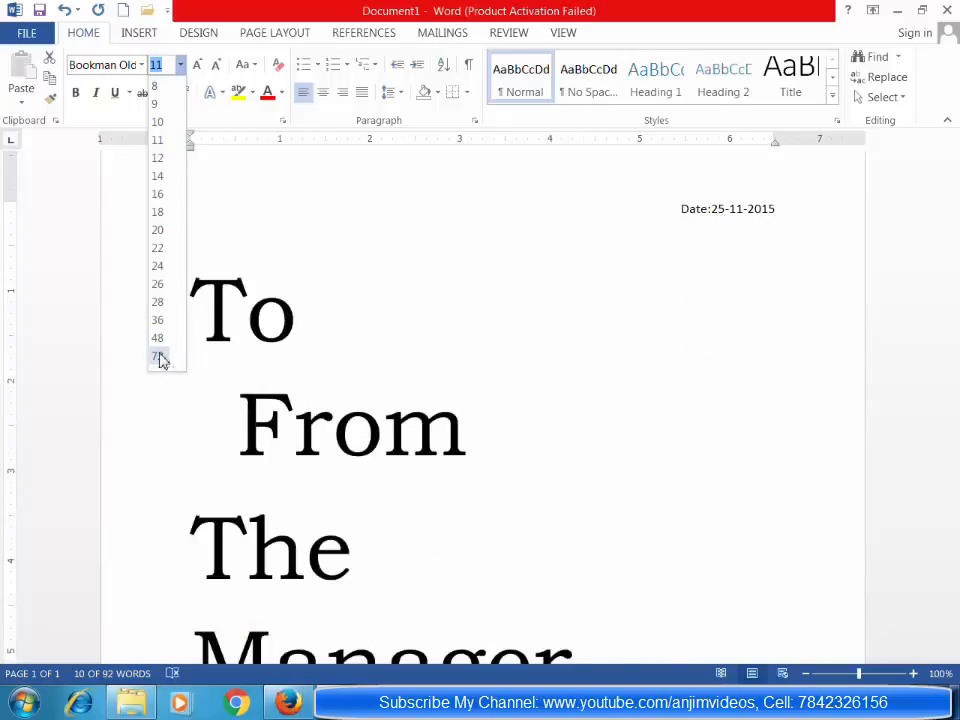
left_click(158, 356)
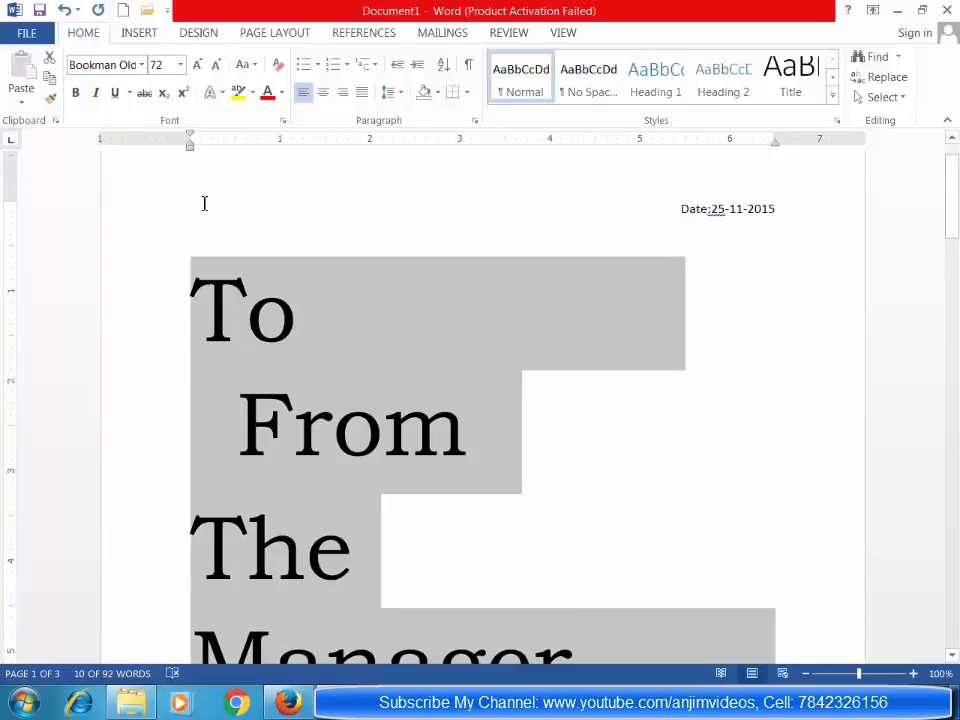
left_click(181, 65)
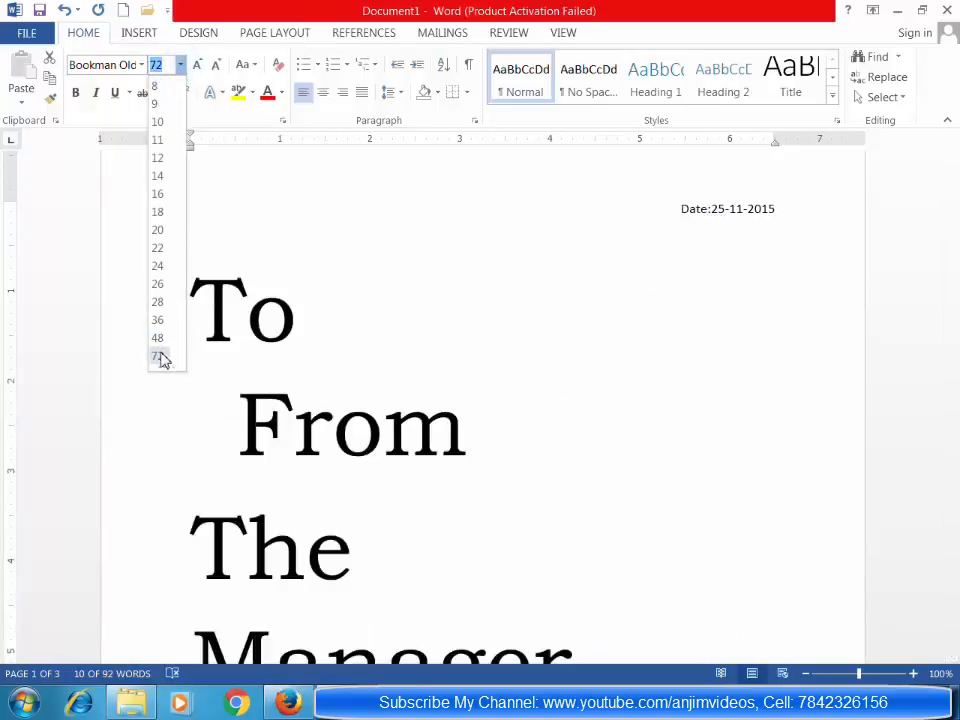
left_click(160, 356)
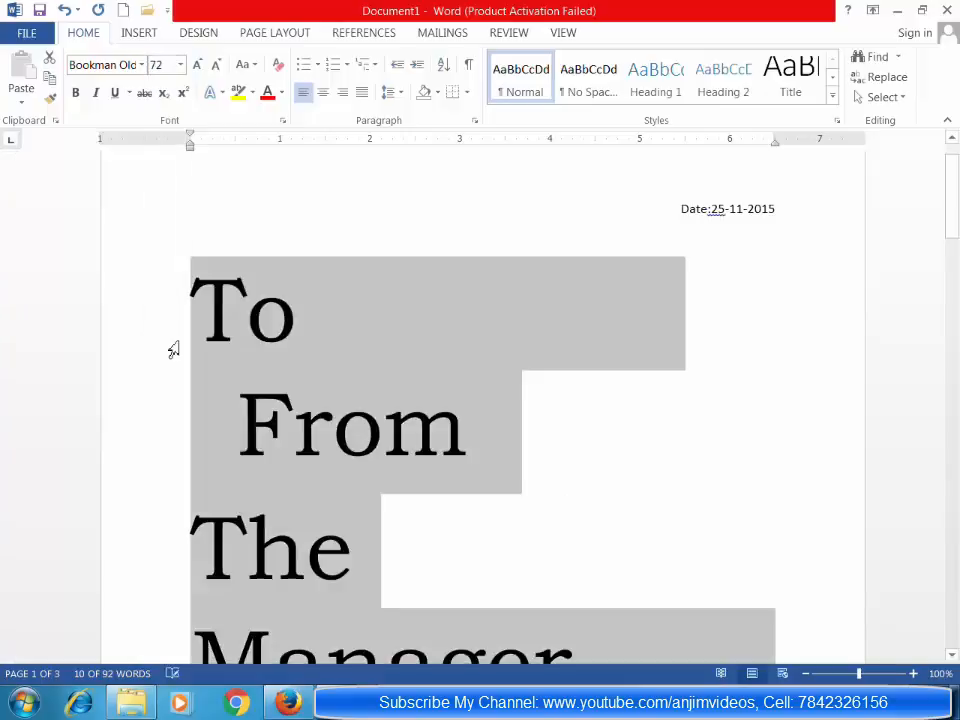
- Enlarge the address block's text one size increment at a time until it is well past size 240
left_click(197, 66)
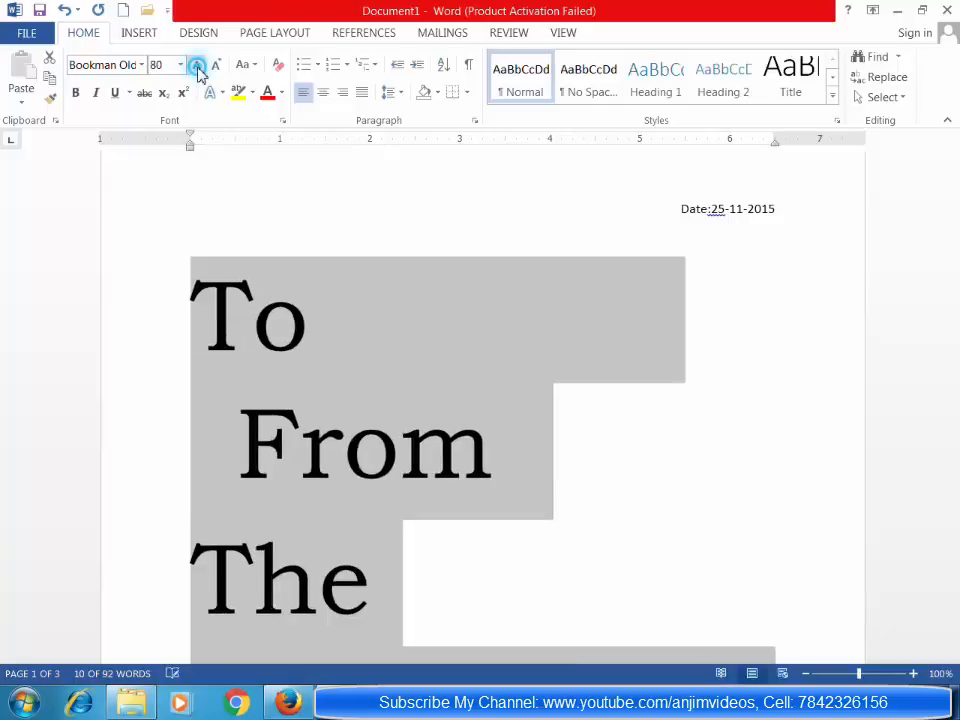
left_click(197, 66)
left_click(197, 66)
left_click(197, 66)
left_click(197, 66)
left_click(197, 66)
left_click(197, 66)
left_click(197, 66)
left_click(197, 66)
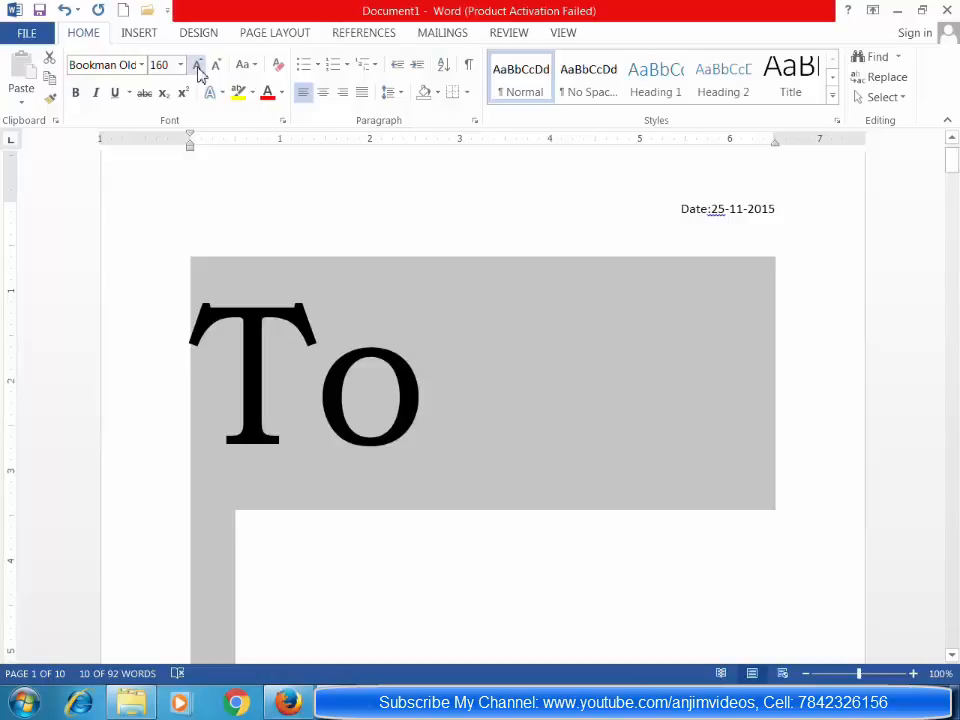
left_click(197, 66)
left_click(197, 66)
left_click(197, 66)
left_click(197, 66)
left_click(197, 66)
left_click(197, 66)
left_click(197, 66)
left_click(197, 66)
left_click(197, 66)
left_click(197, 66)
left_click(197, 66)
left_click(197, 66)
left_click(197, 66)
- Reduce the address block's text one size increment at a time down to size 72
left_click(216, 66)
left_click(216, 66)
left_click(216, 66)
left_click(216, 66)
left_click(216, 66)
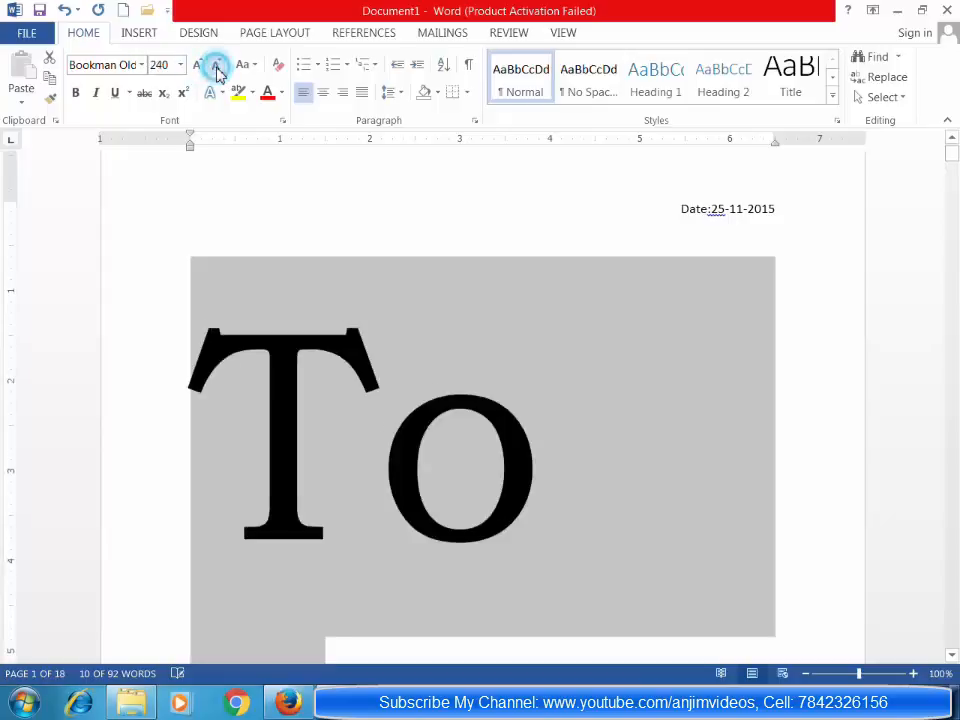
left_click(216, 66)
left_click(216, 66)
left_click(216, 66)
left_click(216, 66)
left_click(216, 66)
left_click(216, 66)
left_click(216, 66)
left_click(216, 66)
left_click(216, 66)
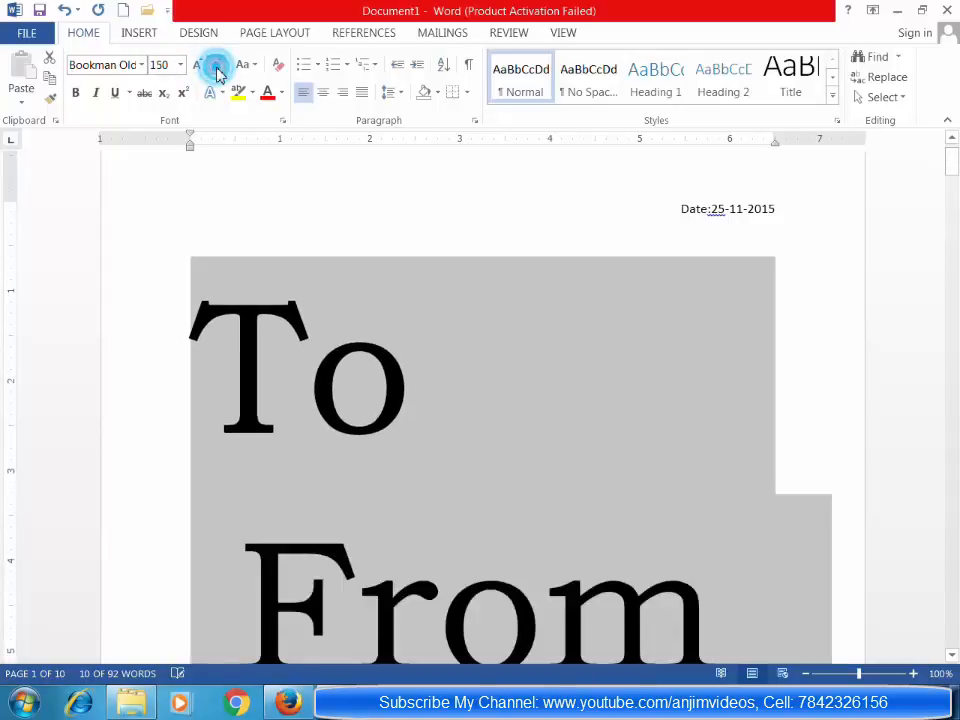
left_click(216, 66)
left_click(216, 66)
left_click(216, 66)
left_click(216, 66)
left_click(216, 66)
left_click(216, 66)
left_click(216, 66)
left_click(216, 66)
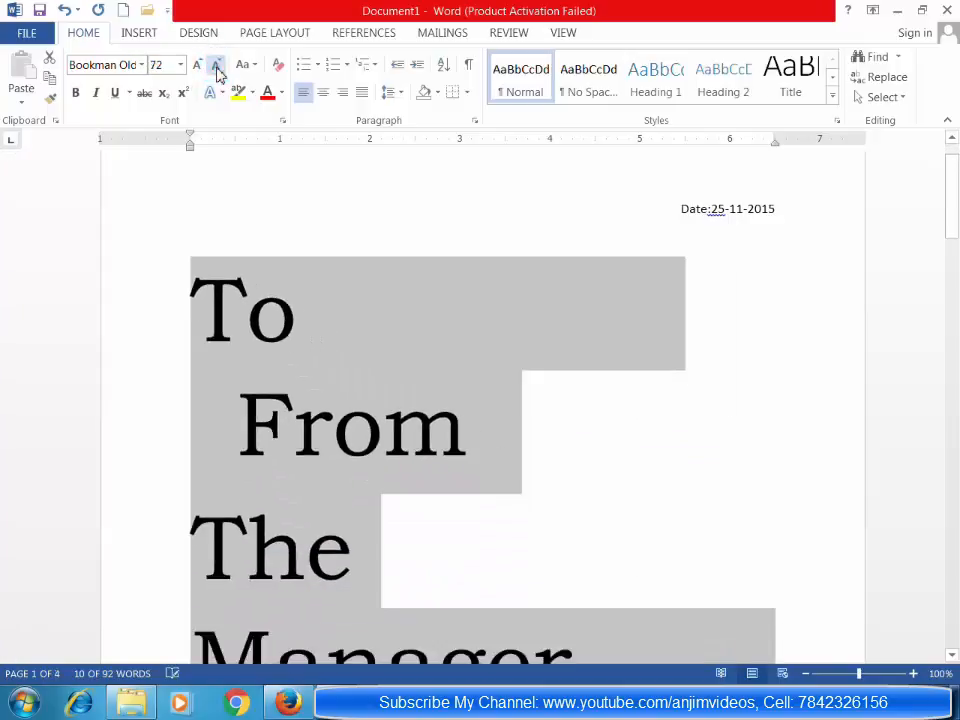
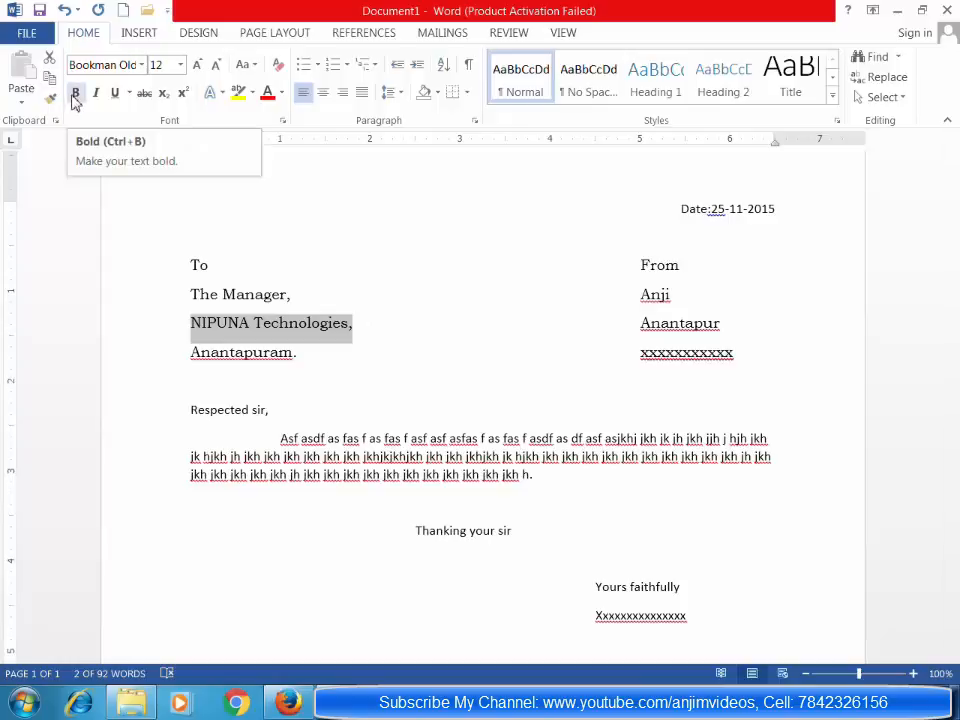
- Make the NIPUNA Technologies line of the recipient address bold, italic and underlined
left_click(74, 93)
left_click(368, 325)
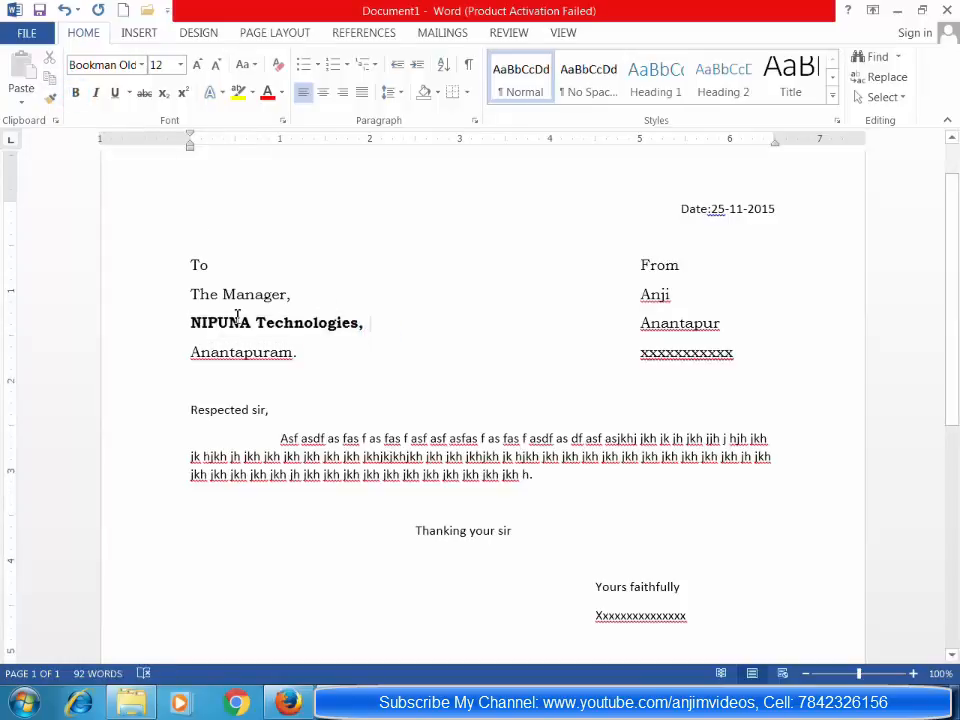
left_click_drag(190, 322, 366, 326)
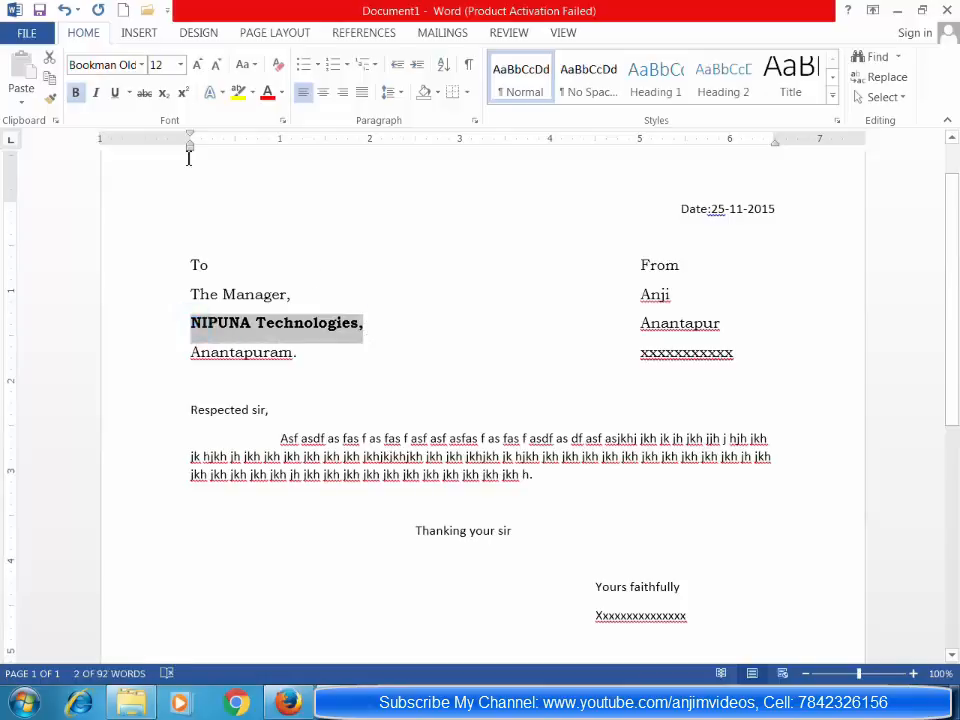
left_click(95, 93)
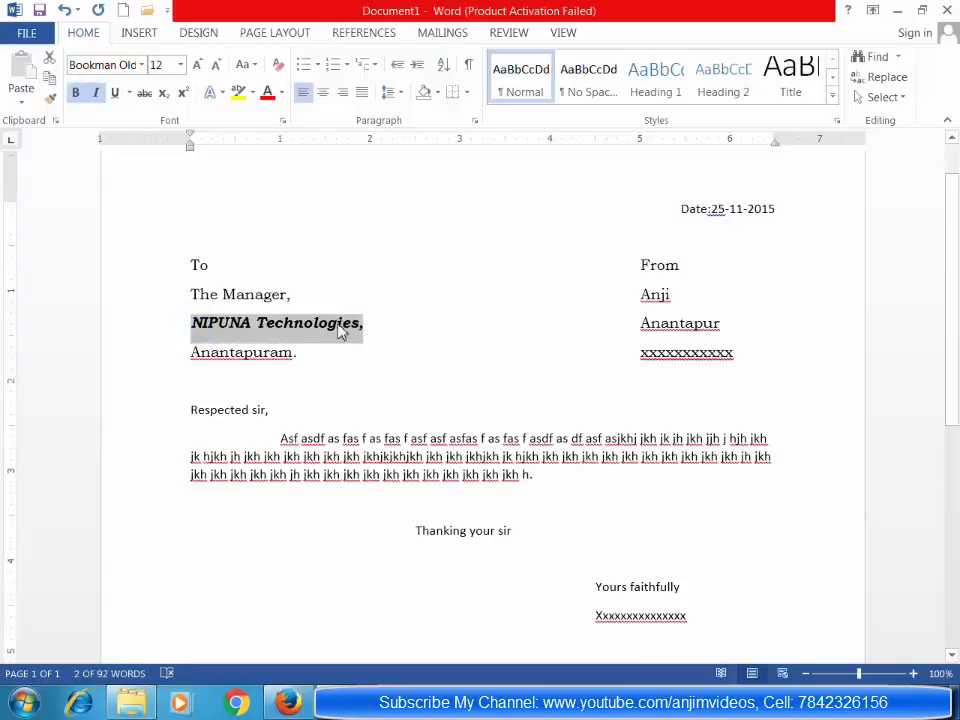
left_click(114, 92)
left_click(332, 338)
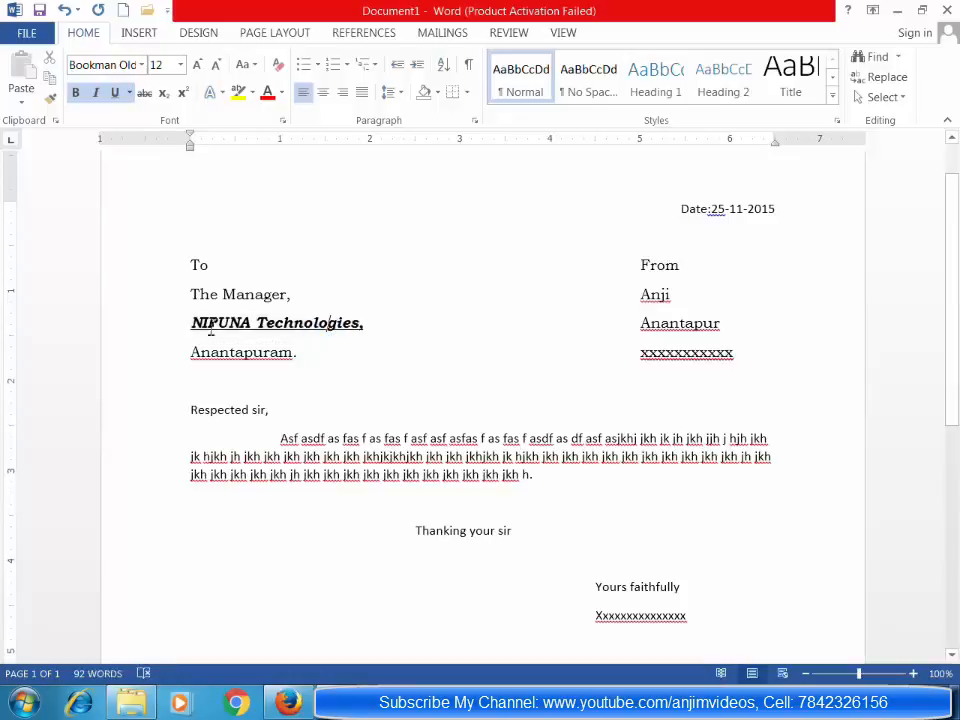
- Remove the bold, italic and underline formatting from the NIPUNA Technologies line
left_click_drag(190, 322, 372, 326)
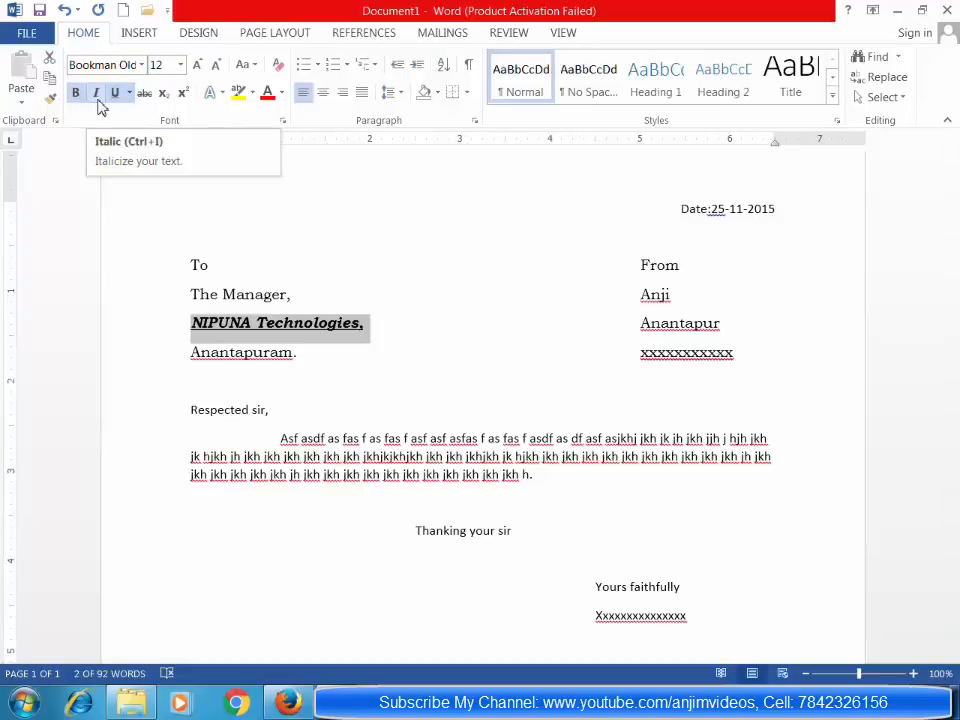
left_click(79, 97)
left_click(97, 94)
left_click(112, 97)
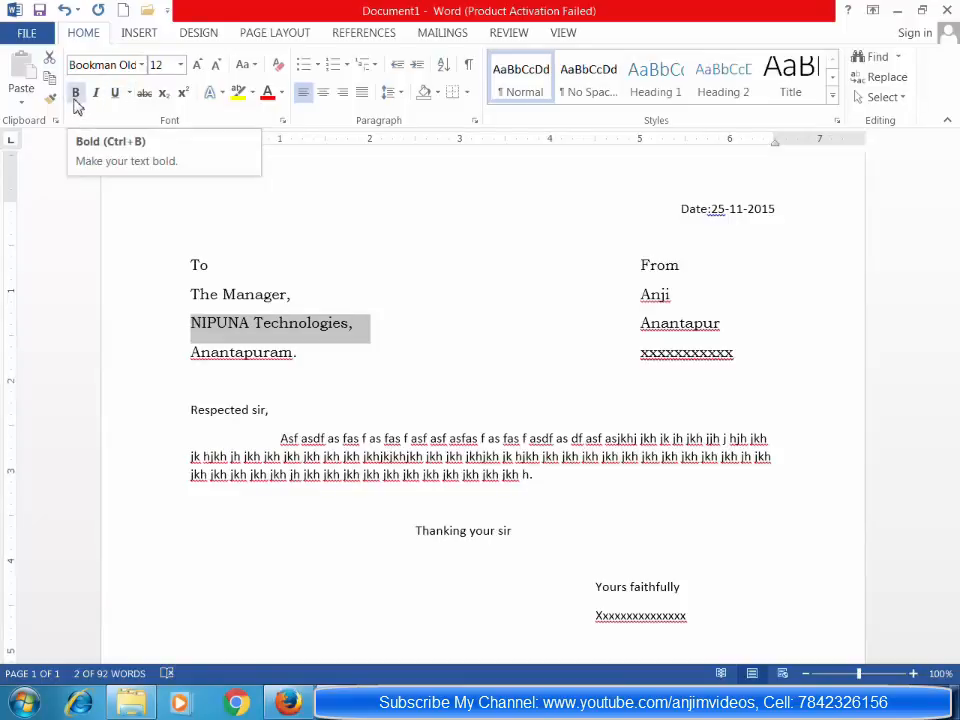
- Try a red double underline on the NIPUNA Technologies line and remove the underline again
left_click(129, 92)
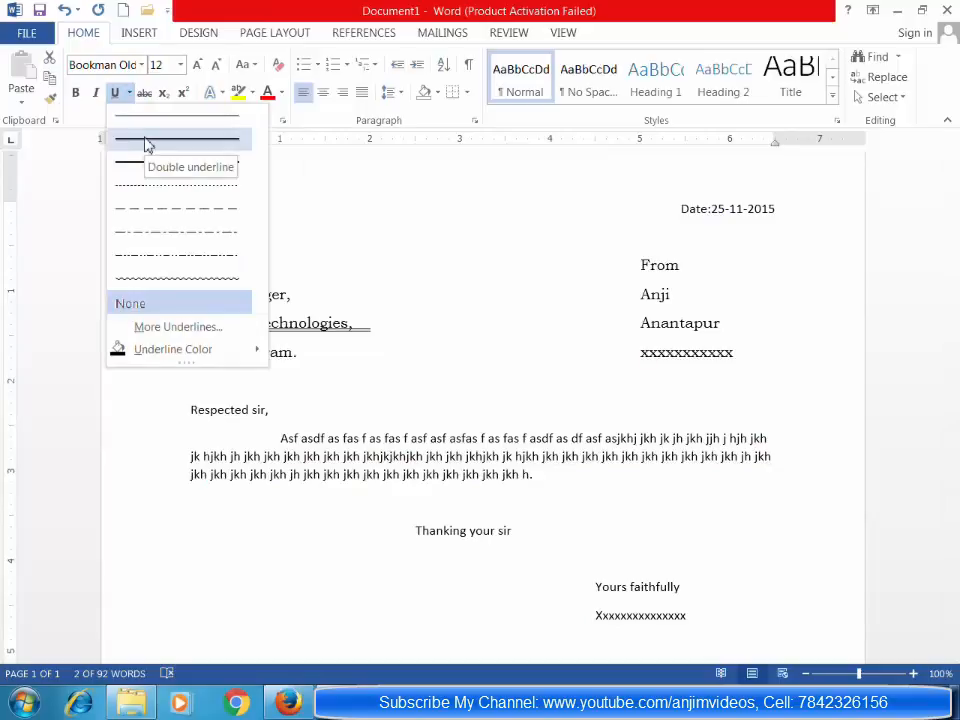
left_click(145, 145)
left_click(129, 92)
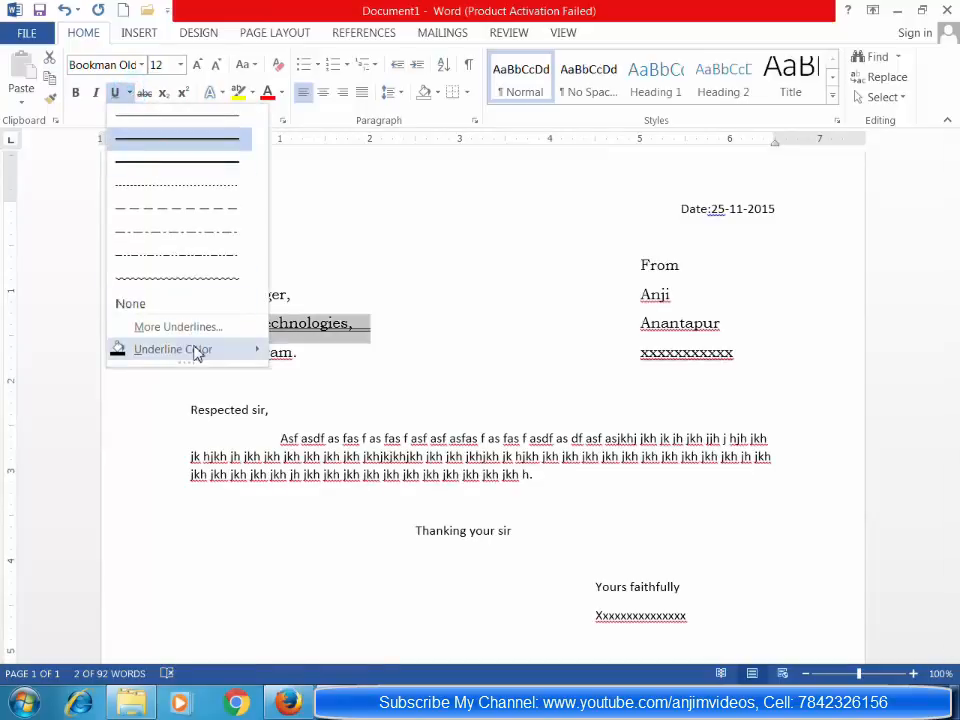
mouse_move(197, 352)
left_click(298, 490)
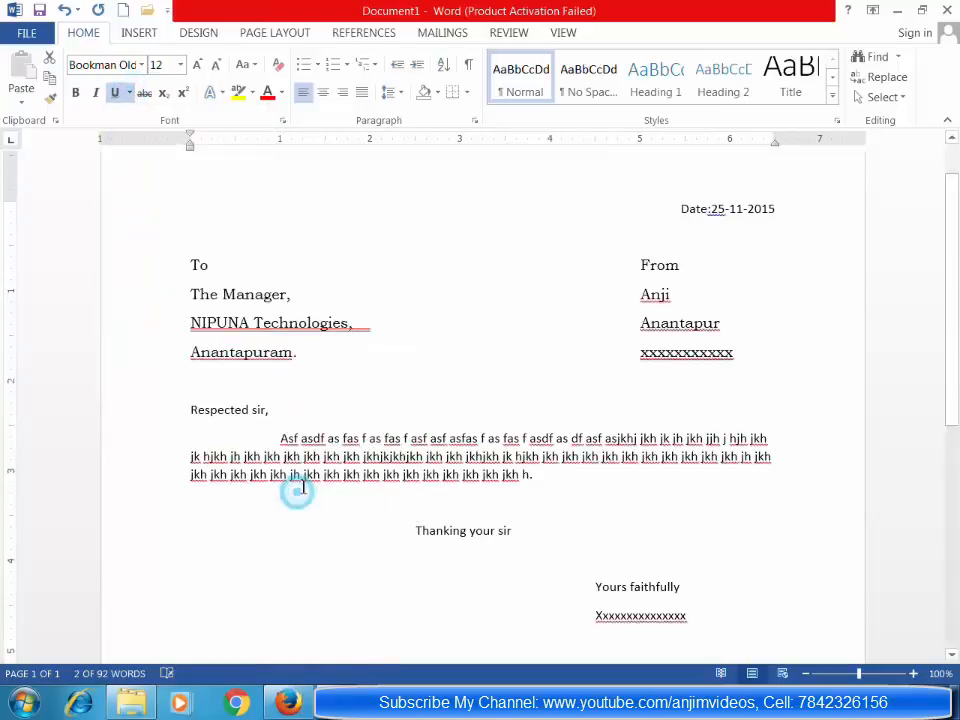
left_click(116, 93)
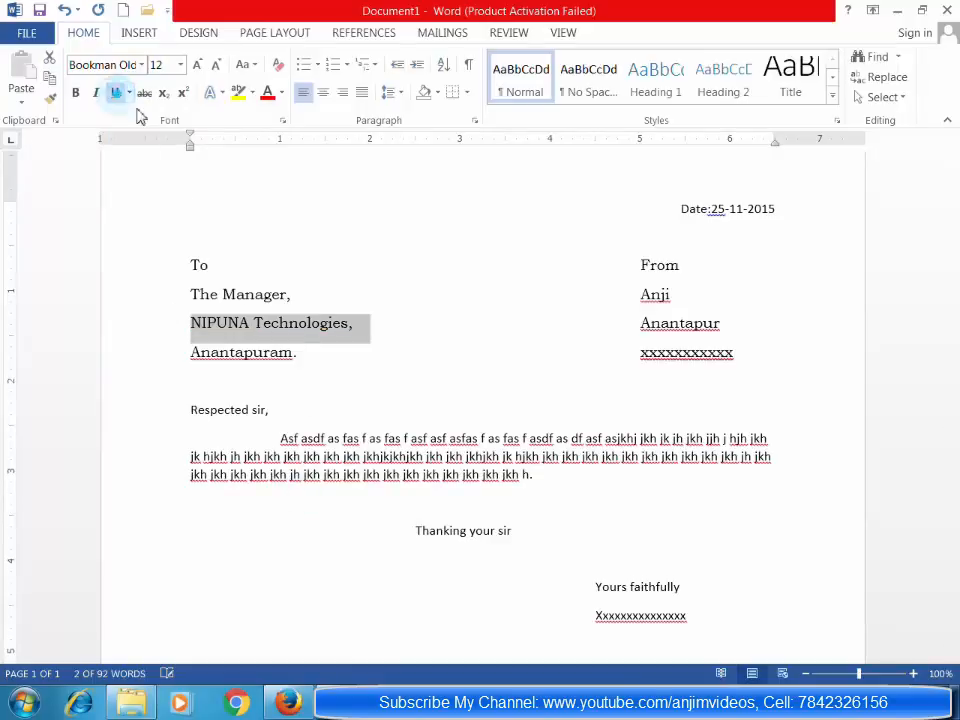
left_click(312, 323)
- Change the font color of the whole To and From address block to red
left_click_drag(189, 260, 730, 362)
left_click(819, 651)
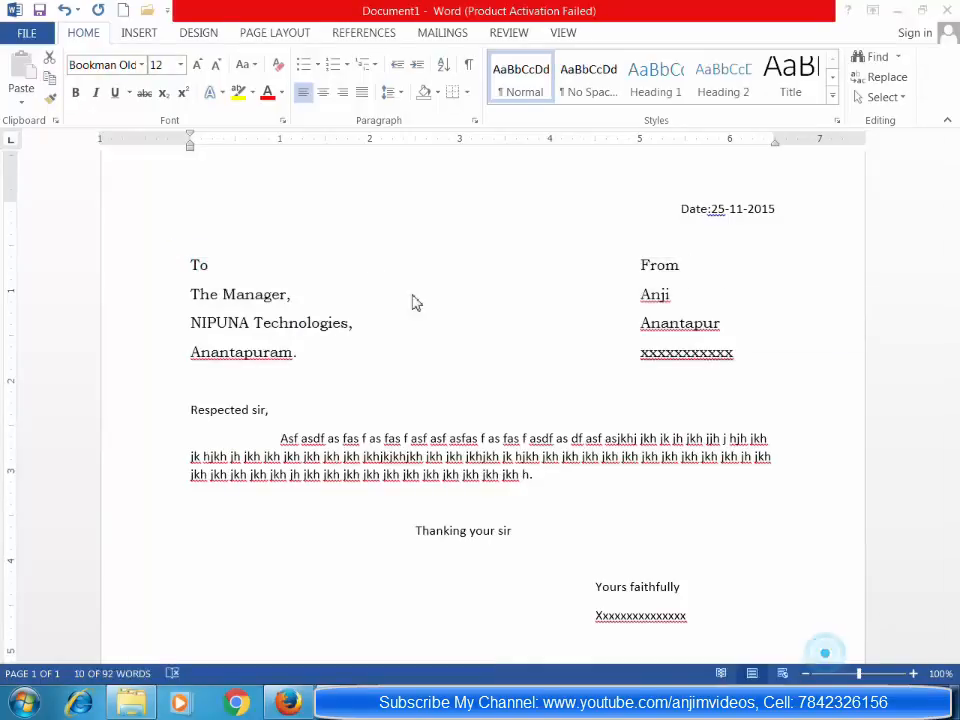
left_click(268, 98)
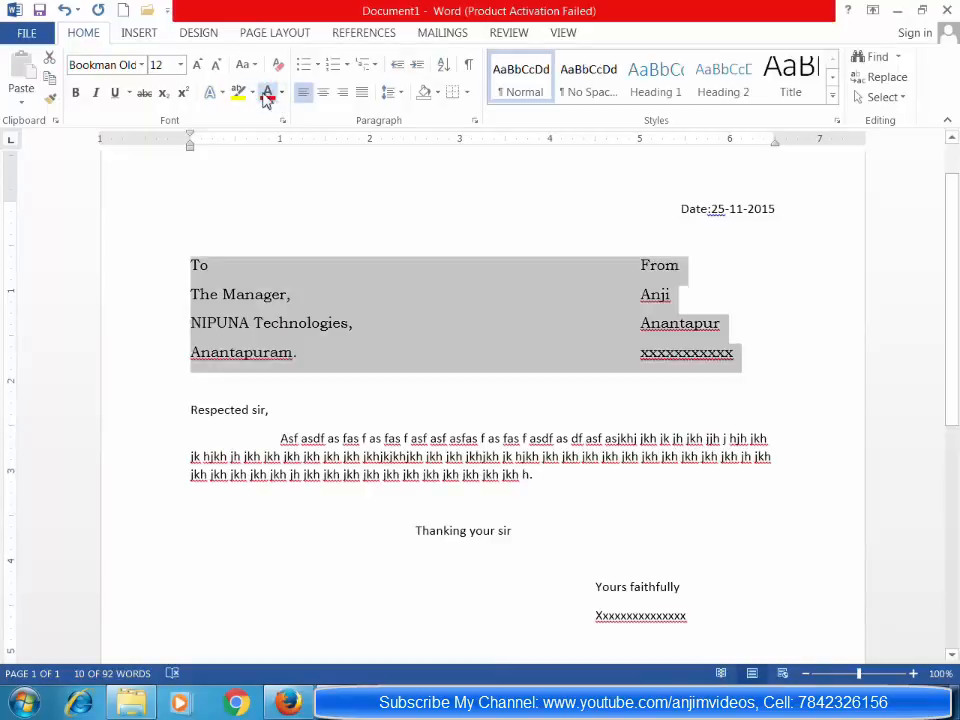
left_click(306, 314)
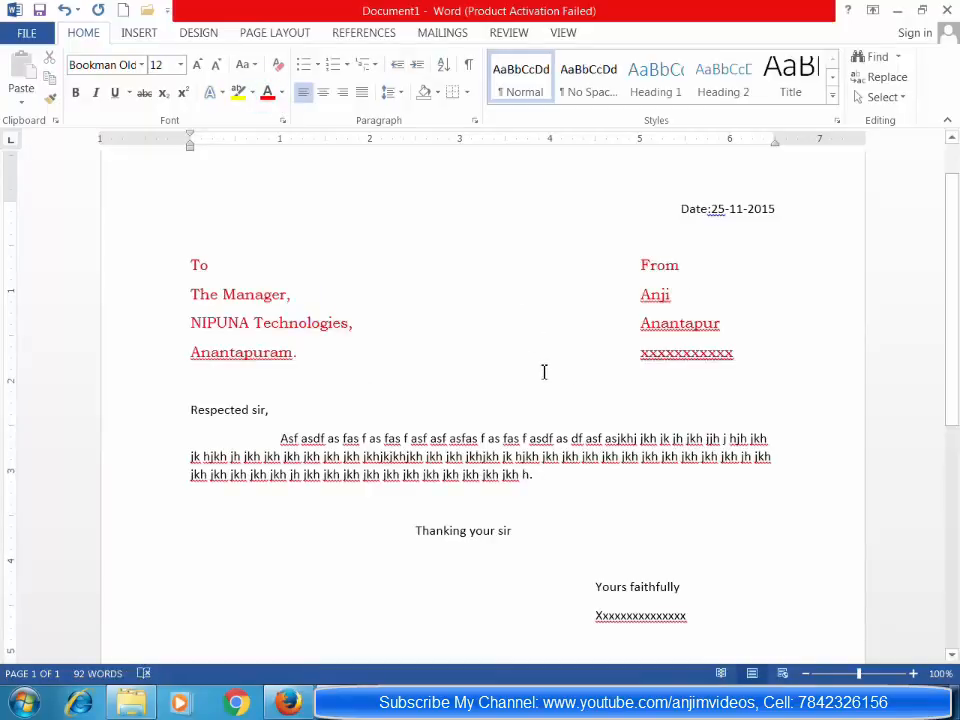
- Change the font color of the letter's body paragraph to the green theme color
left_click_drag(278, 438, 576, 480)
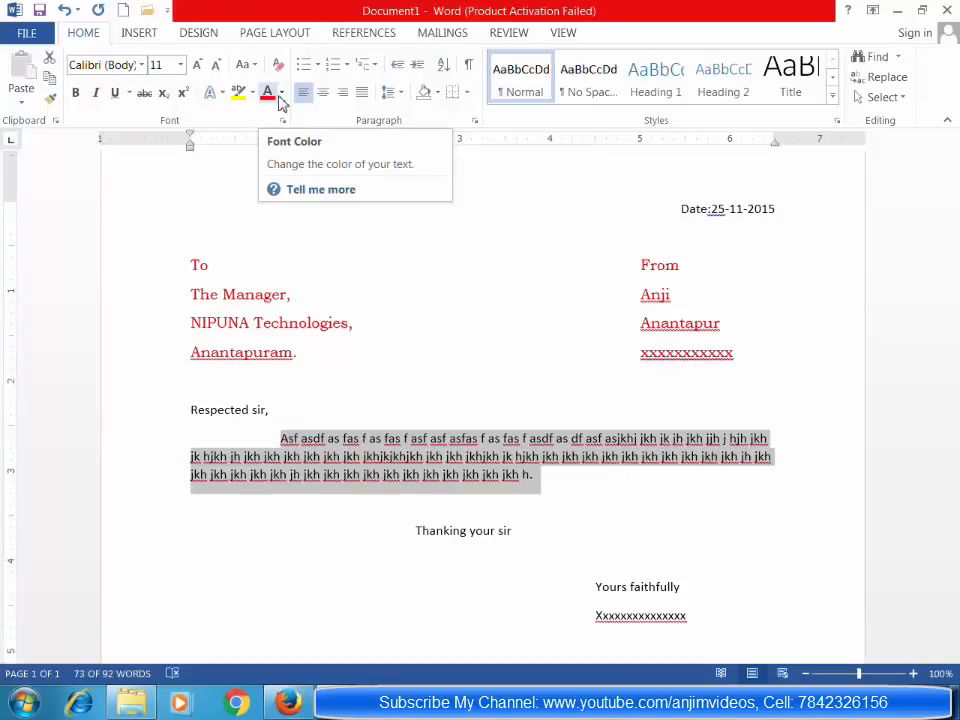
left_click(281, 93)
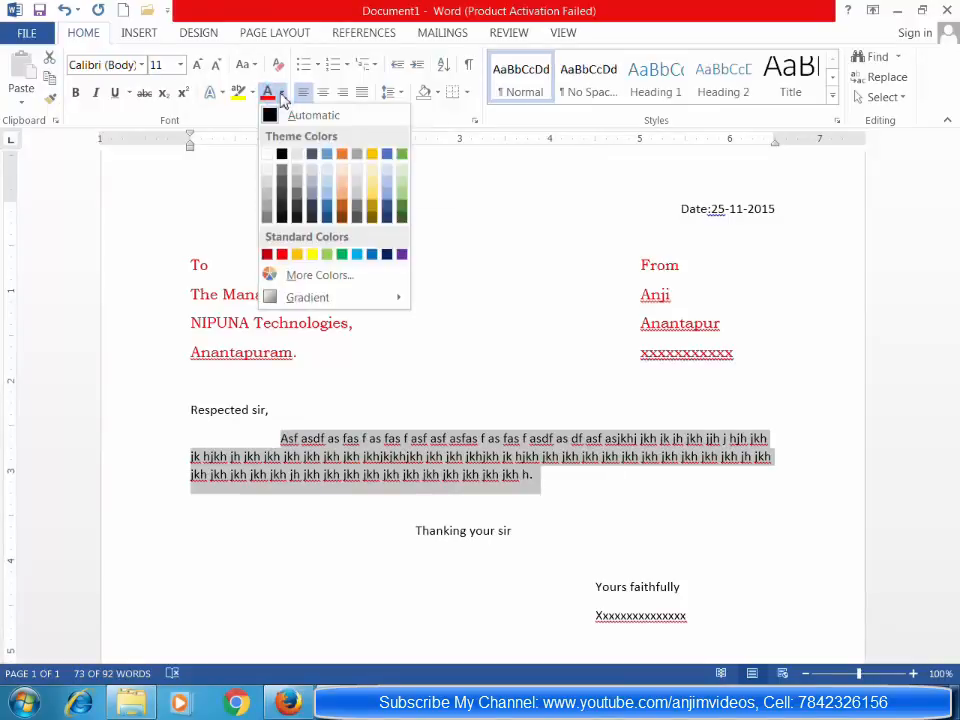
left_click(401, 157)
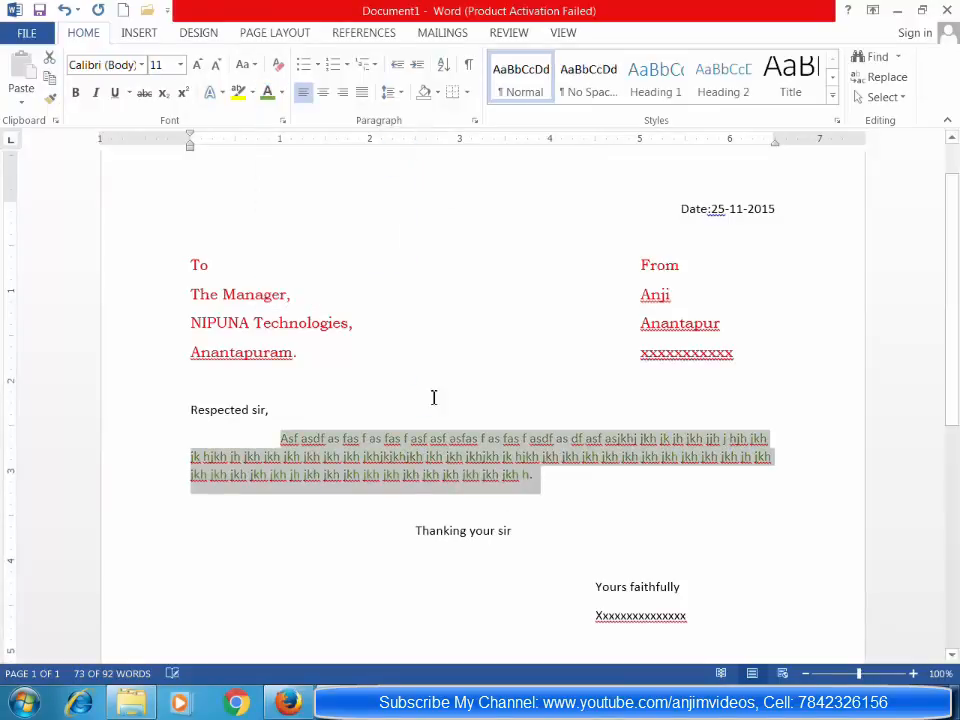
left_click(433, 392)
- Color the closing text from "Thanking your sir" through the signature line in standard light green
left_click_drag(422, 535, 720, 616)
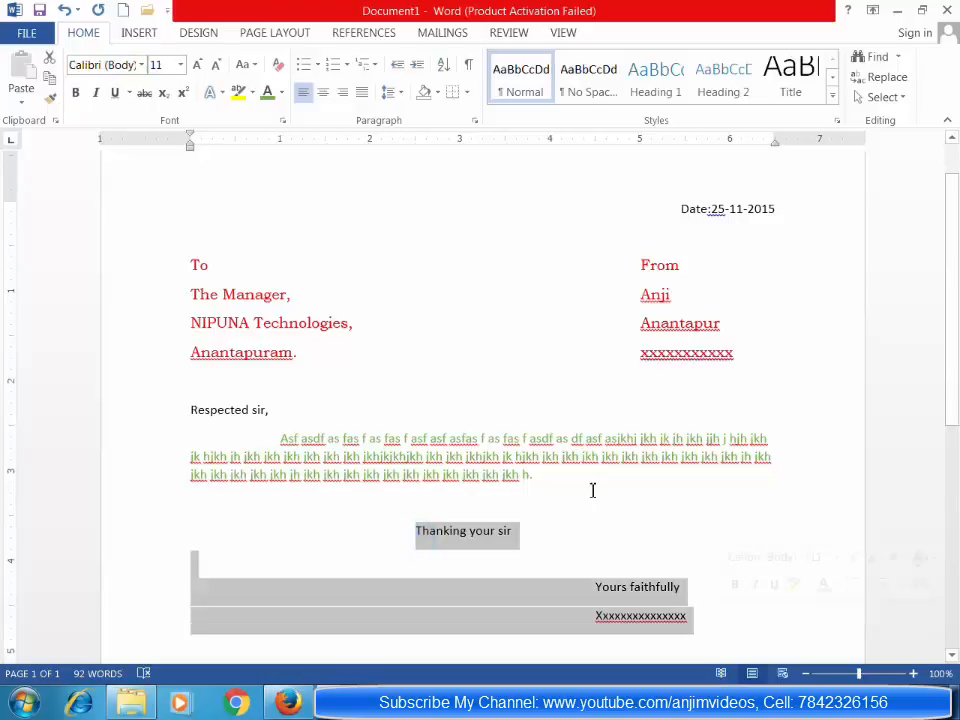
left_click(282, 95)
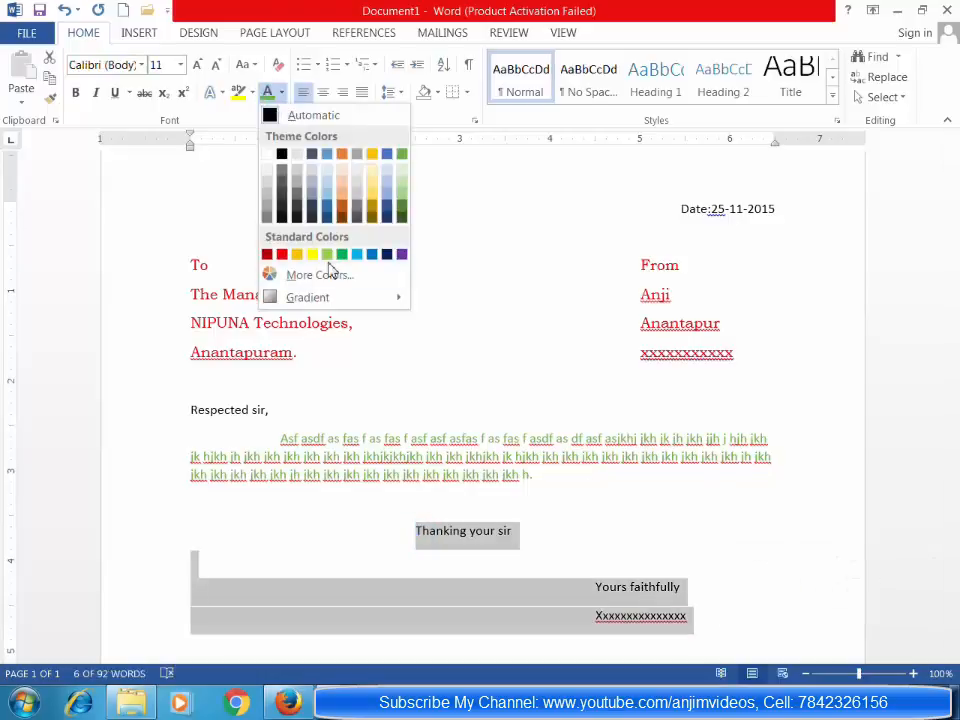
left_click(333, 258)
left_click(460, 352)
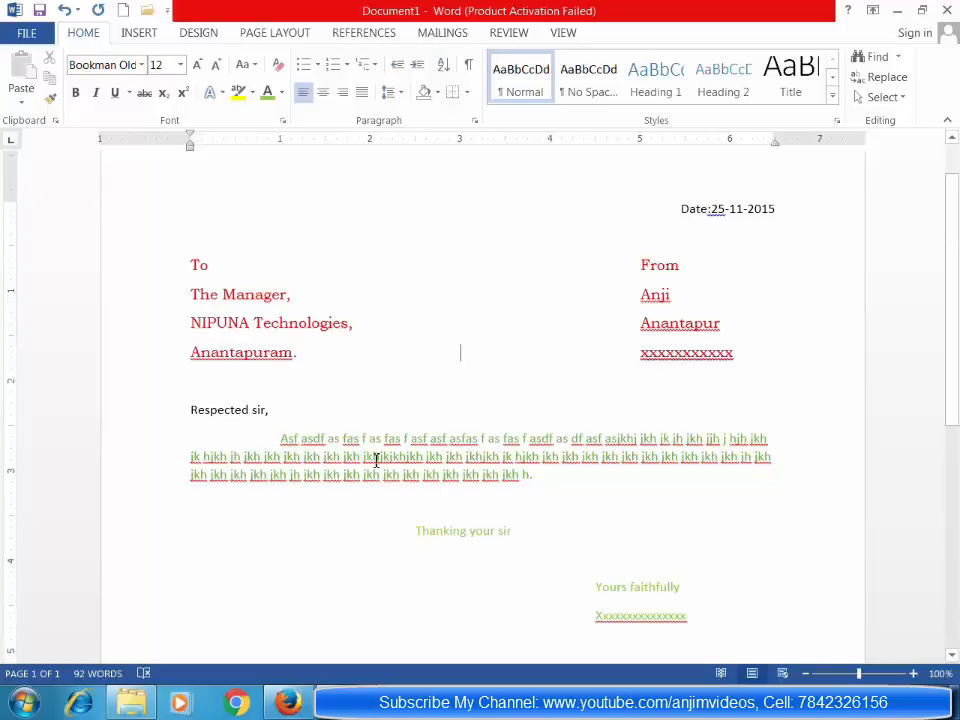
- Highlight part of the body paragraph's first line, from "fas f as" to "asdf as", in yellow
left_click_drag(344, 439, 565, 447)
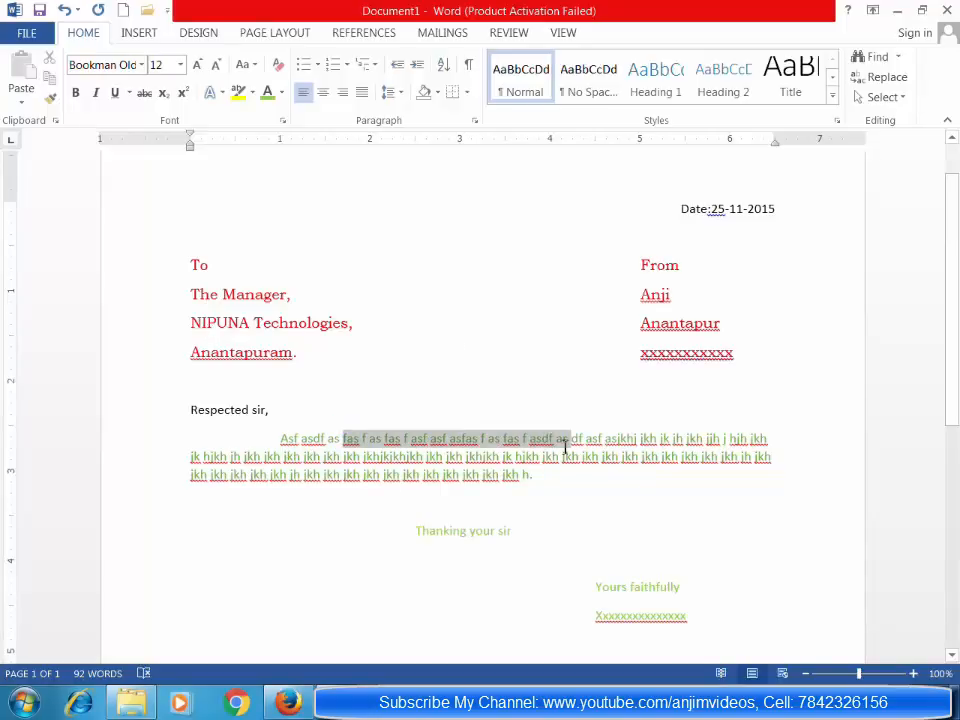
left_click(252, 93)
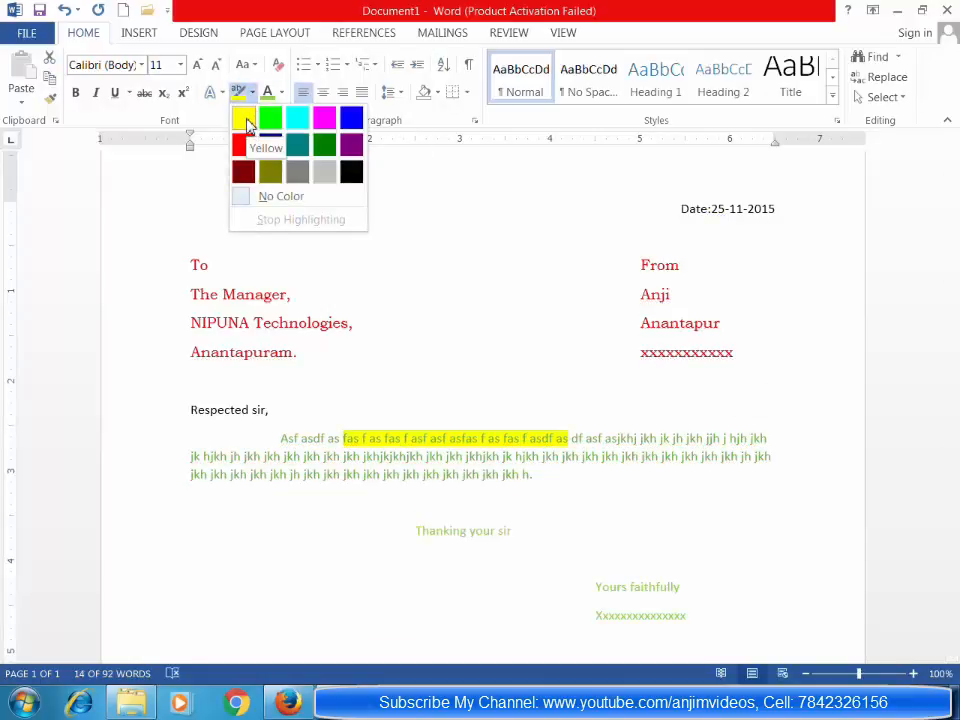
left_click(247, 124)
left_click(467, 460)
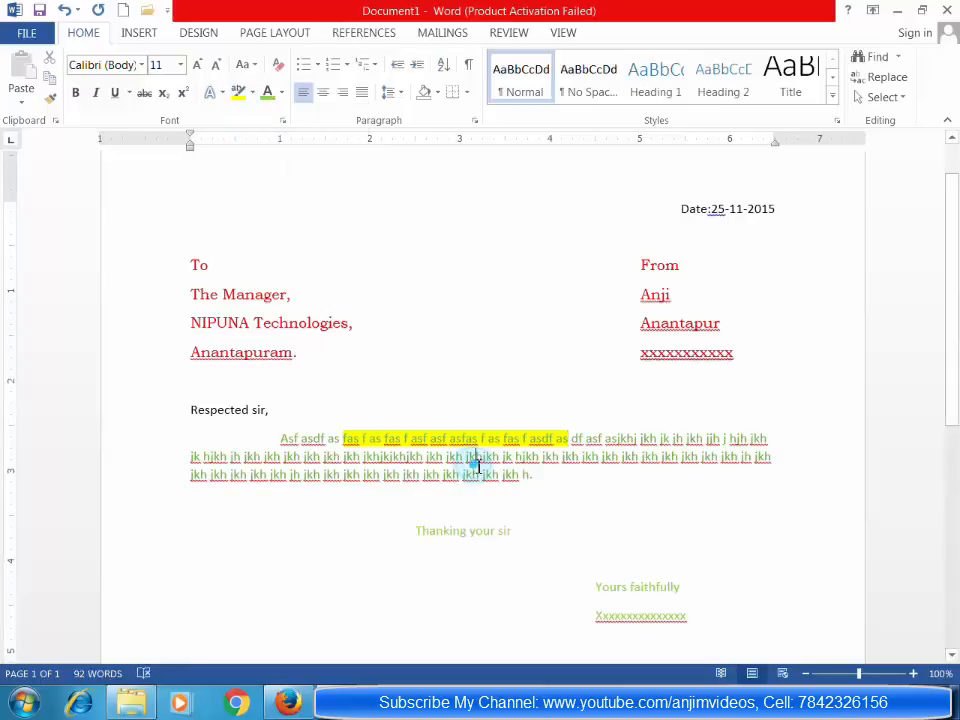
- Reset the font color to Automatic for all text from the address block through the signature line
mouse_move(182, 253)
left_mouse_down()
mouse_move(675, 375)
mouse_move(722, 499)
mouse_move(720, 617)
left_mouse_up()
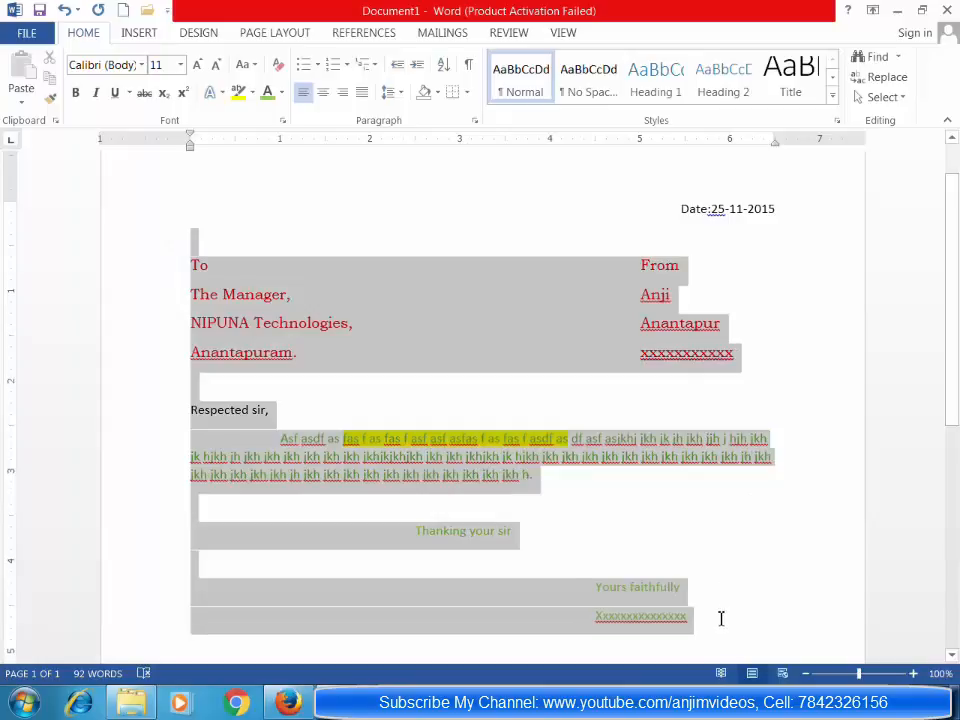
left_click(282, 93)
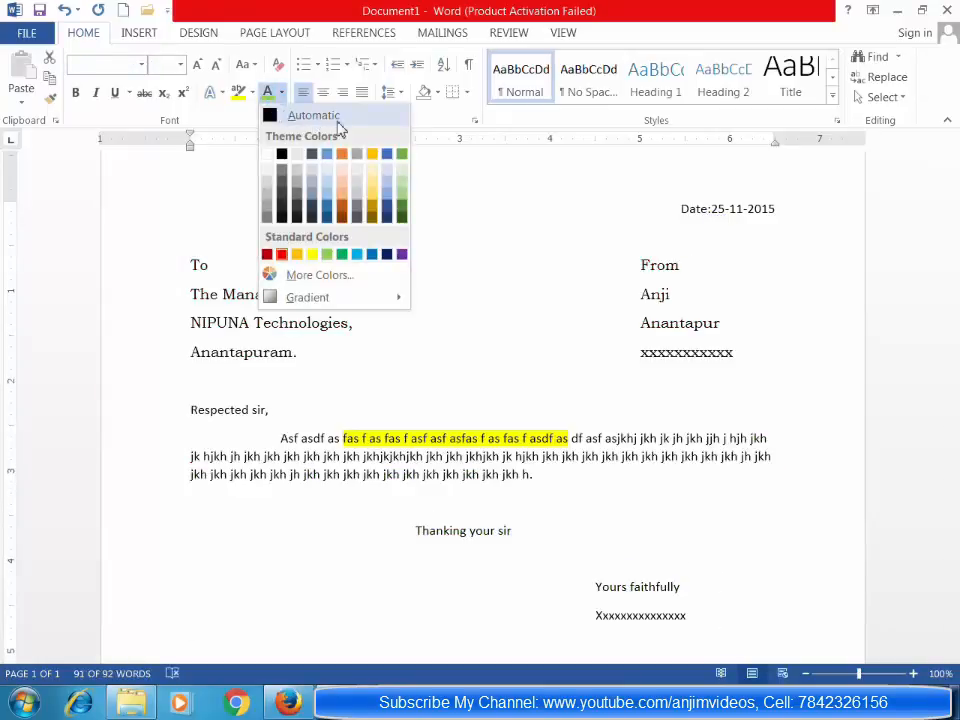
left_click(336, 126)
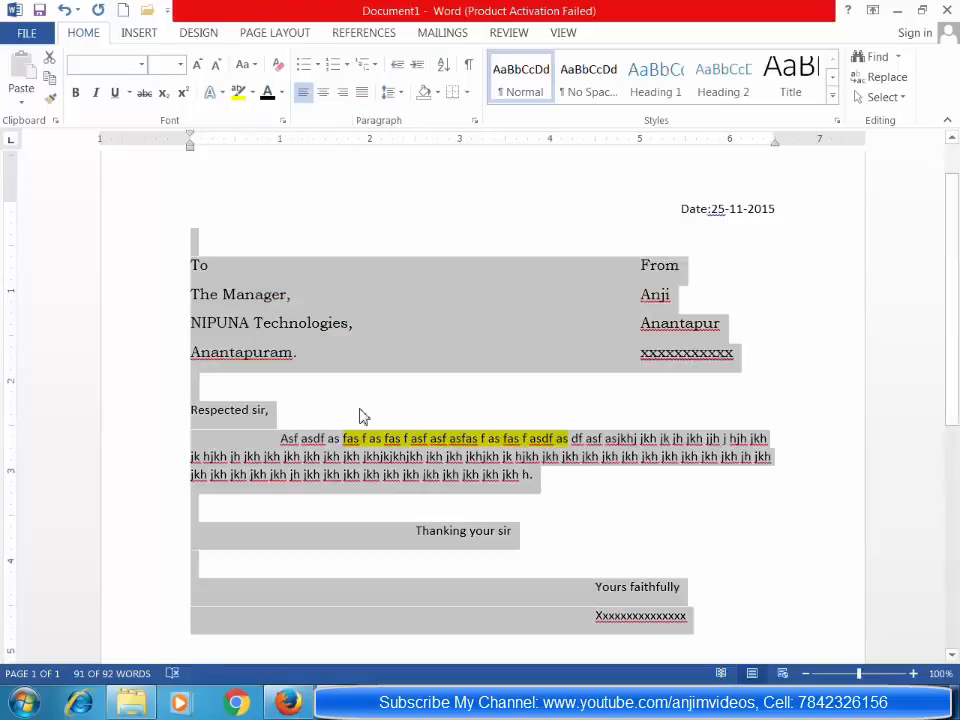
left_click(366, 462)
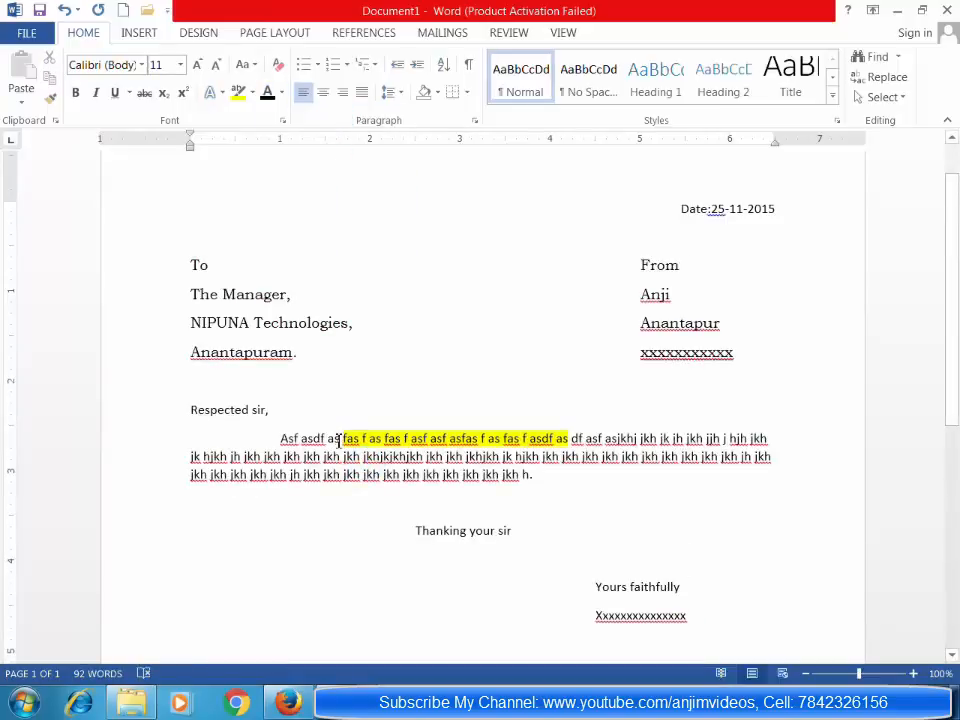
- Remove the highlighting from the first line of the body paragraph by choosing No Color
left_click_drag(343, 438, 572, 450)
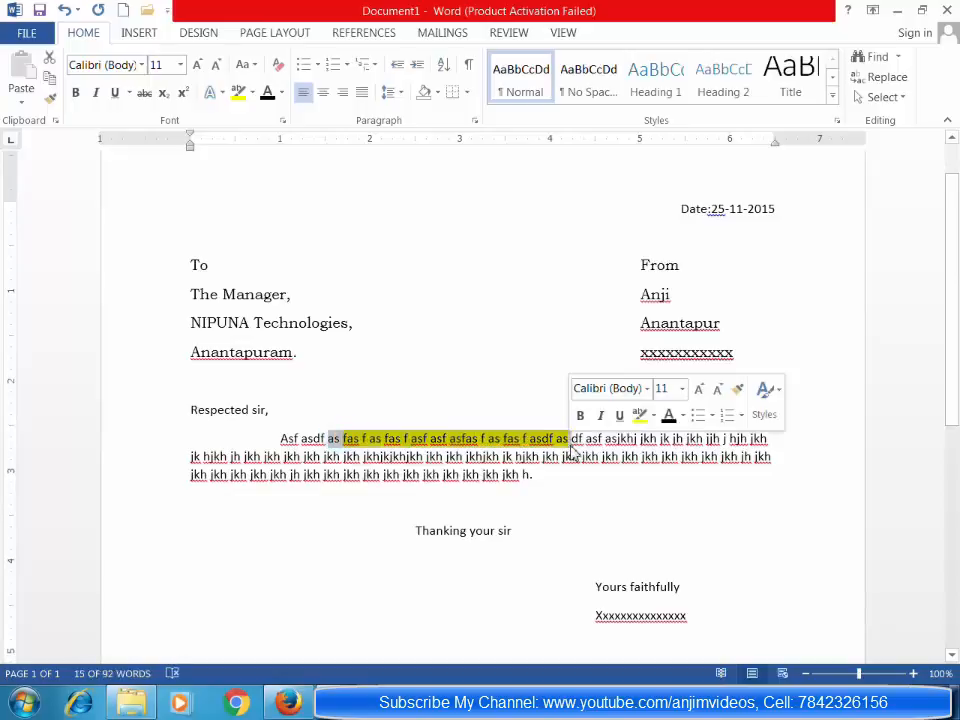
left_click(252, 94)
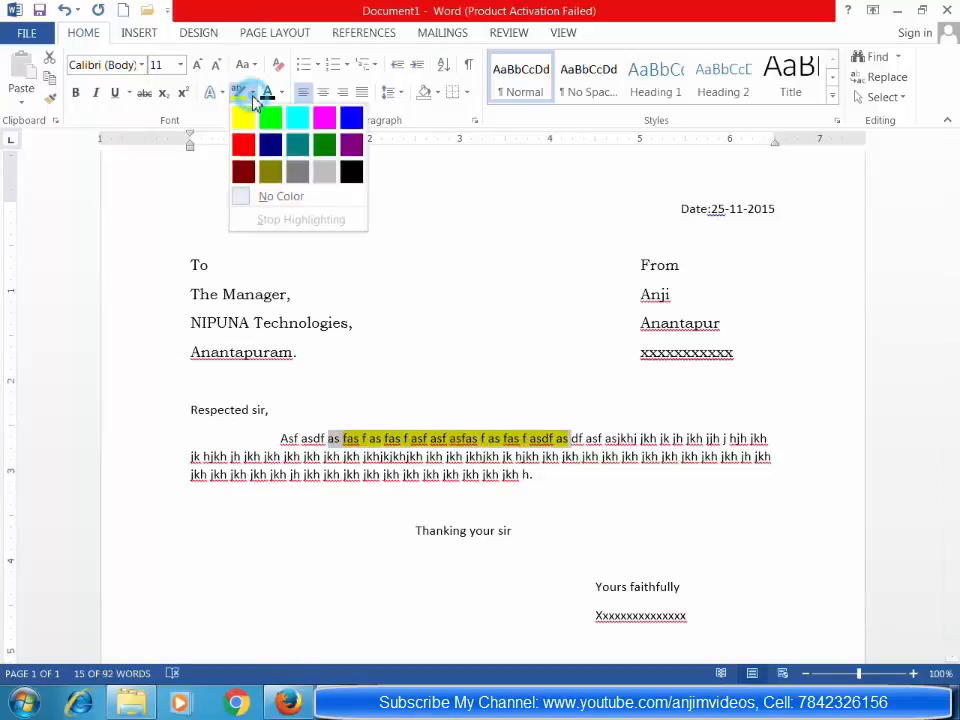
left_click(274, 195)
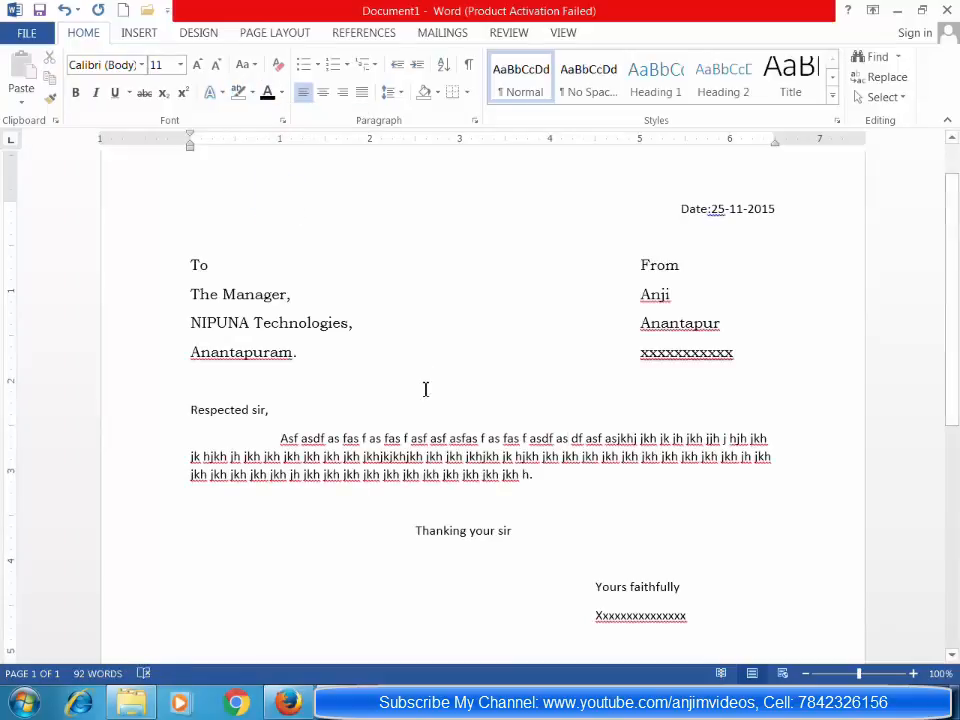
left_click(315, 357)
left_click(313, 447)
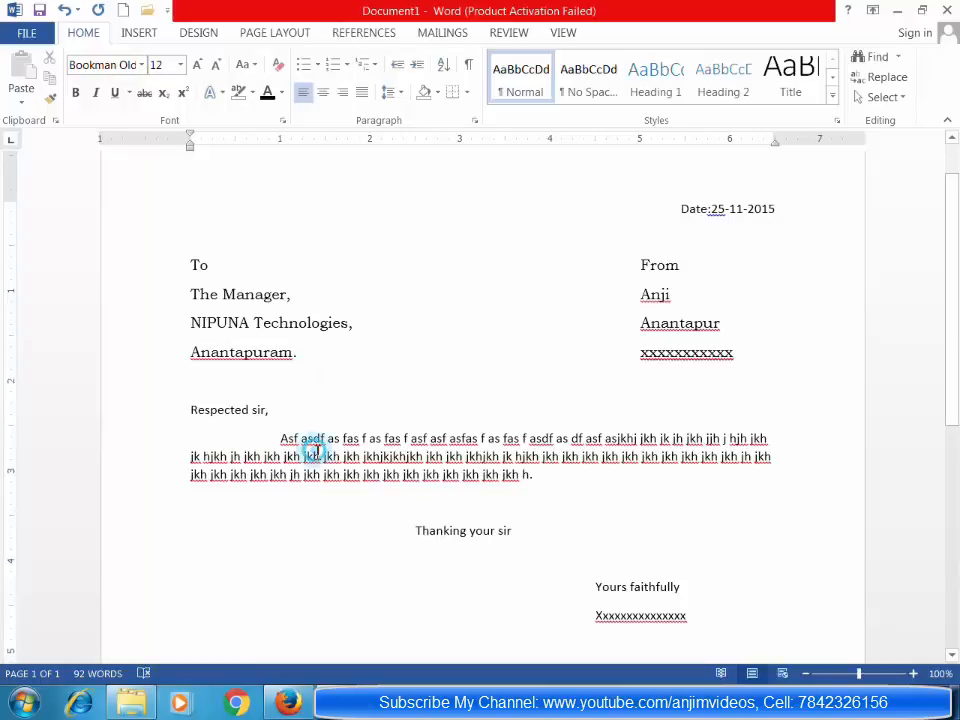
- Change the whole body paragraph of the letter to lowercase
left_click_drag(284, 440, 547, 478)
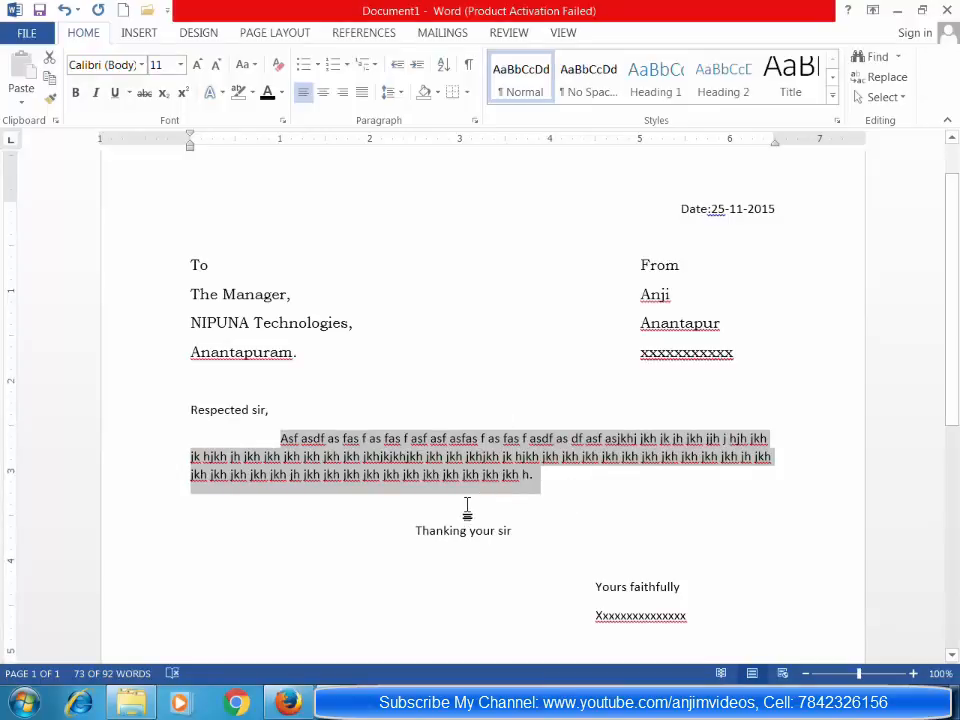
left_click(249, 70)
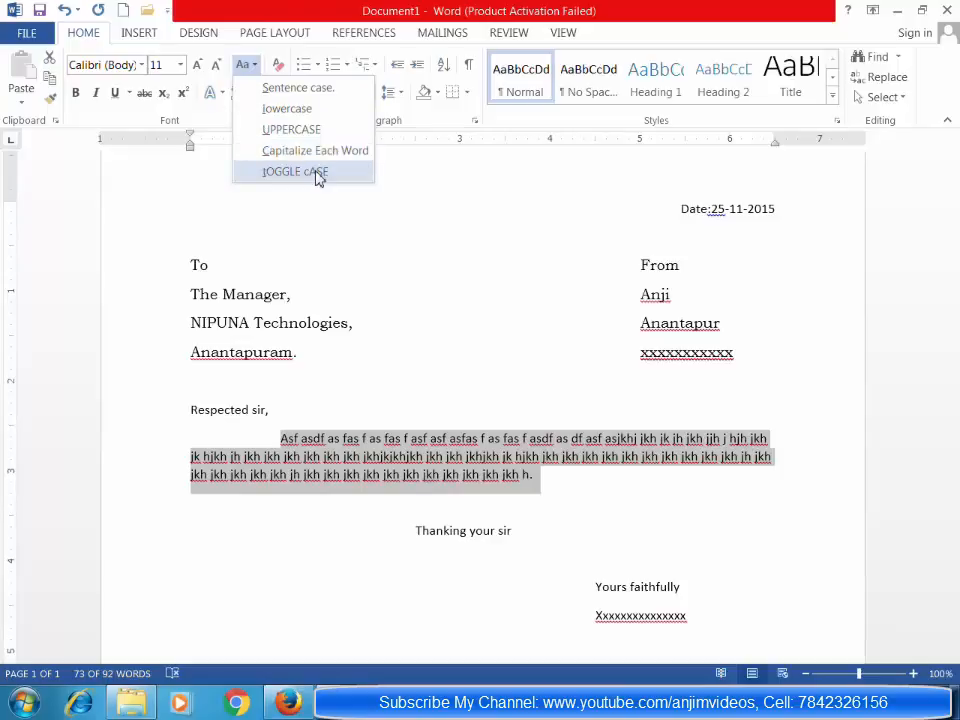
left_click(324, 92)
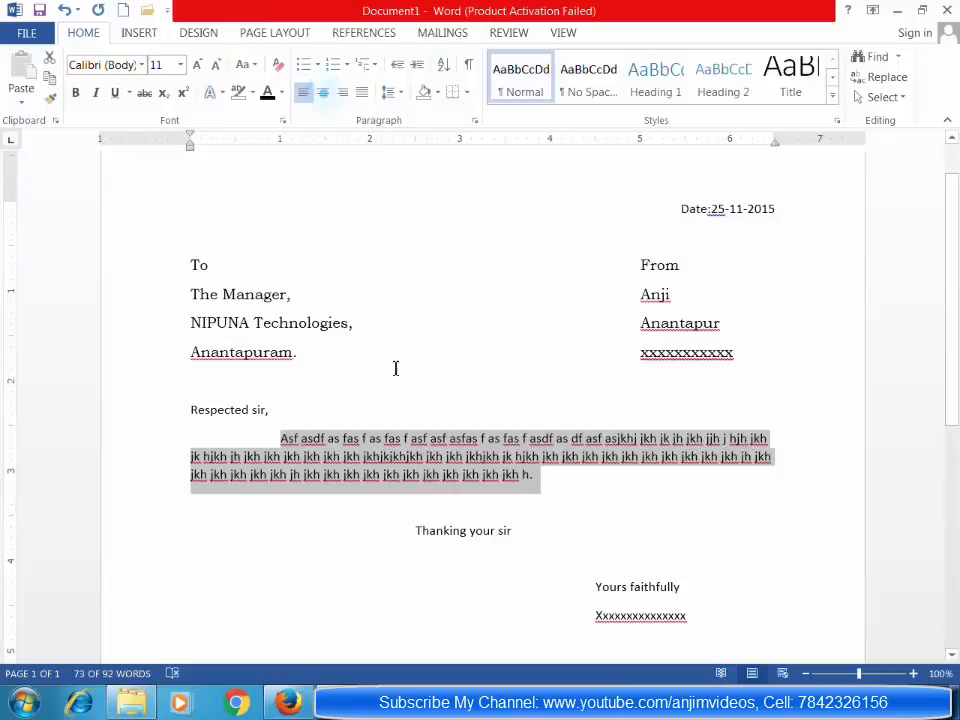
left_click(250, 72)
left_click(292, 112)
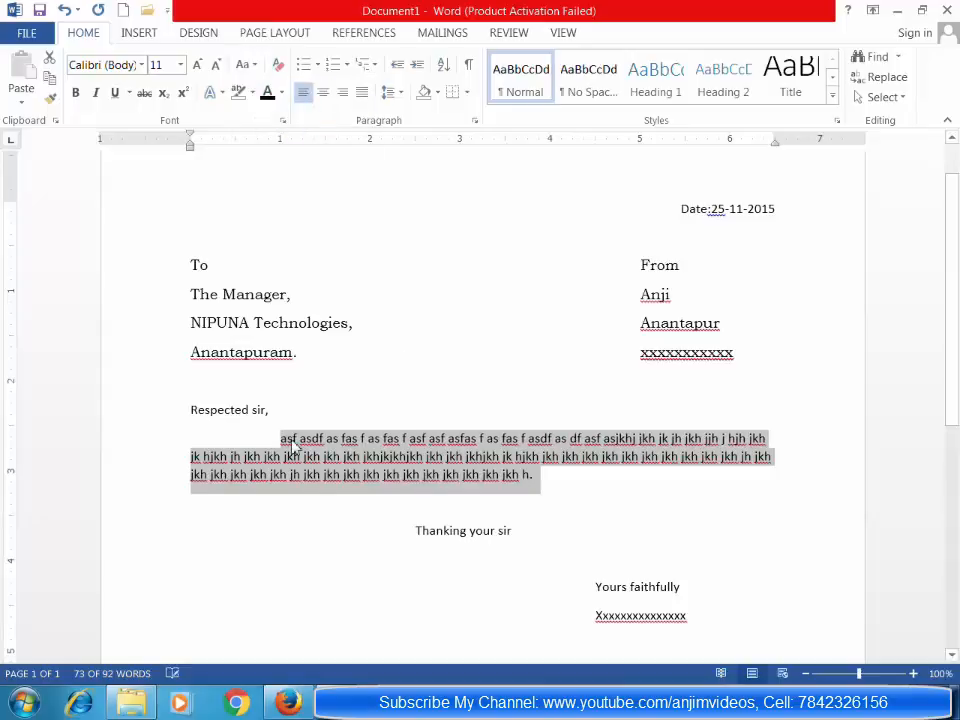
- Change the selected body paragraph of the letter to UPPERCASE and then to Capitalize Each Word
left_click(258, 64)
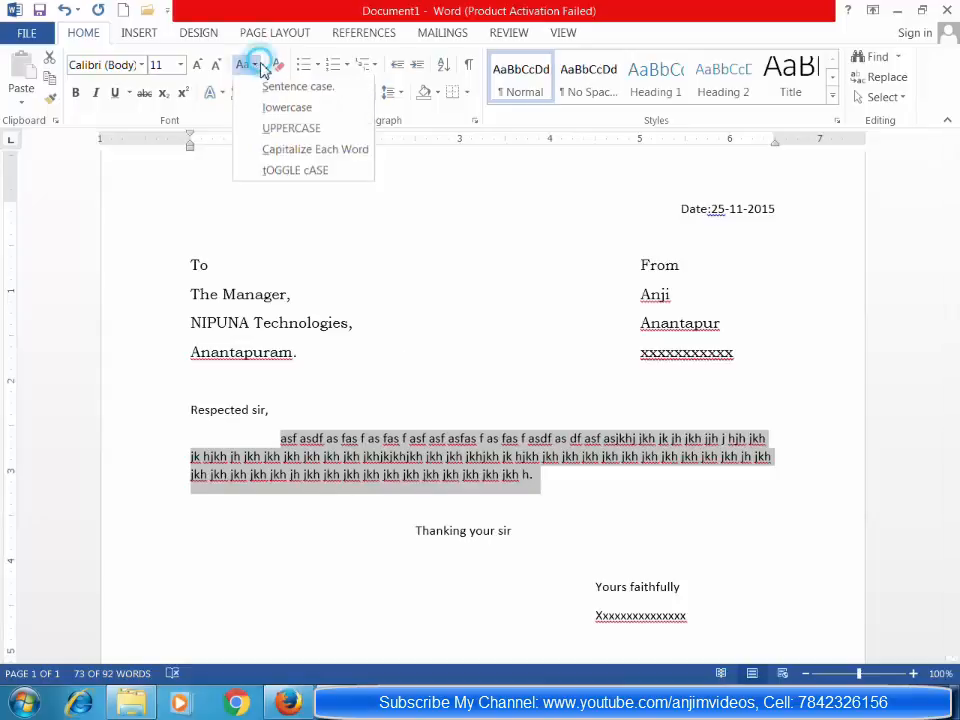
left_click(312, 130)
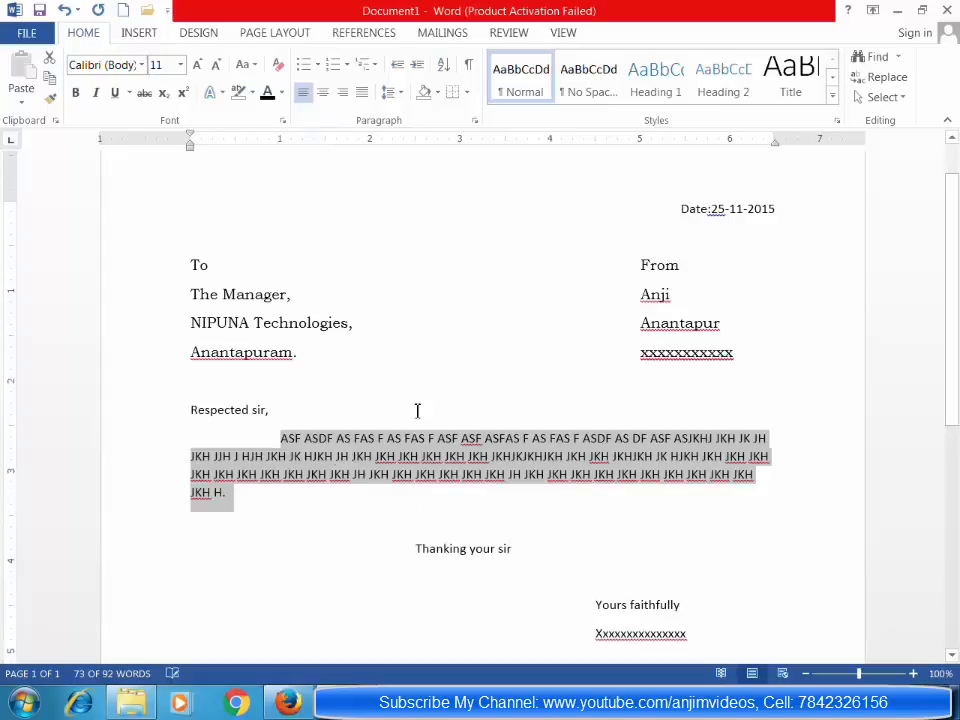
left_click(250, 65)
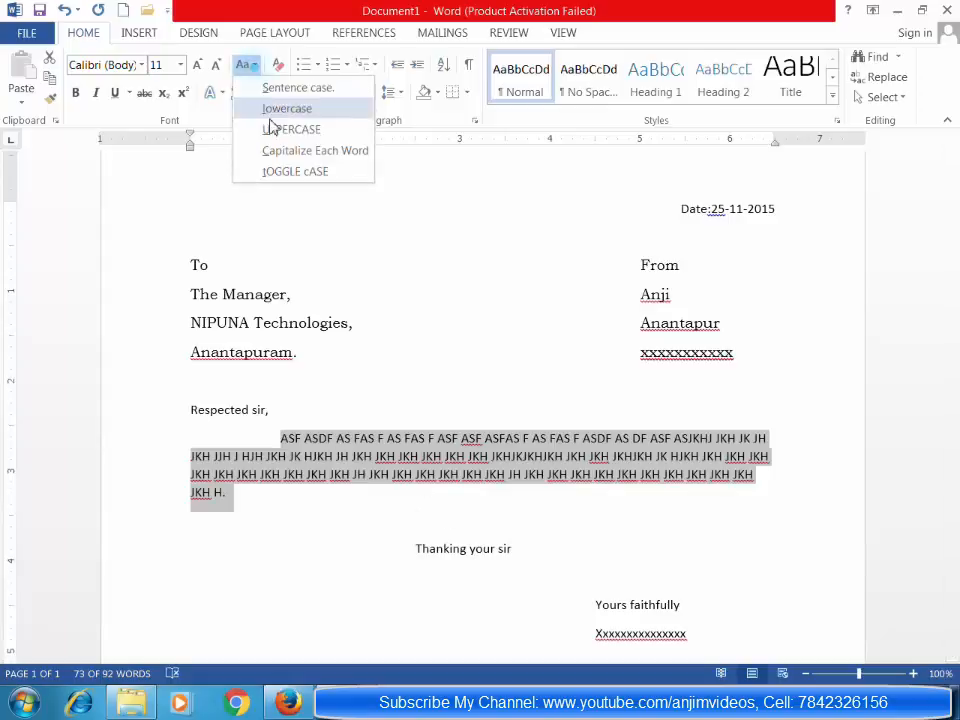
left_click(338, 155)
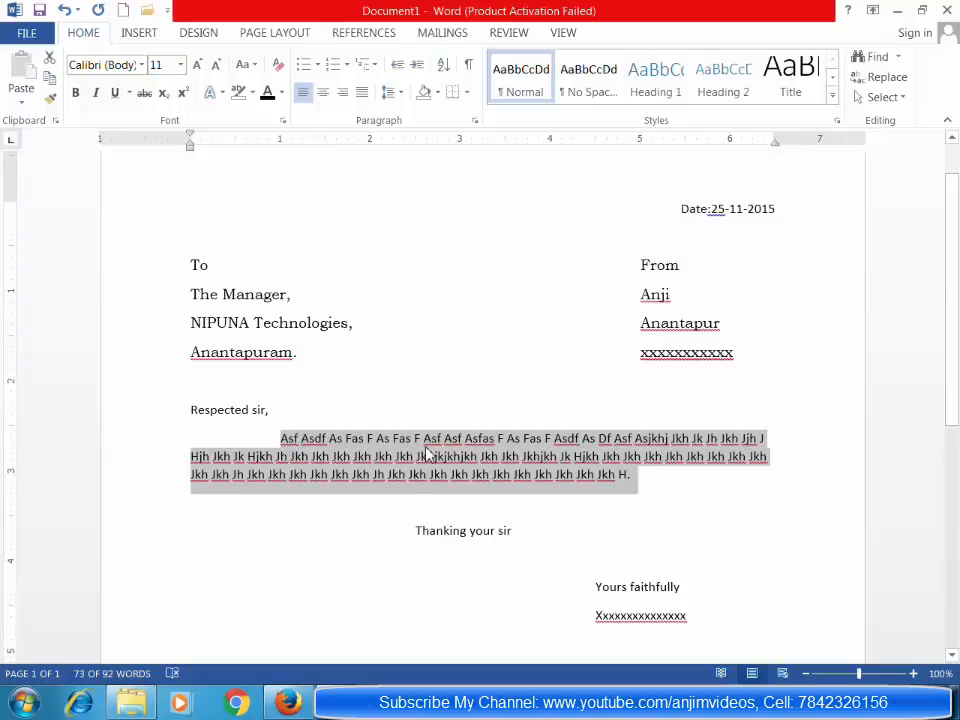
- Apply tOGGLE cASE to the body paragraph and then change it to UPPERCASE
left_click(246, 66)
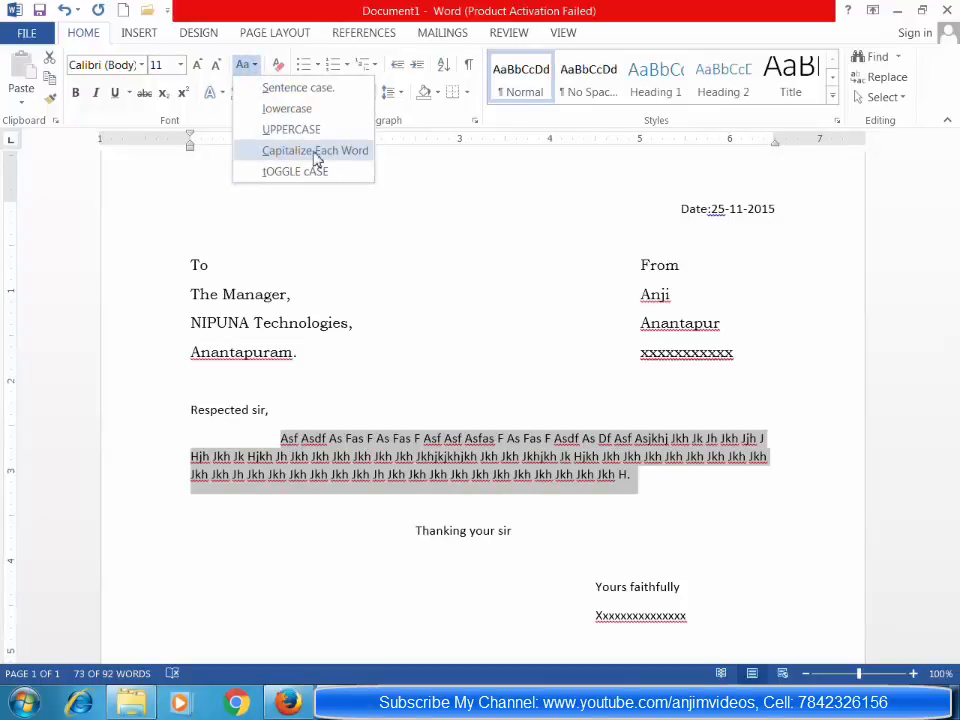
left_click(296, 176)
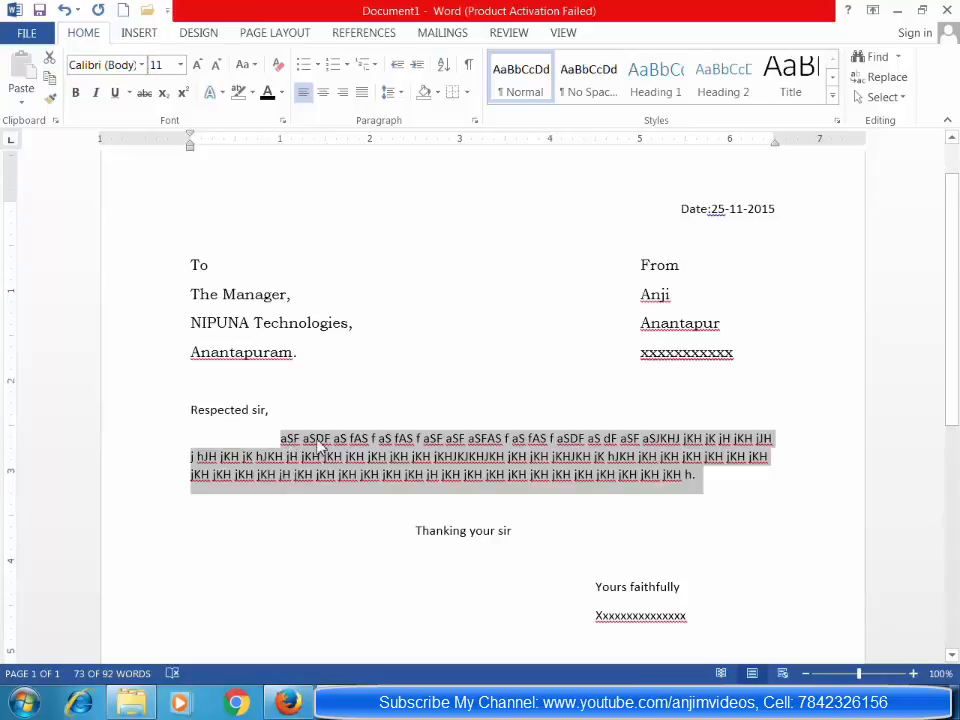
left_click(247, 66)
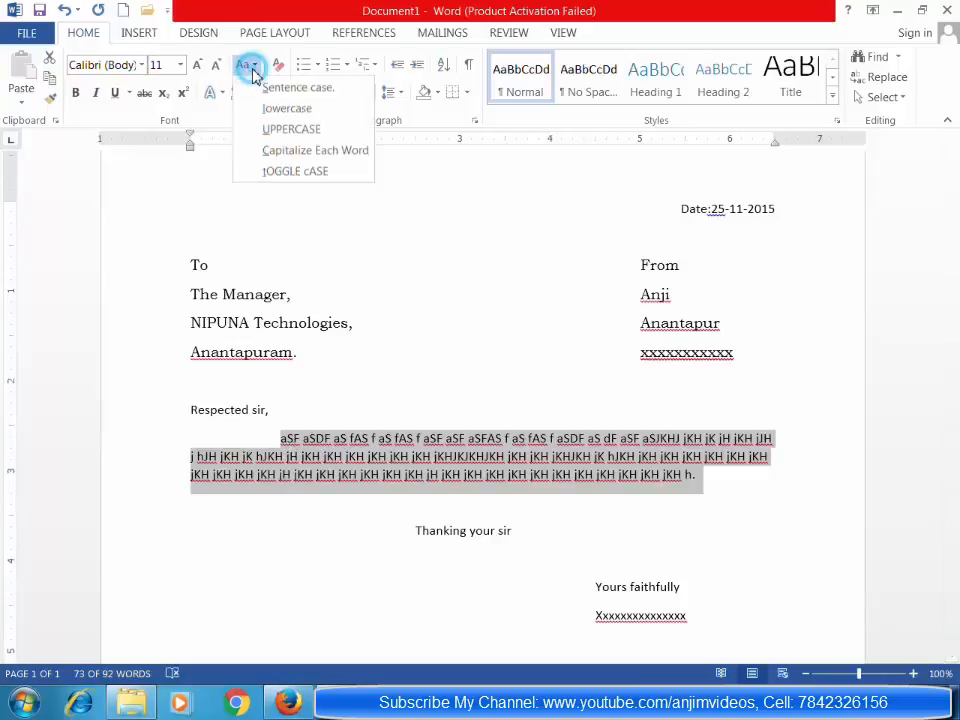
left_click(293, 130)
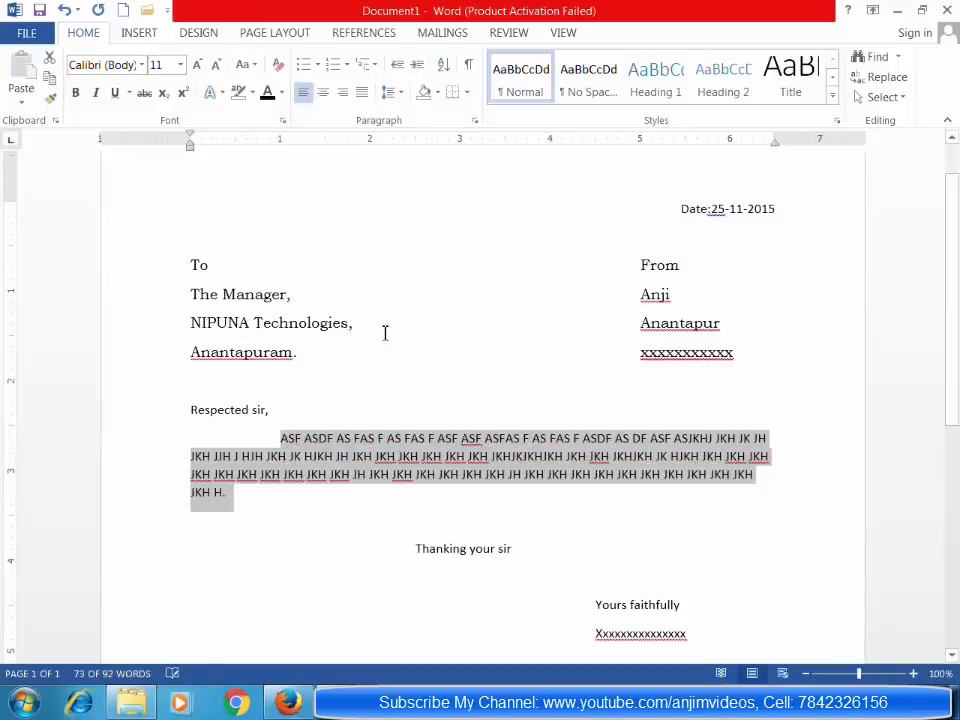
- Add the text "Shift+F3" after the "Respected sir," salutation
left_click(339, 407)
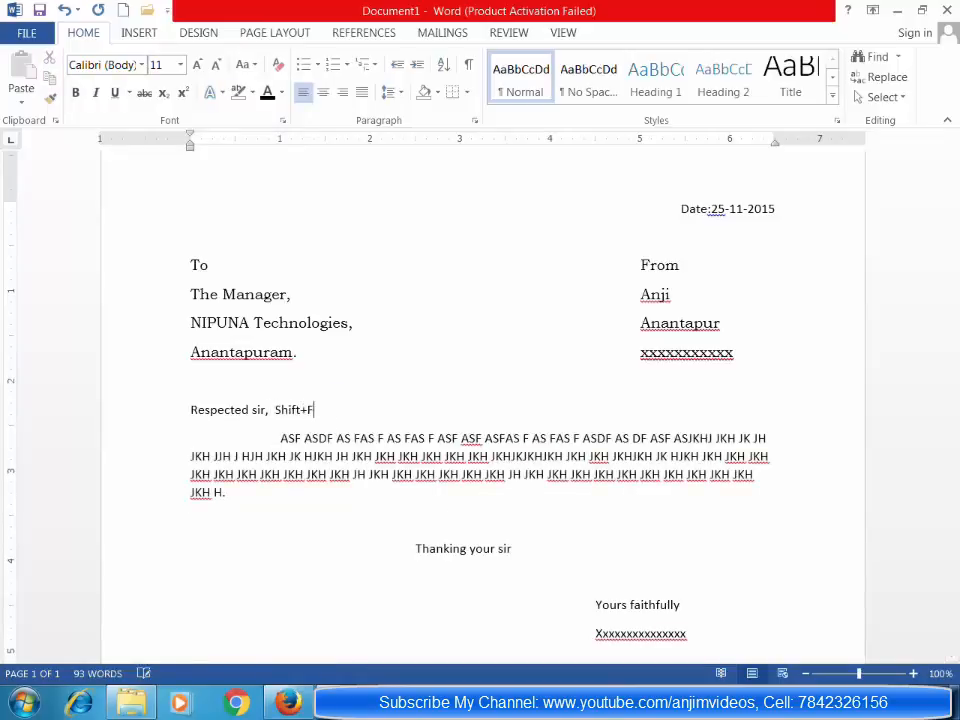
- Cycle the whole body paragraph repeatedly through uppercase, lowercase and sentence case, ending on sentence case
left_click_drag(329, 409, 521, 518)
left_click(365, 450)
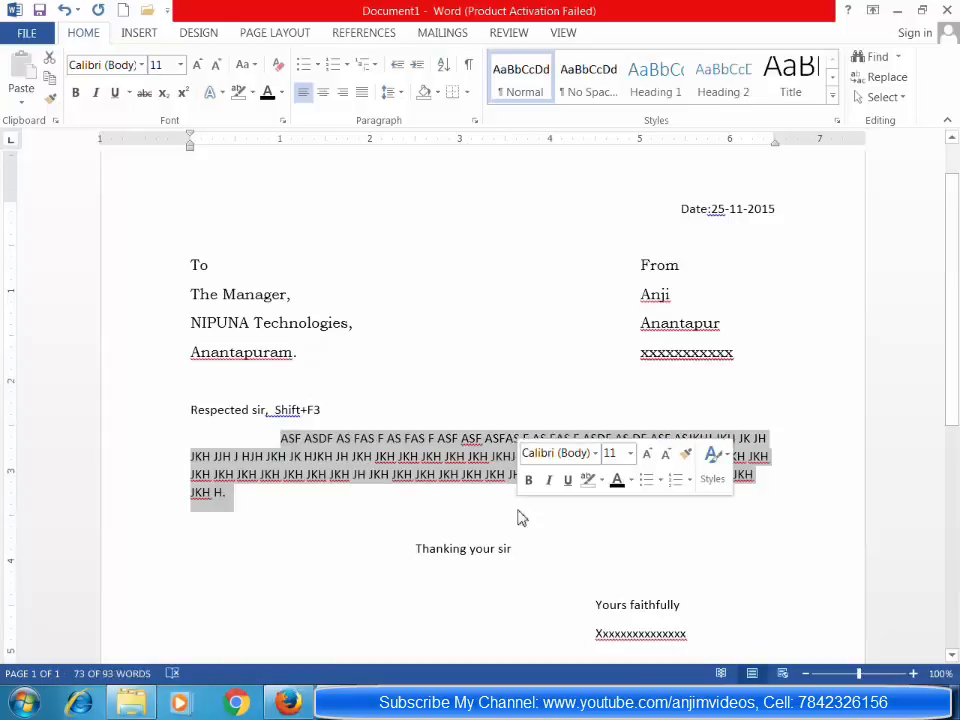
key("shift+F3")
key("shift+F3")
key("shift+F3")
key("shift+F3")
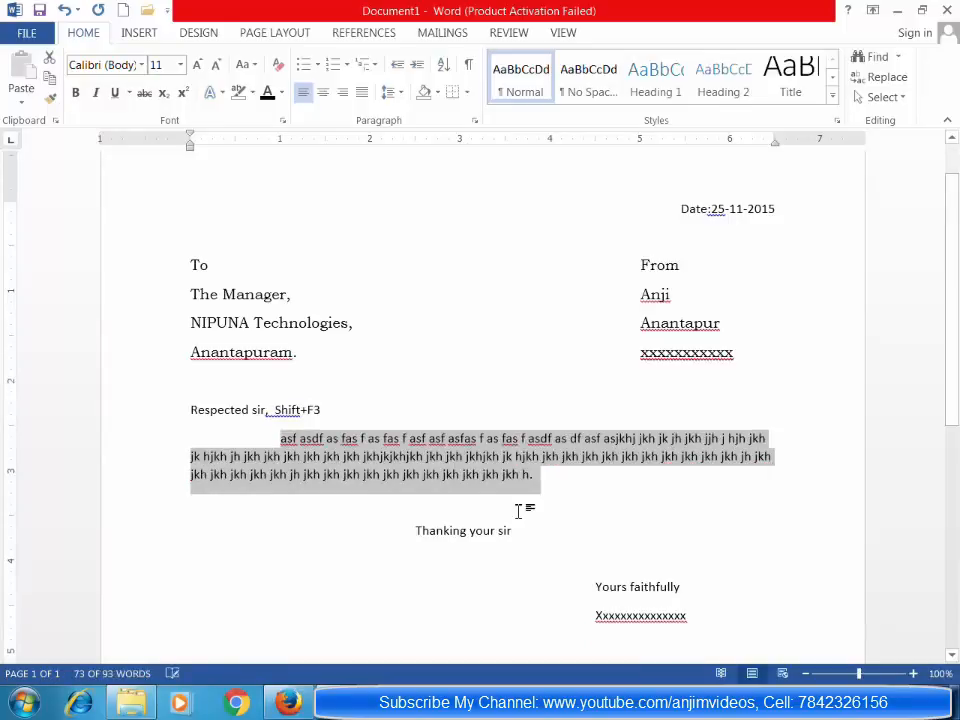
key("shift+F3")
key("shift+F3")
key("shift+F3")
key("shift+F3")
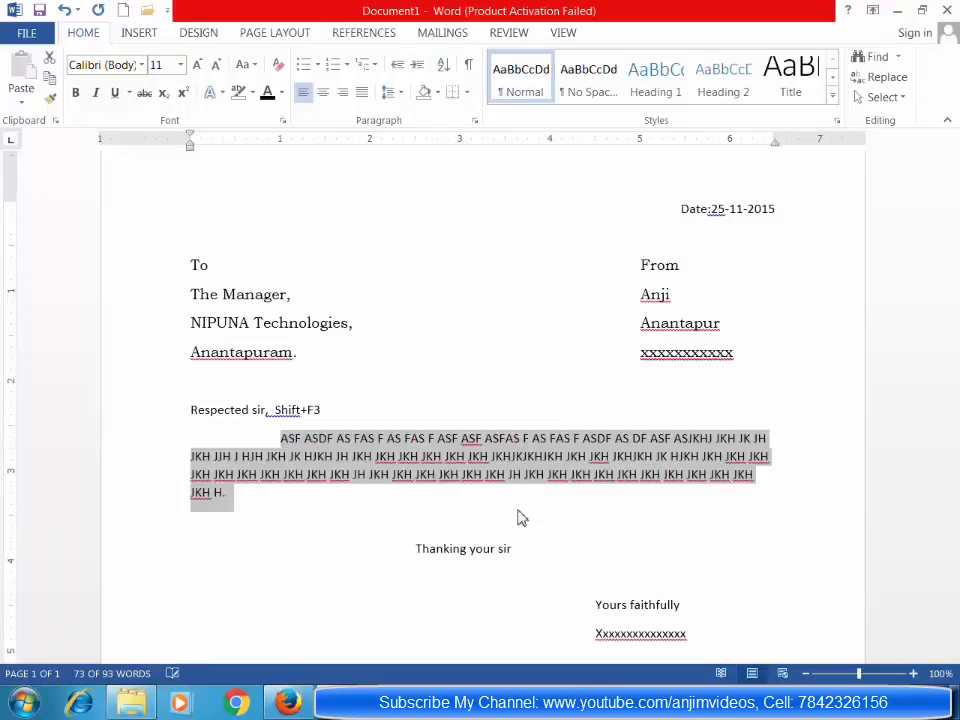
key("shift+F3")
key("shift+F3")
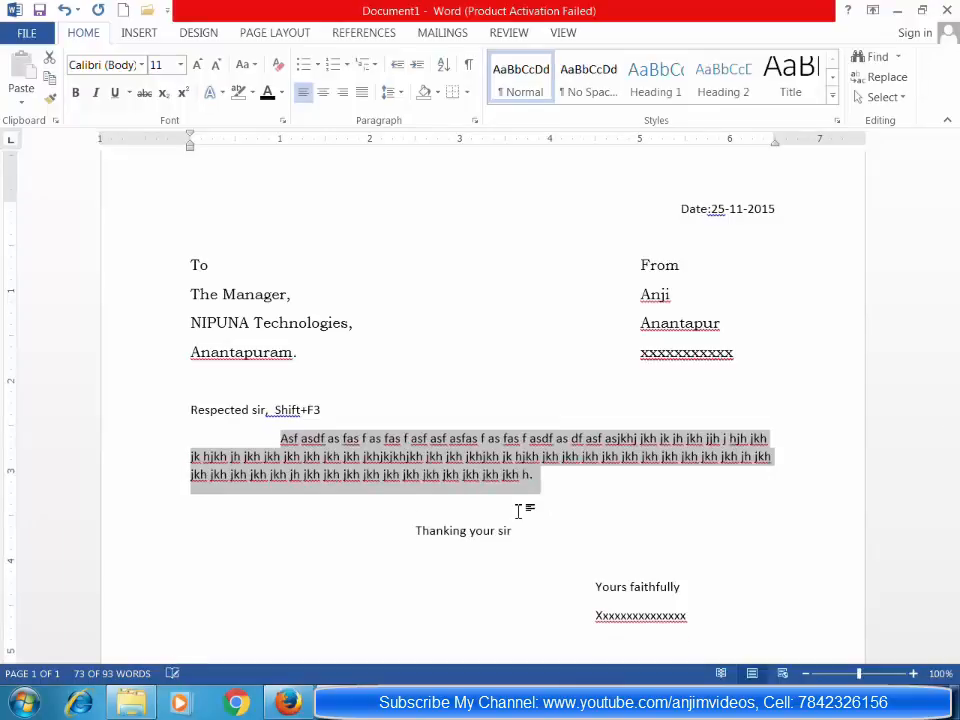
key("shift+F3")
key("shift+F3")
key("shift+F3")
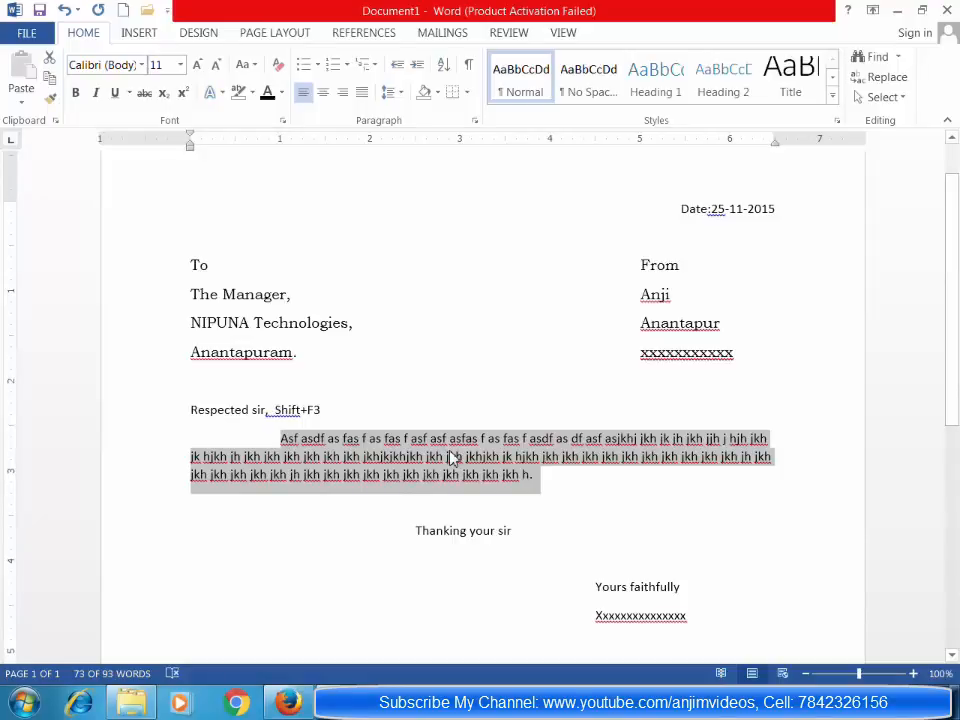
- Add the formula "(A+B)2=A2+B2+2AB" in 24-point text on a new line below the signature
left_click(728, 610)
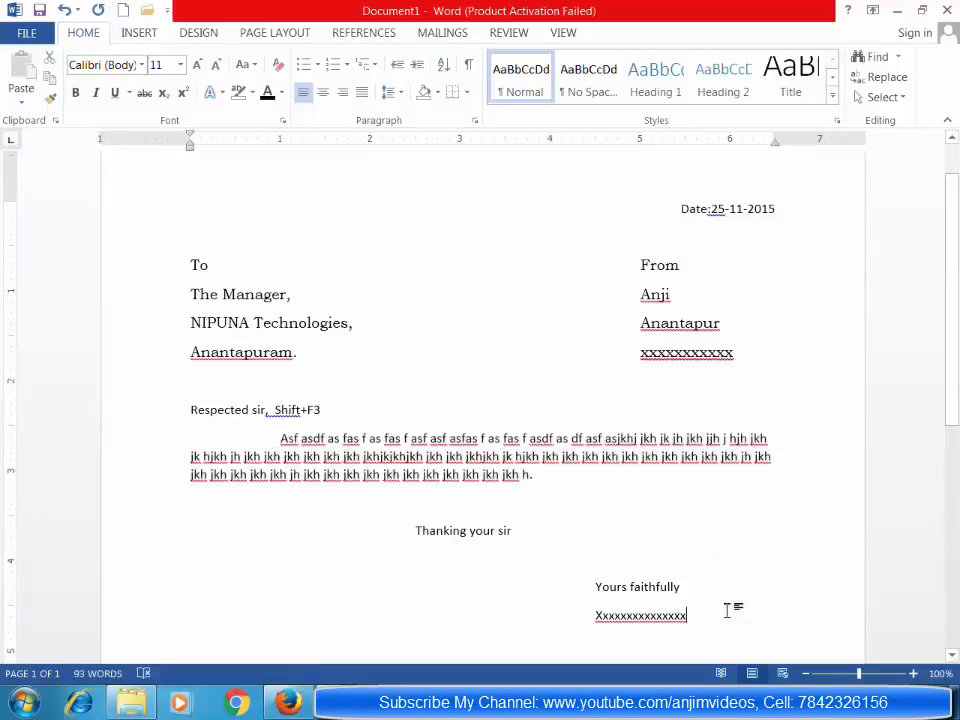
key("Return")
key("Return")
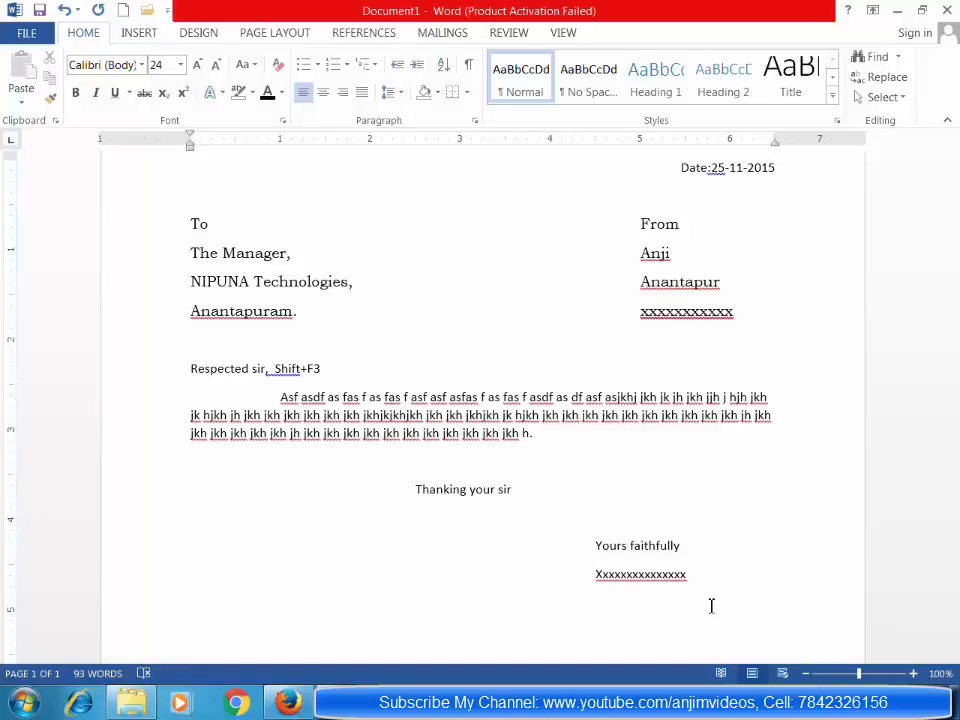
type("(A+B)2=A2")
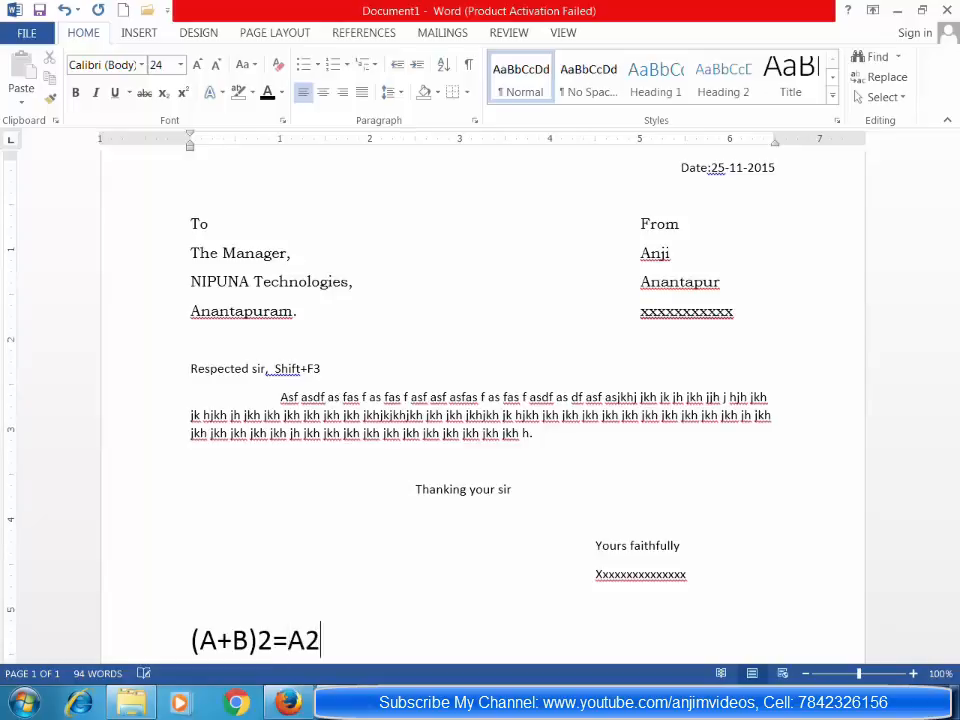
type("+B2")
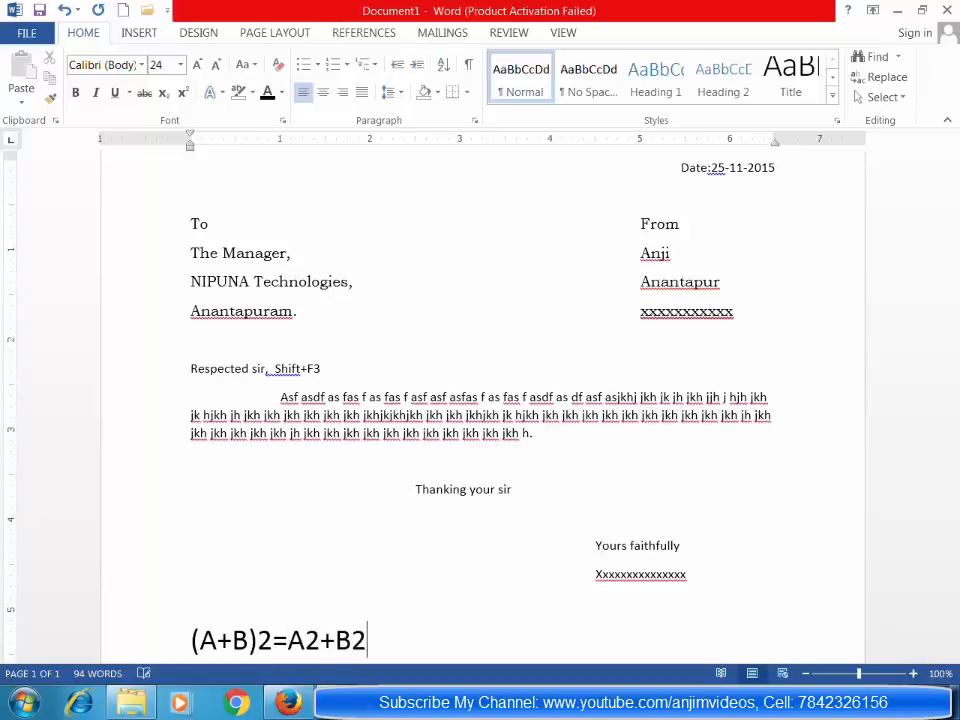
type("+2A  B")
- Make the 2 directly after "(A+B)" in the formula a superscript
scroll(236, 306, "down", 2)
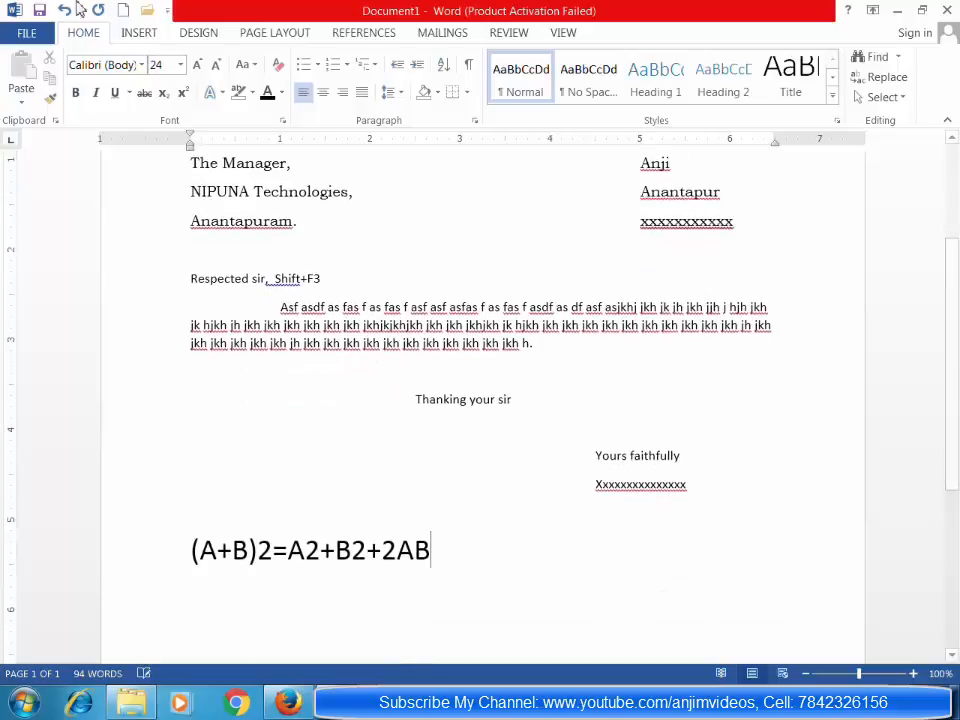
left_click_drag(257, 555, 271, 556)
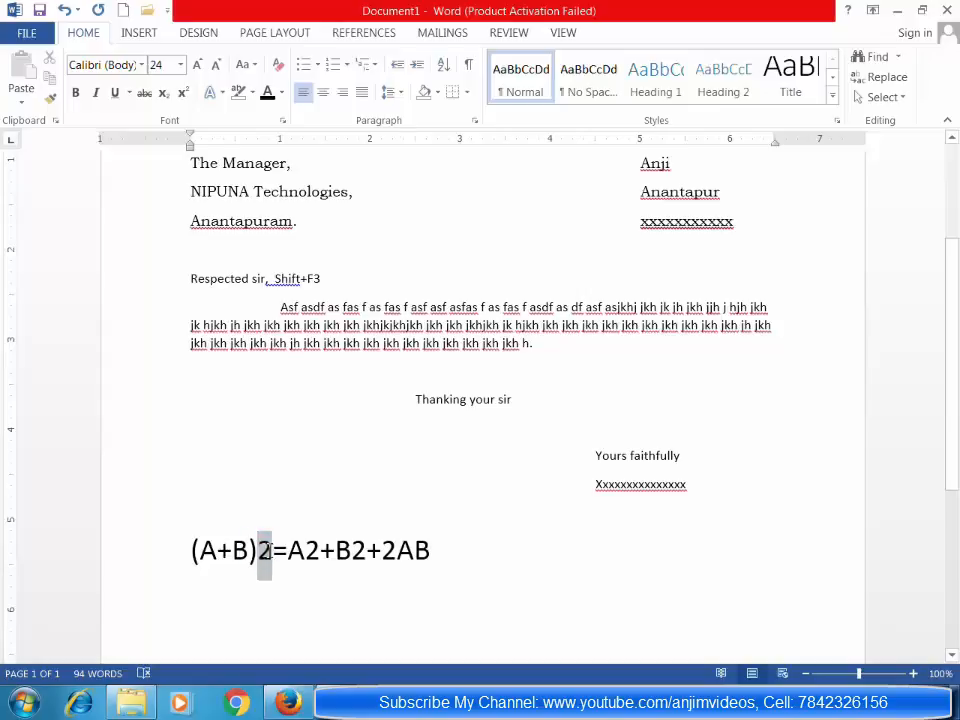
left_click(369, 594)
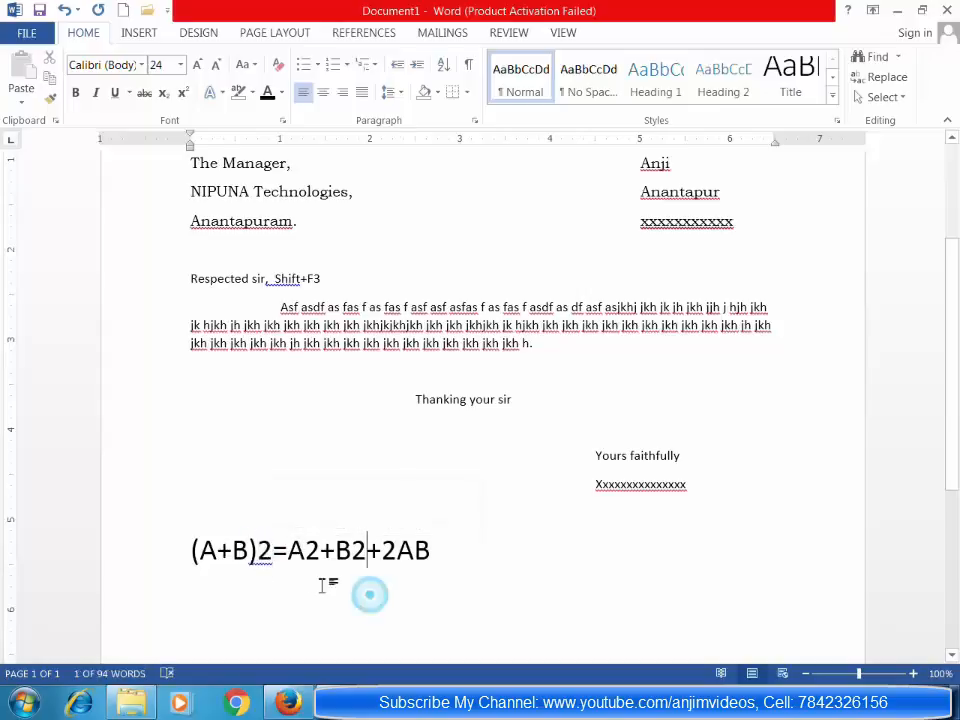
left_click(264, 553)
left_click_drag(268, 553, 256, 557)
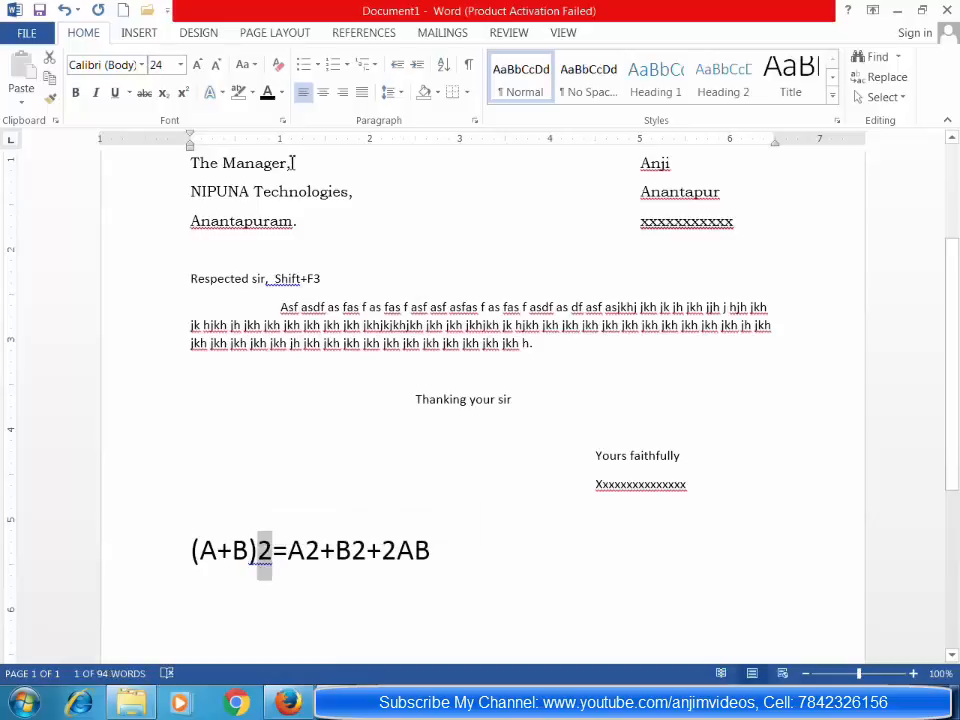
left_click(184, 95)
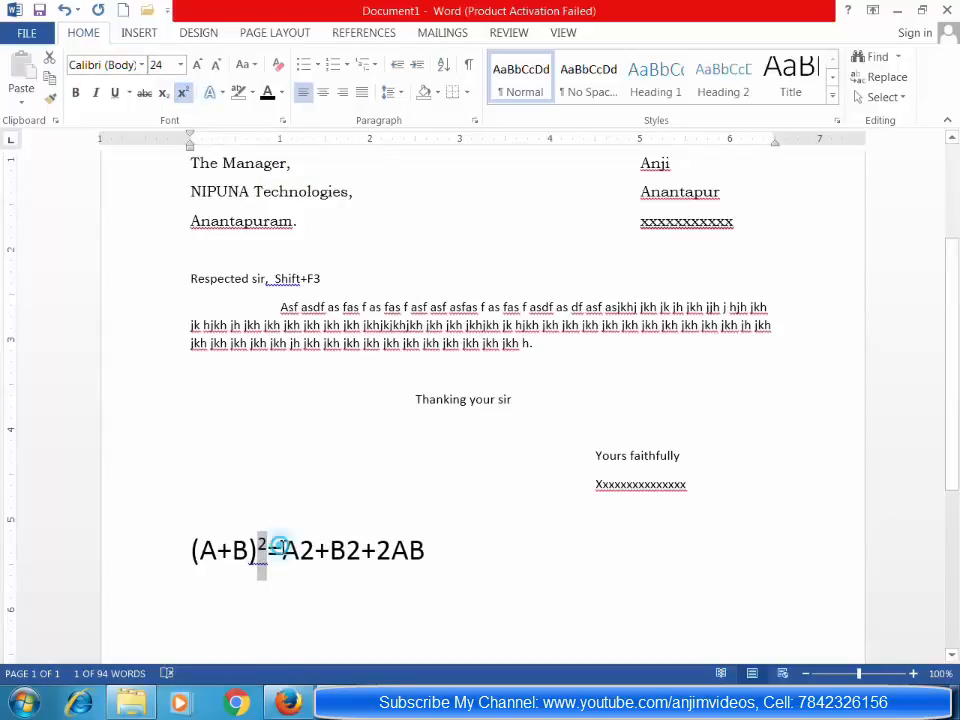
- Make the 2s after the single A and the single B in the formula's right-hand side superscripts
left_click(286, 551)
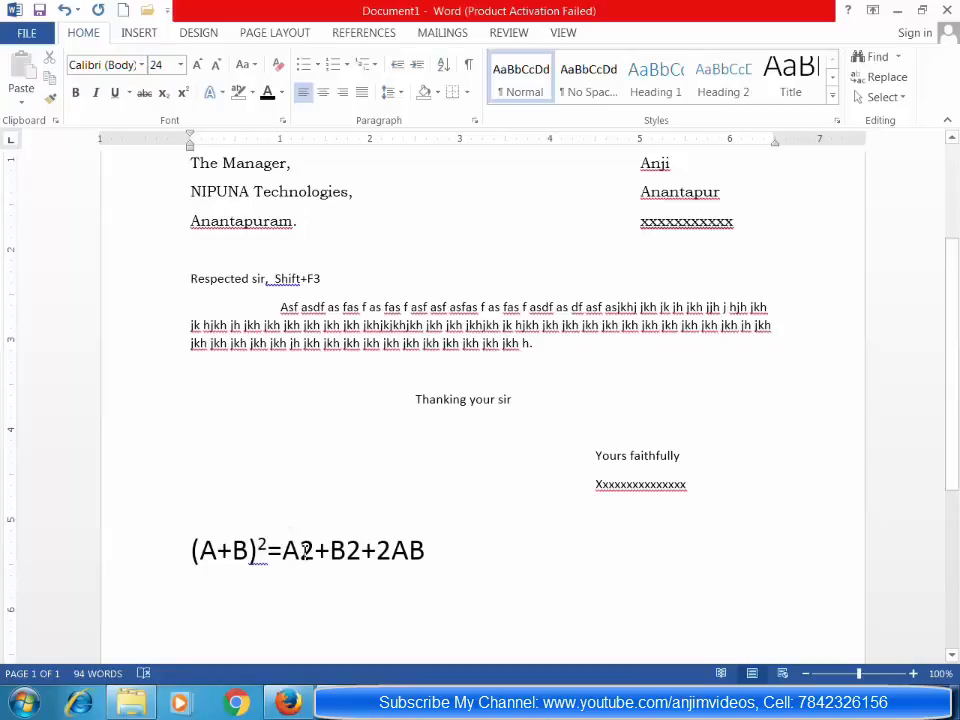
left_click_drag(300, 551, 315, 551)
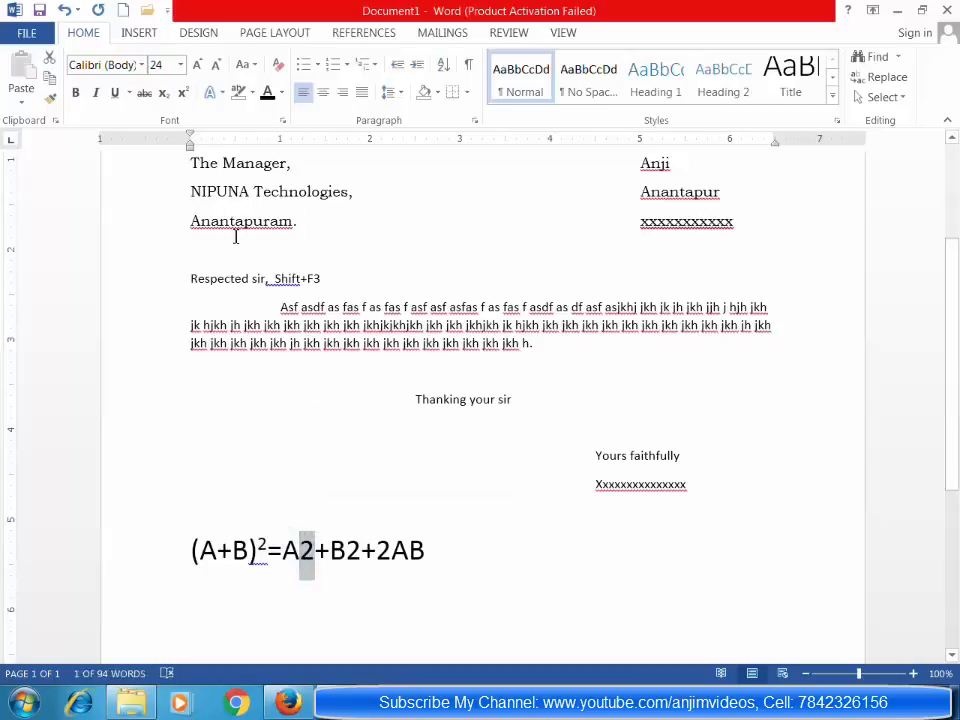
left_click(183, 92)
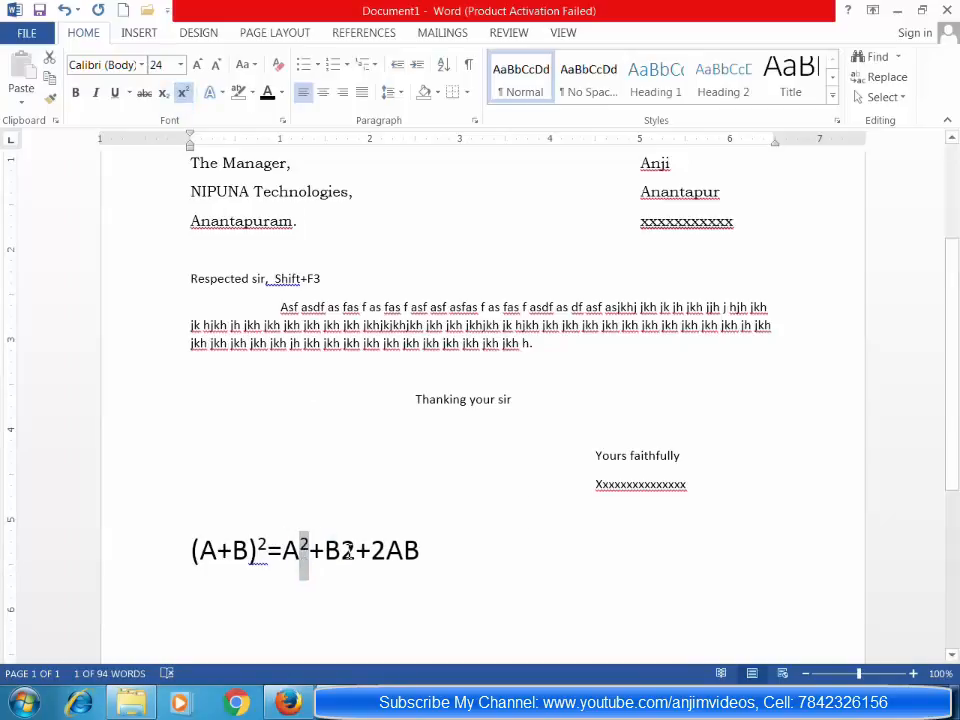
left_click_drag(343, 551, 357, 556)
left_click(183, 93)
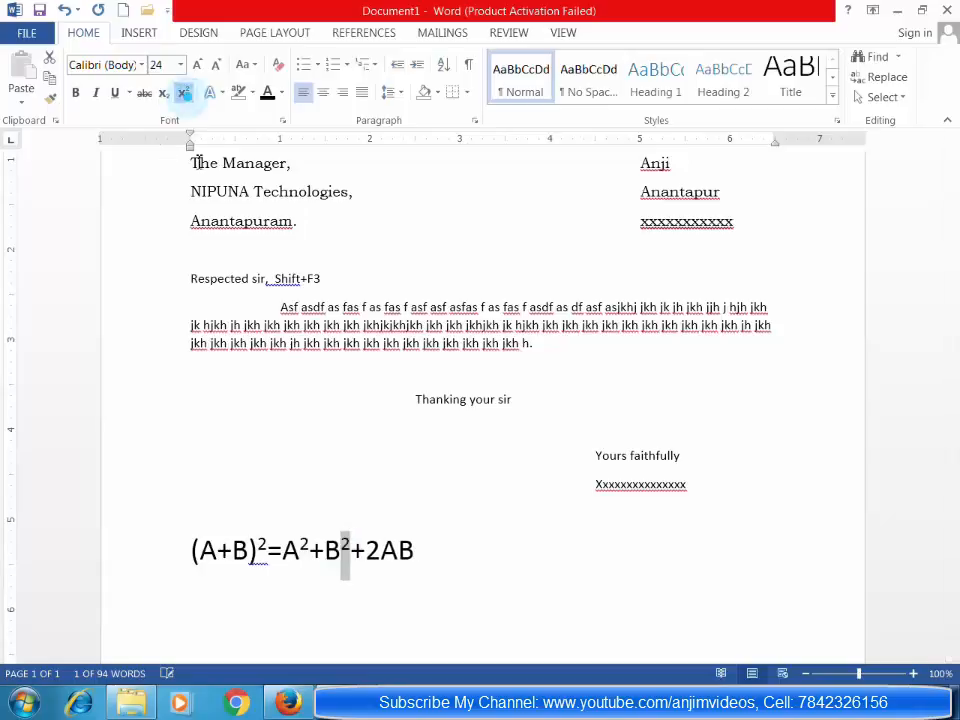
- Add a new line below the algebra formula containing "H2O3"
left_click(425, 561)
key("Return")
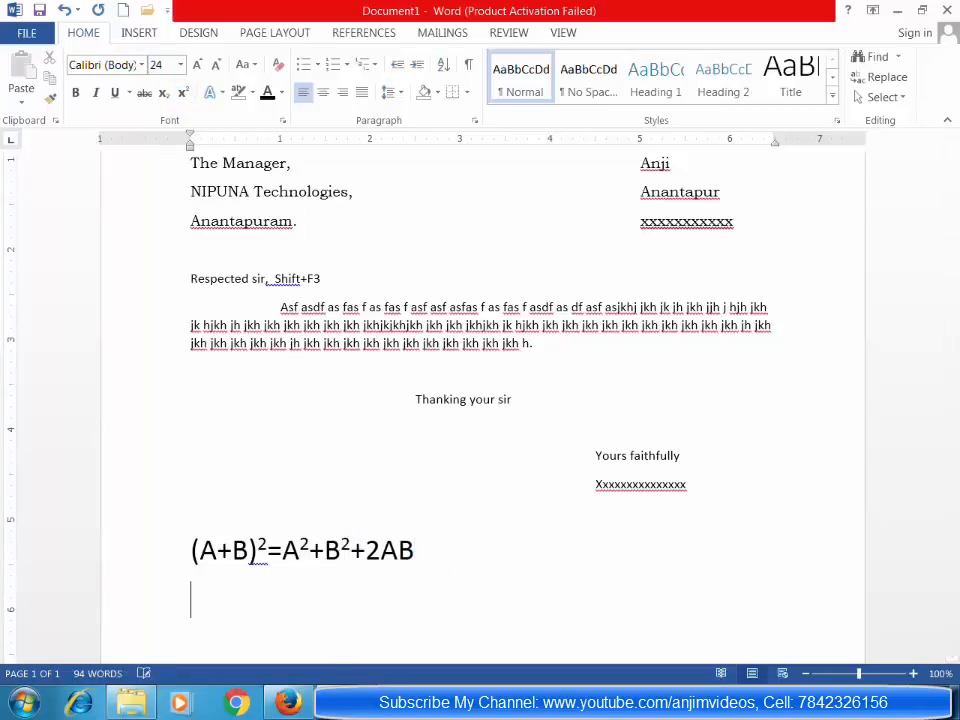
type("(H")
key("BackSpace")
key("BackSpace")
type("H2O3")
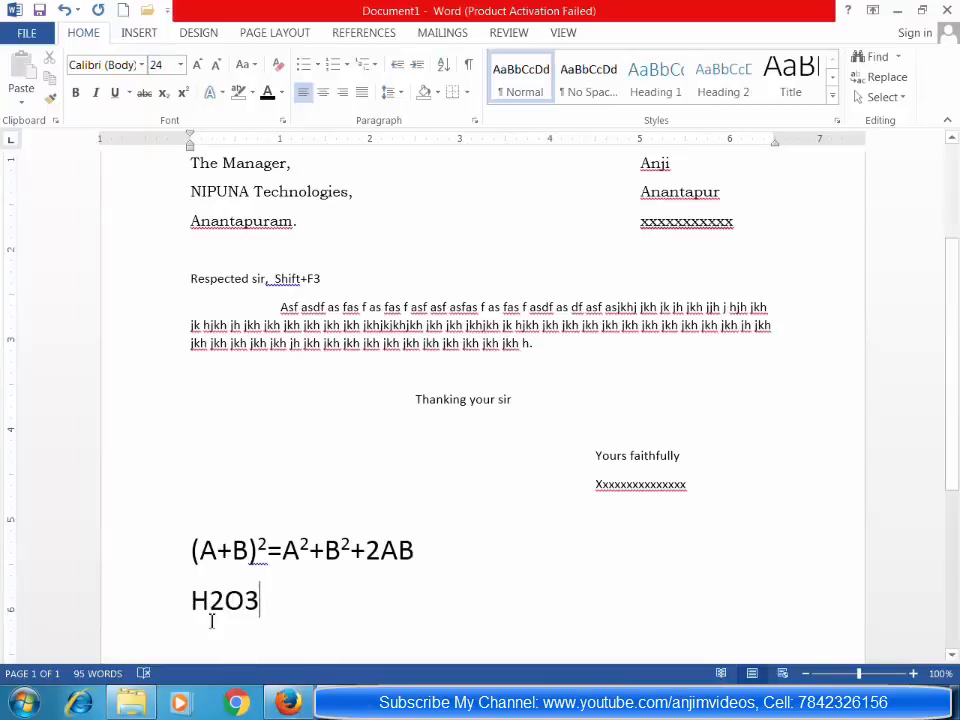
- Make the 2 and the 3 in "H2O3" subscripts
left_click_drag(208, 600, 222, 600)
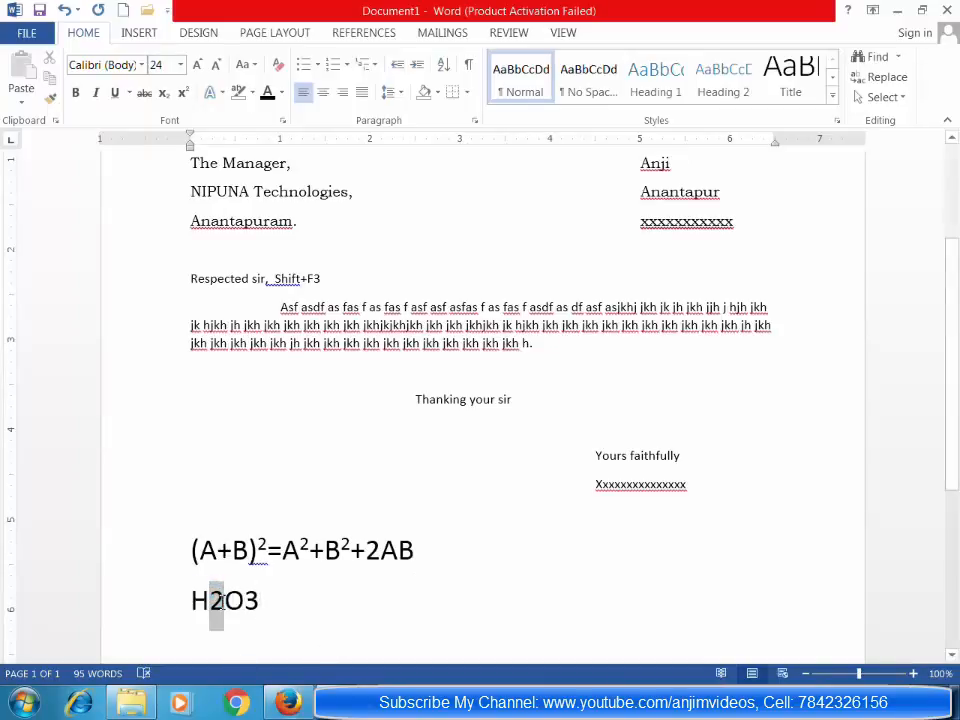
left_click(163, 92)
left_click_drag(259, 598, 238, 600)
left_click(163, 92)
left_click(251, 606)
left_click(163, 92)
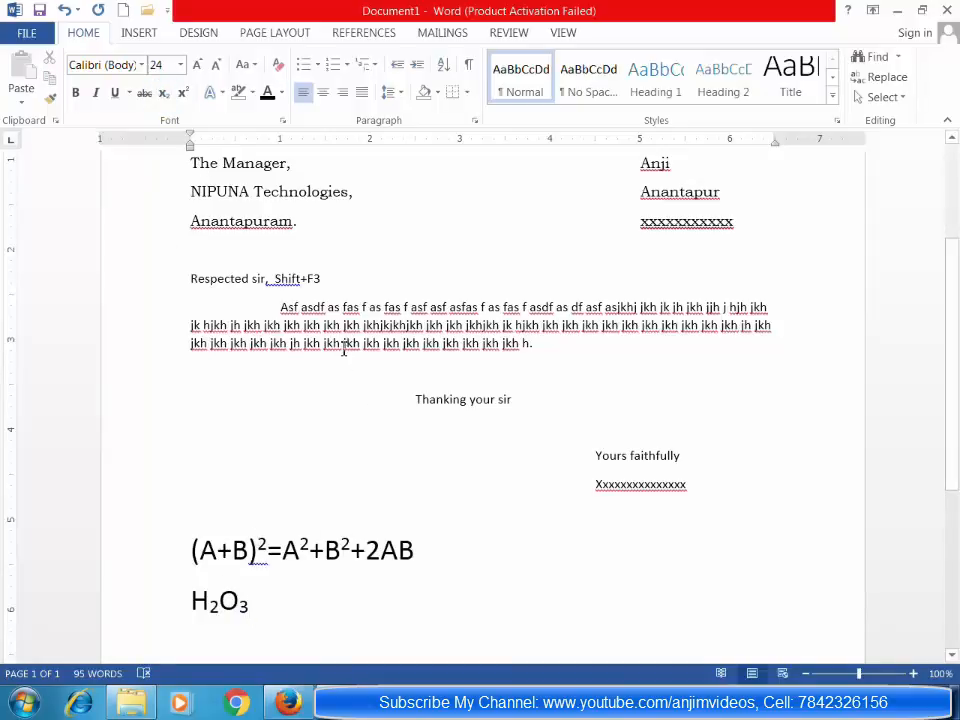
- Superscript two adjacent "jkh" words midway through the body paragraph's last line and subscript the "jkh" following them
left_click_drag(343, 352, 360, 345)
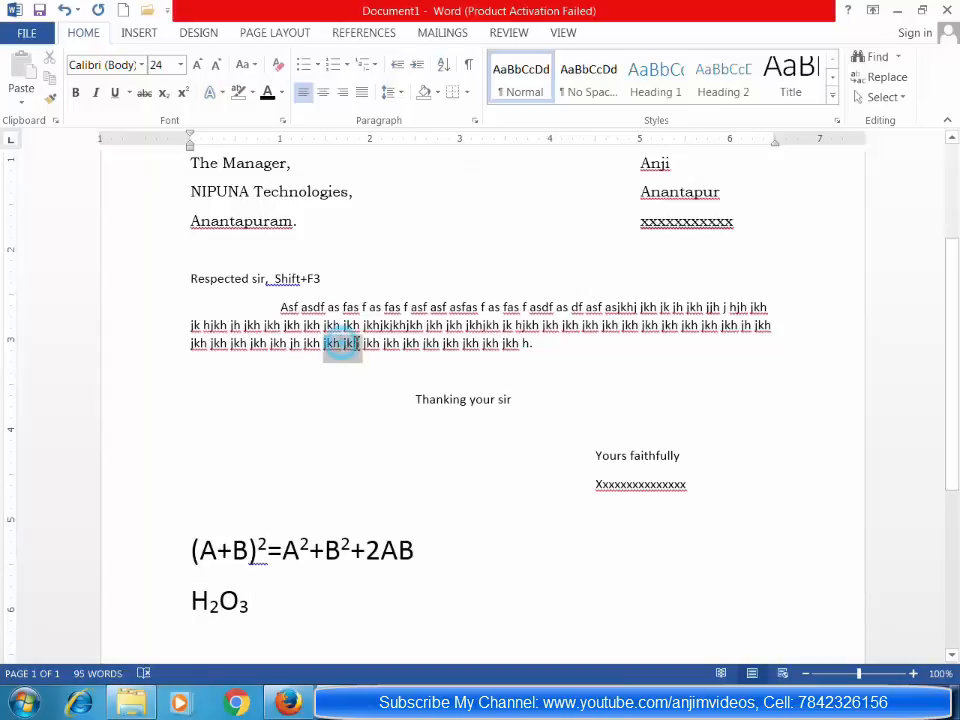
left_click(182, 91)
left_click(354, 350)
left_click_drag(351, 347, 368, 350)
left_click(163, 95)
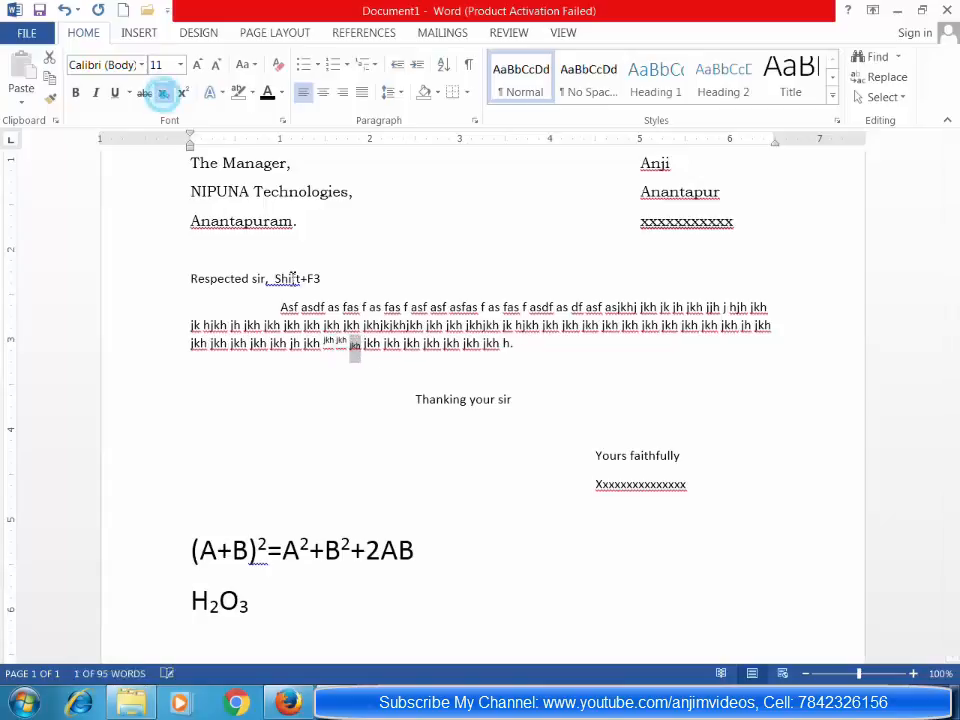
- Remove the subscript from the "jkh" after the two superscripted words in the body paragraph's last line
left_click(390, 343)
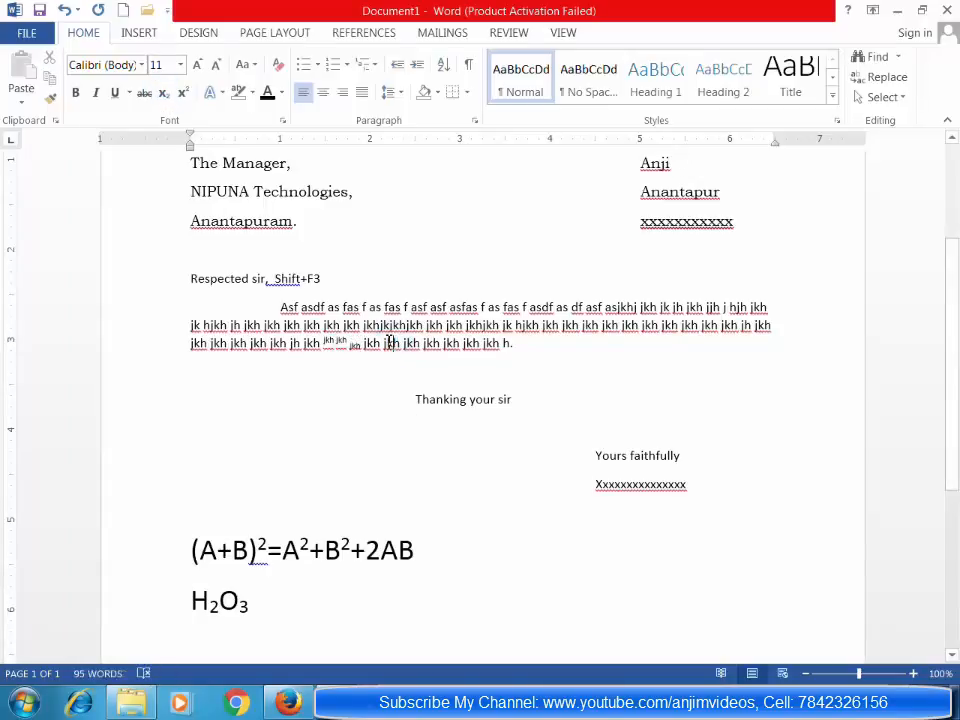
double_click(355, 346)
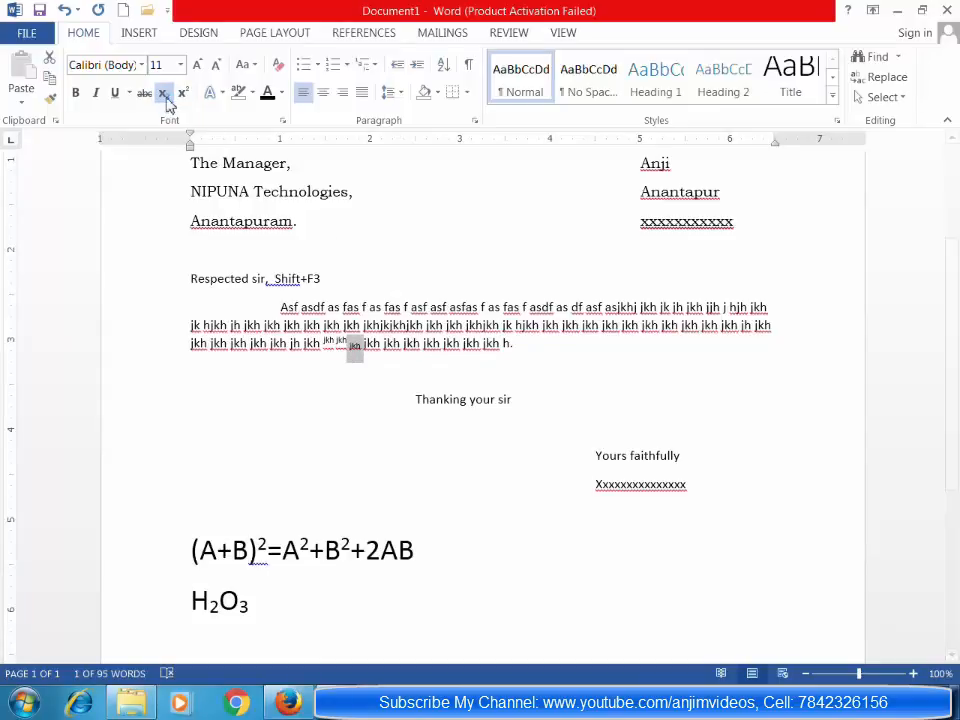
left_click(164, 94)
left_click(385, 328)
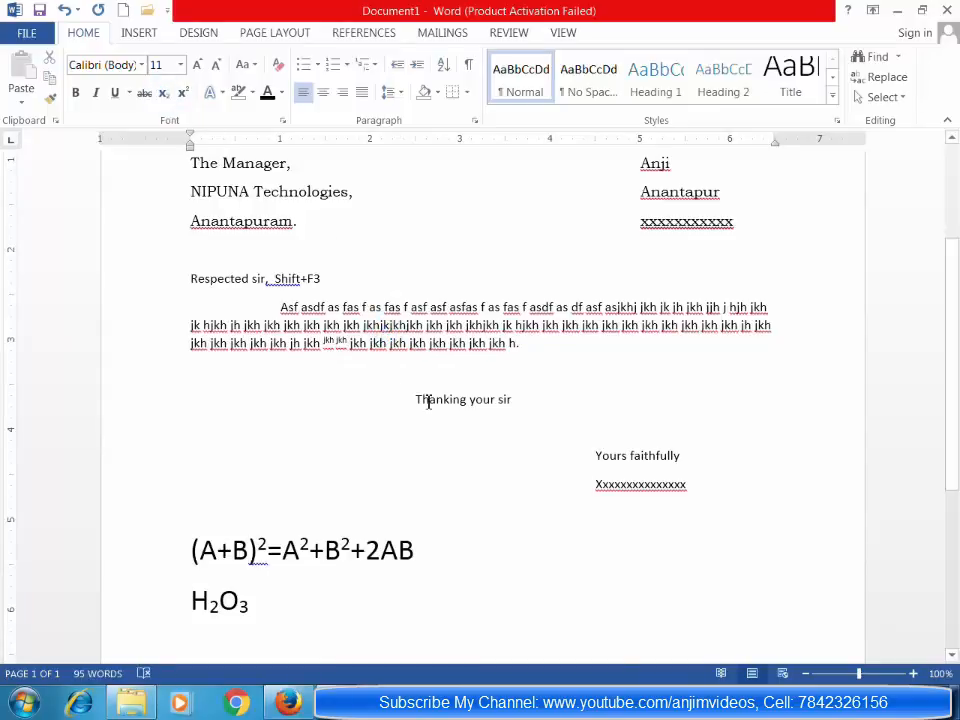
- Strike through the words from the first "jkh" through the first standalone "jk" after it in the body paragraph's second line
left_click_drag(245, 328, 508, 334)
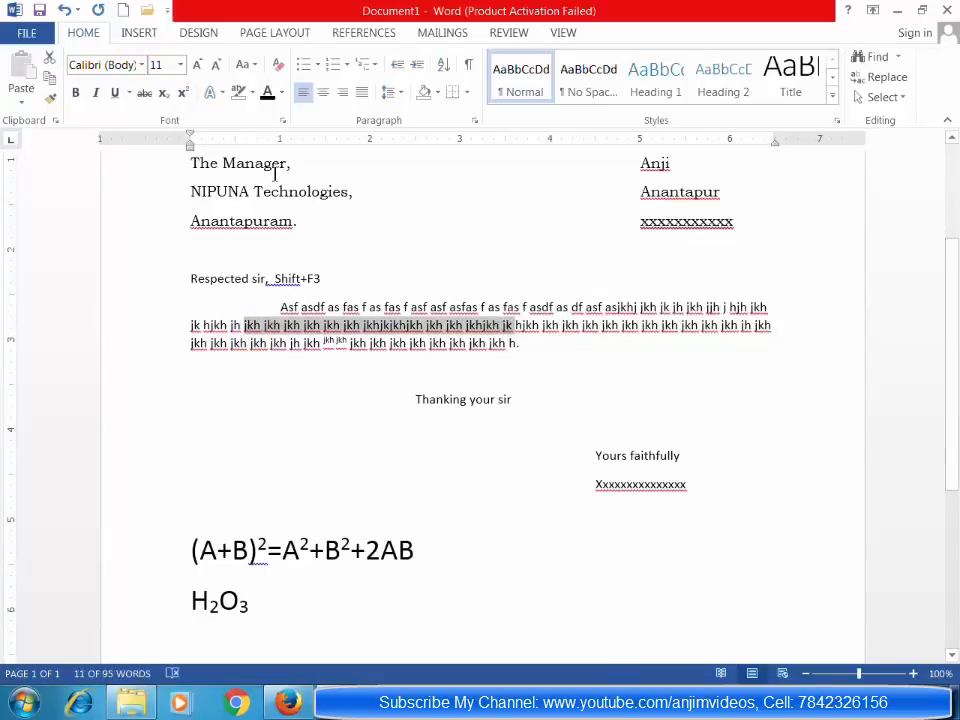
left_click(143, 96)
left_click(390, 323)
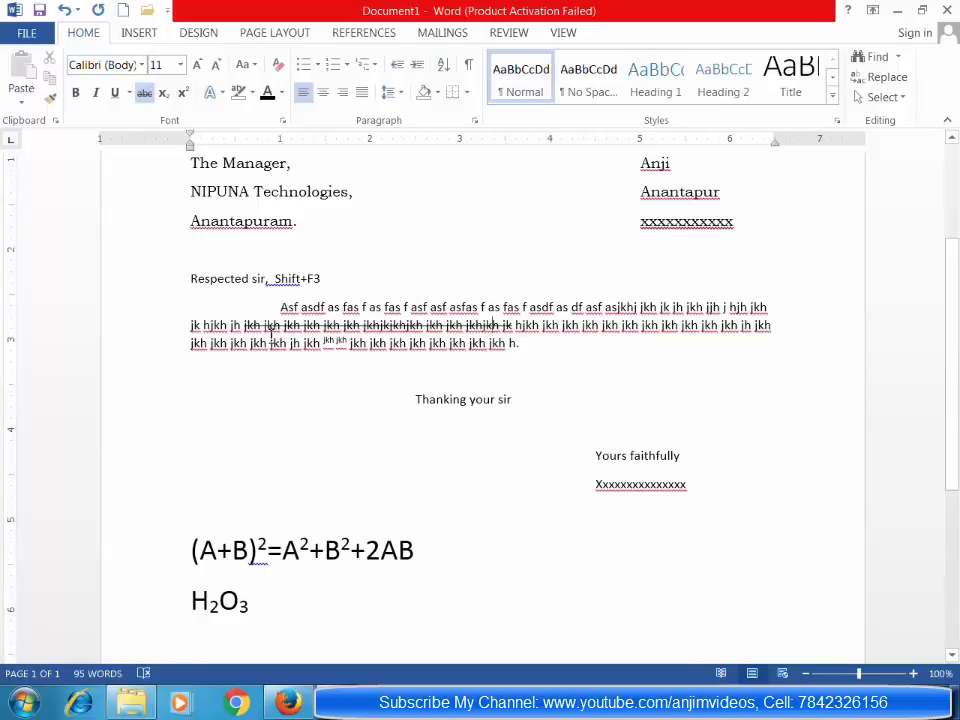
- Remove the strikethrough from the struck-out words in the body paragraph's second line
left_click_drag(245, 325, 511, 325)
left_click(144, 100)
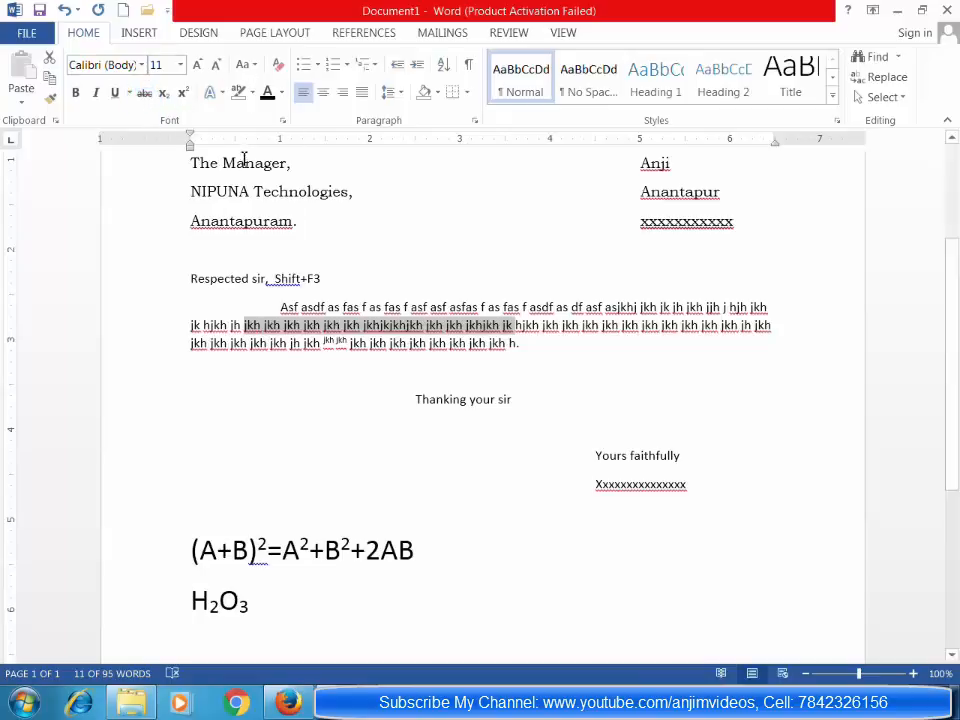
left_click(319, 364)
- Make the text from the To/From block through the body paragraph green, underlined, italic and bold, and open the font choices for it
scroll(315, 375, "up", 1)
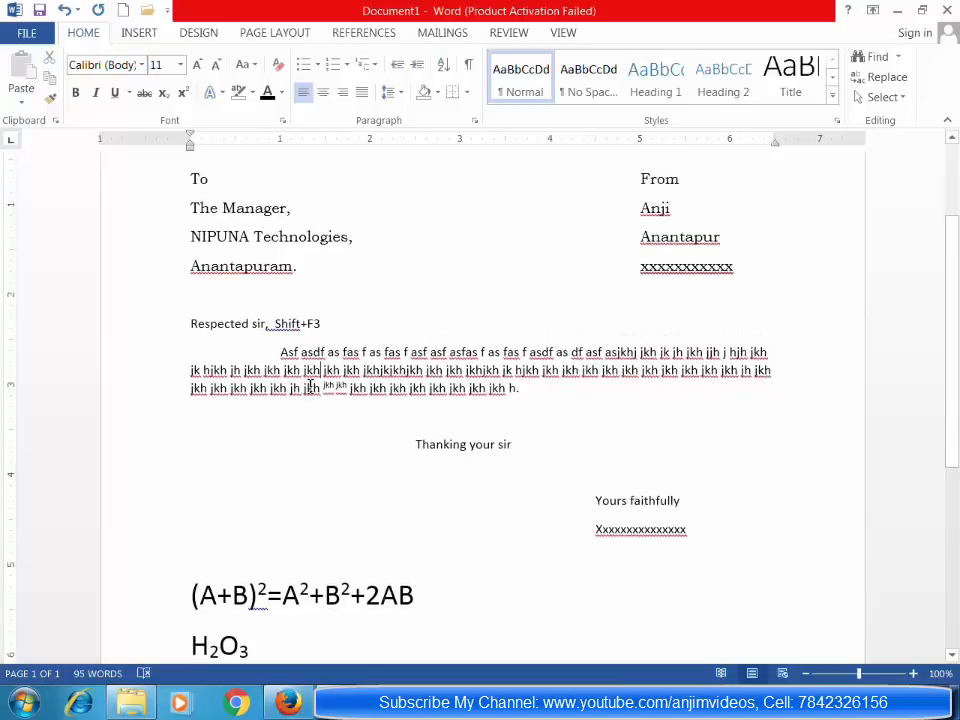
left_click_drag(191, 177, 704, 398)
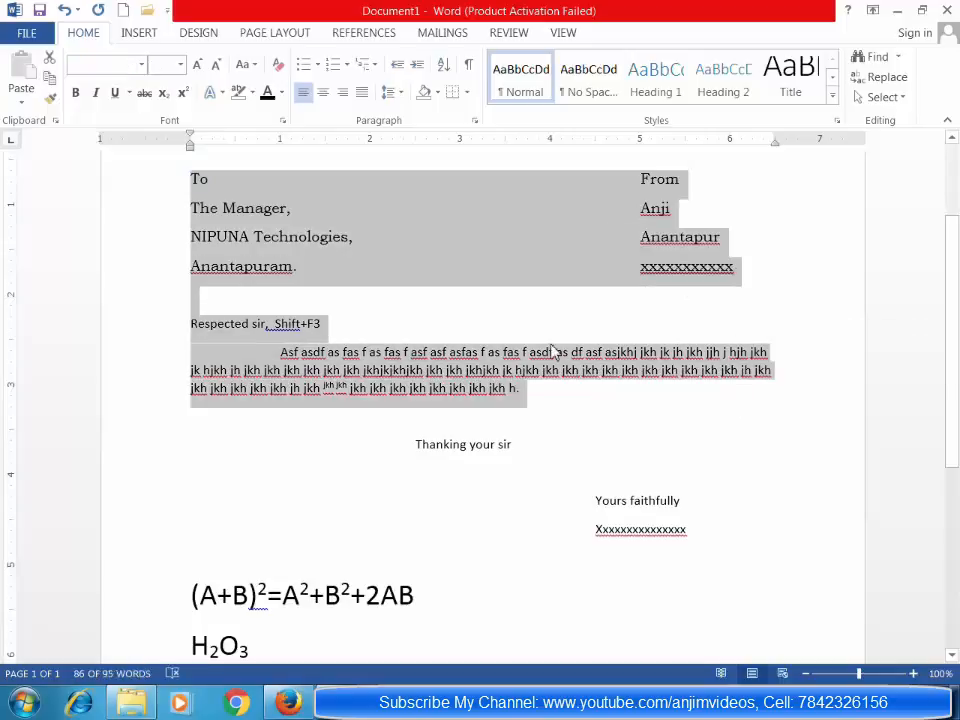
left_click(281, 92)
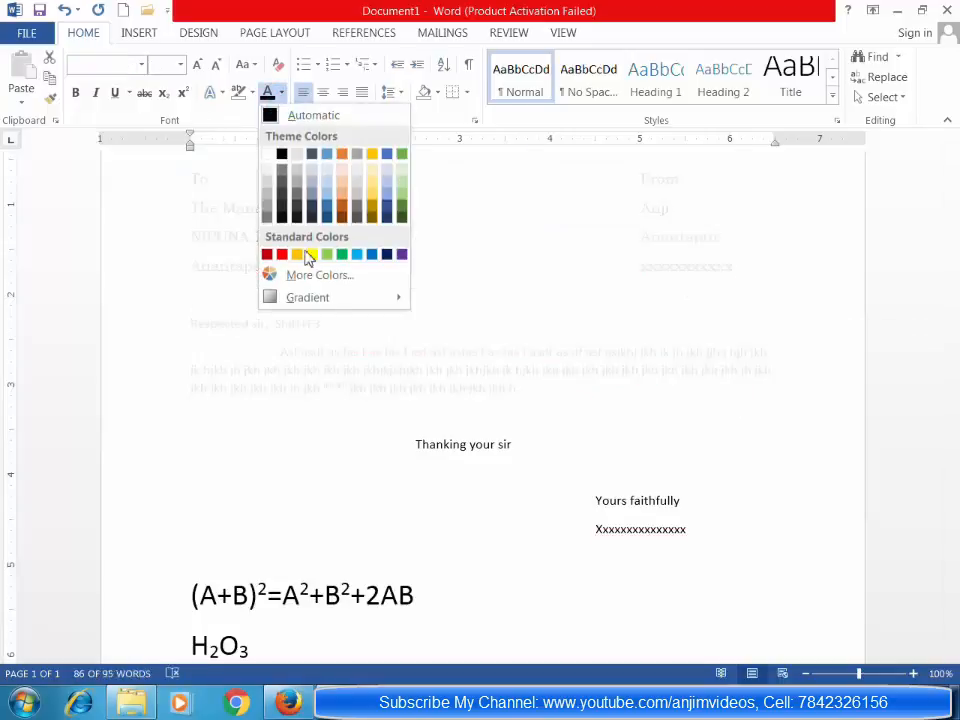
left_click(339, 254)
left_click(112, 94)
left_click(96, 93)
left_click(76, 93)
left_click(141, 64)
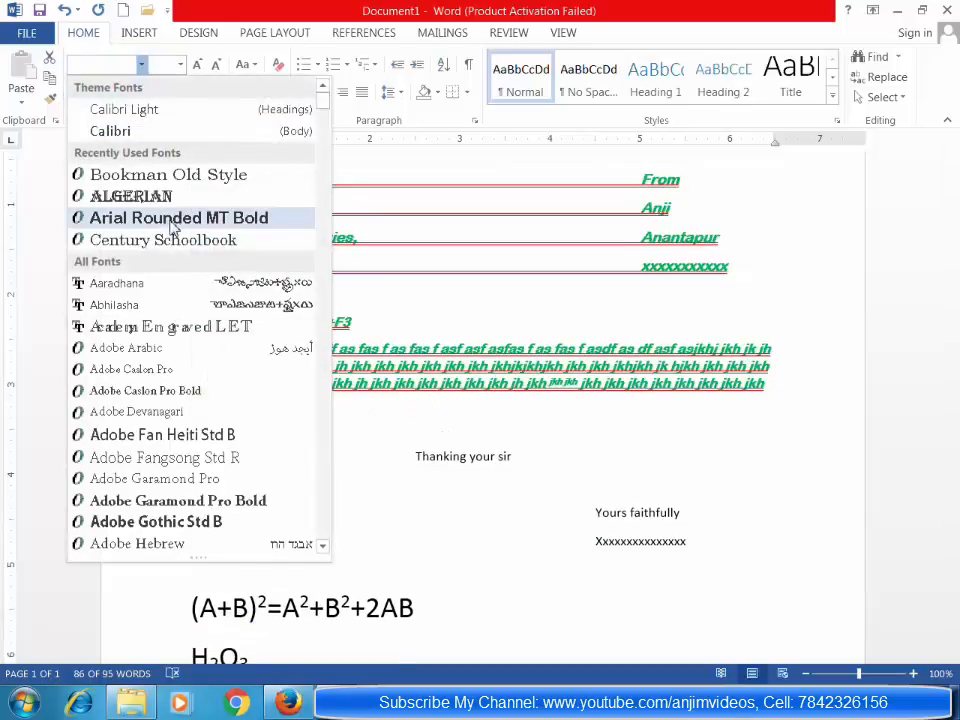